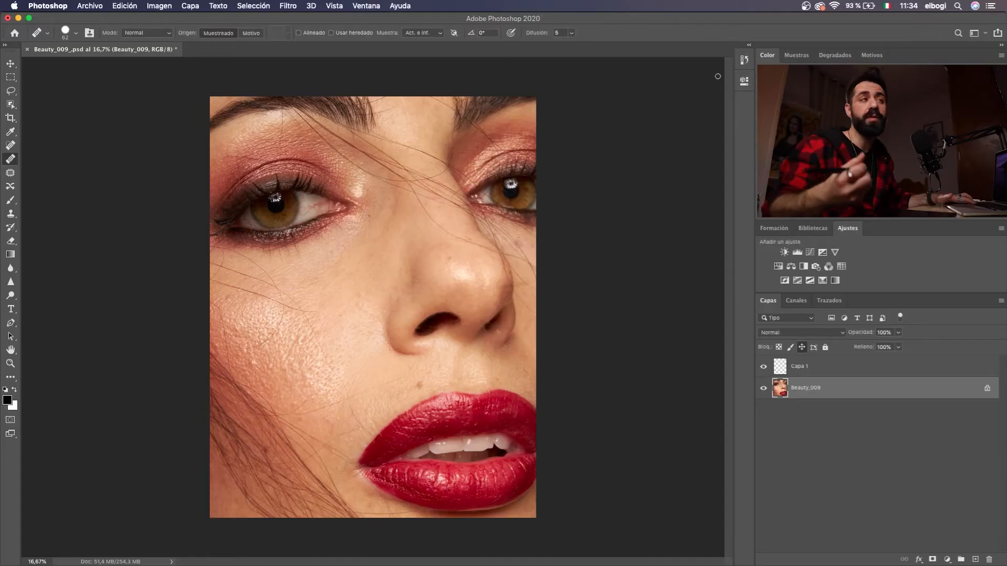
Add a Hue/Saturation adjustment layer directly above Beauty_009 and set its hue to -20
left_click(778, 266)
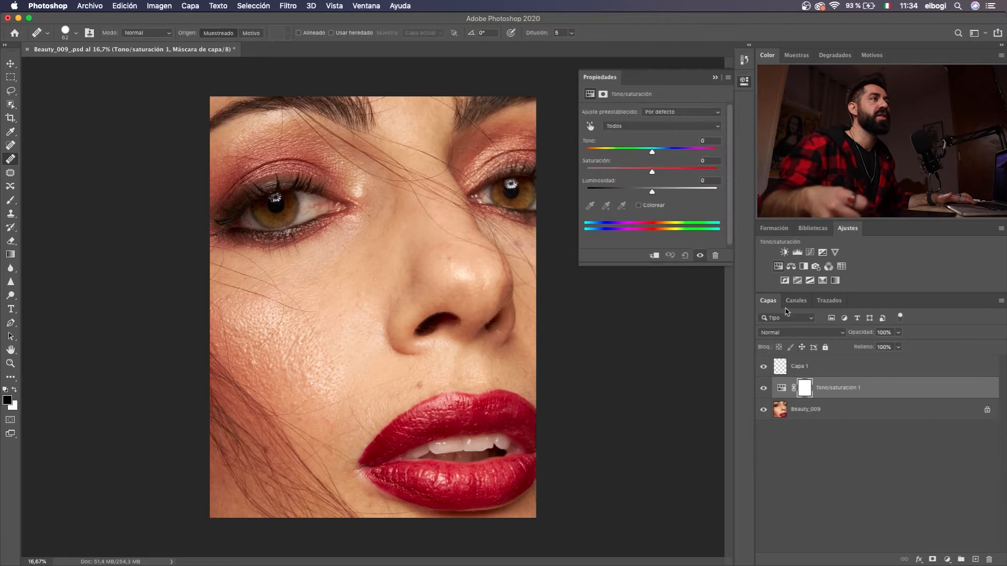
left_click_drag(652, 152, 638, 151)
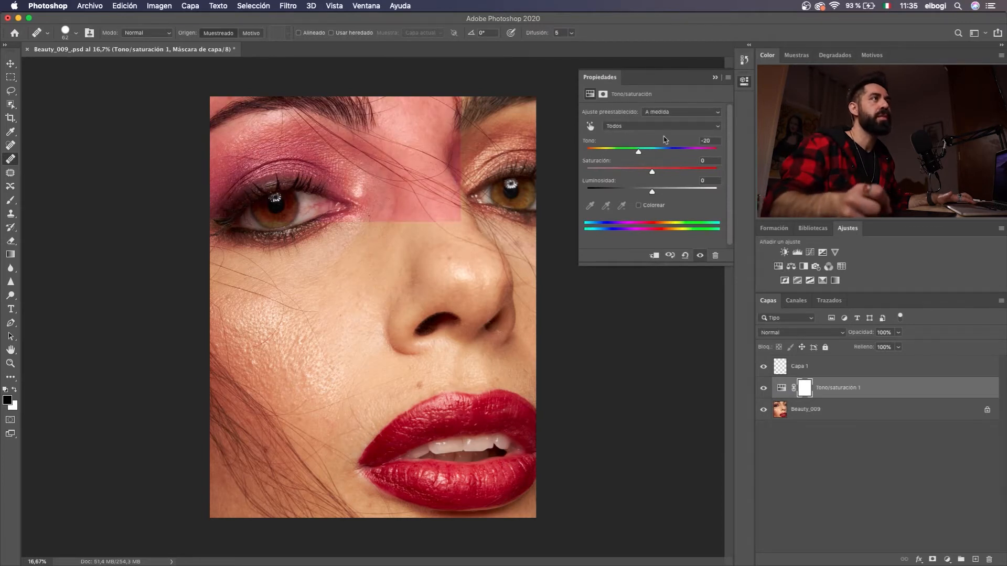
left_click(715, 77)
Try the Healing Brush on the Capa 1 layer over the recoloured face and delete the Hue/Saturation adjustment layer
left_click(802, 365)
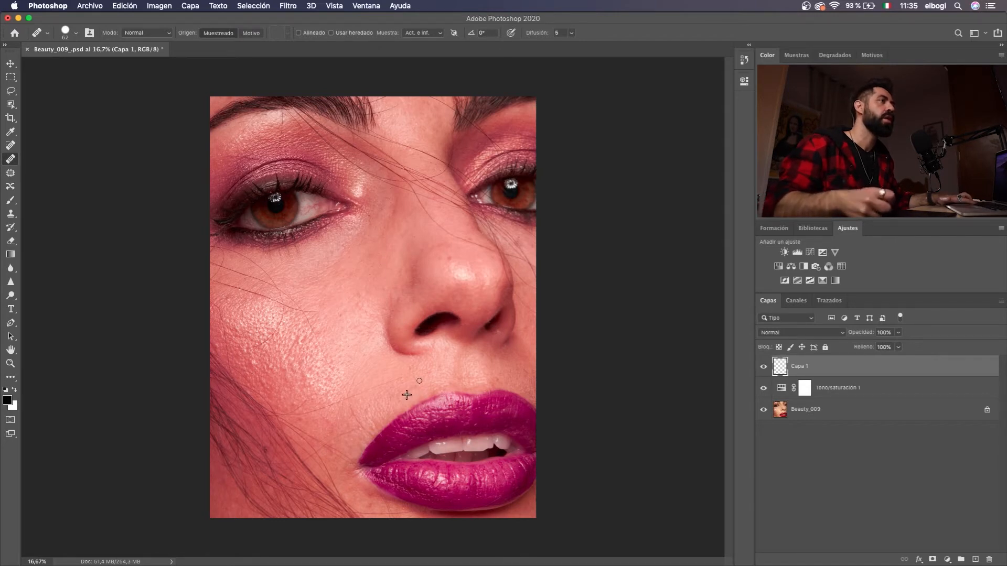
left_click(442, 266, "alt")
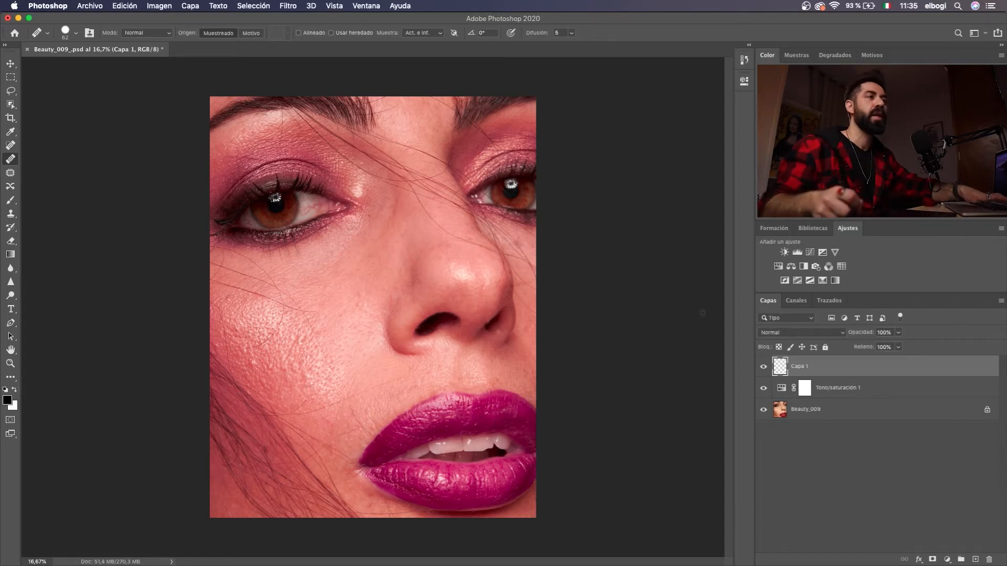
left_click(831, 393)
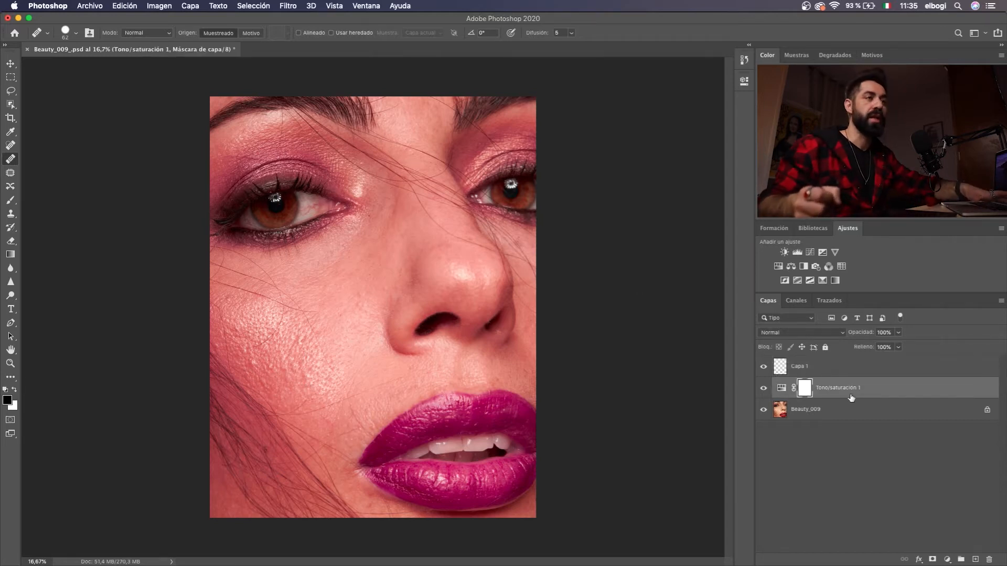
key("BackSpace")
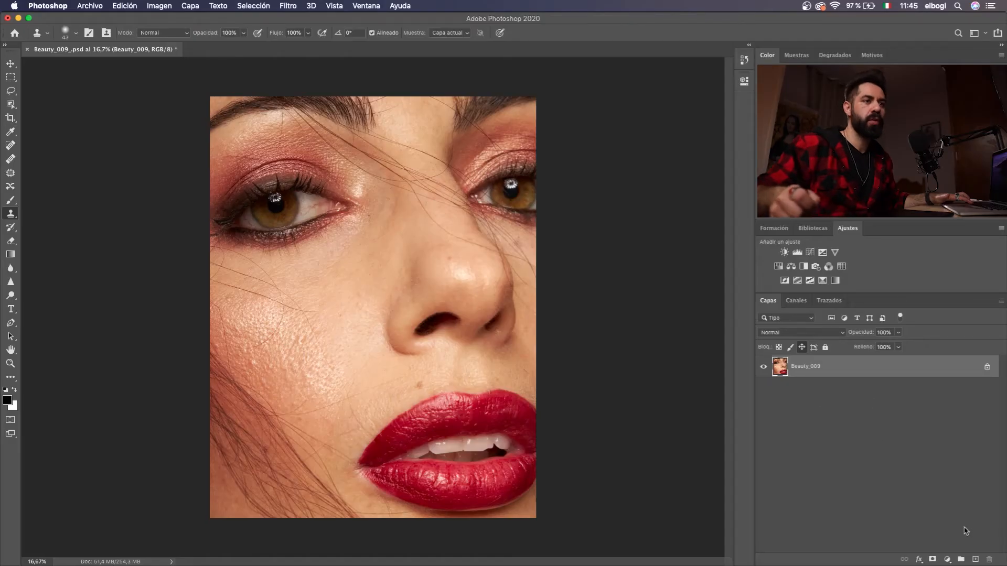
Create an empty layer above Beauty_009 and name it RT
left_click(975, 560)
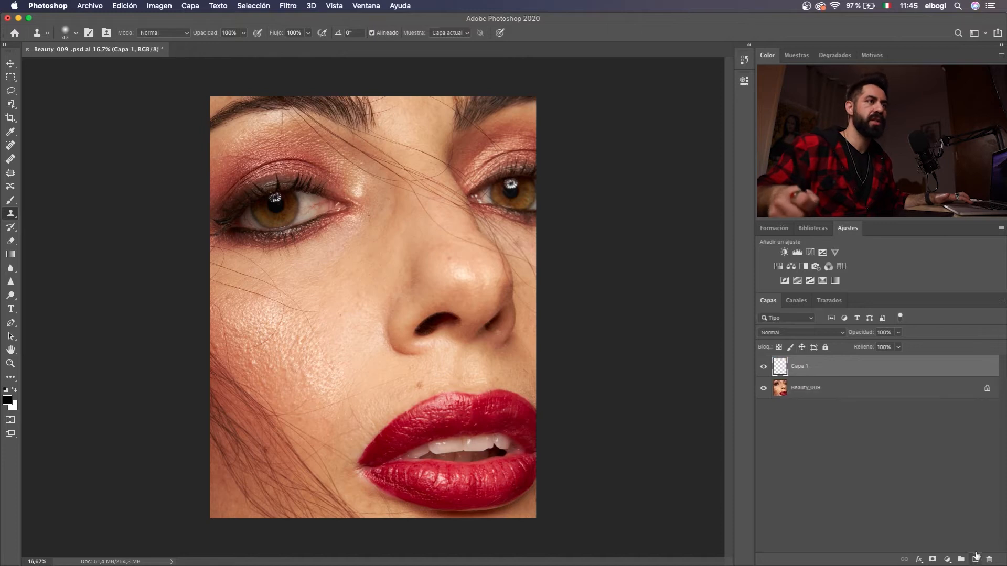
double_click(800, 367)
type("RT")
key("Return")
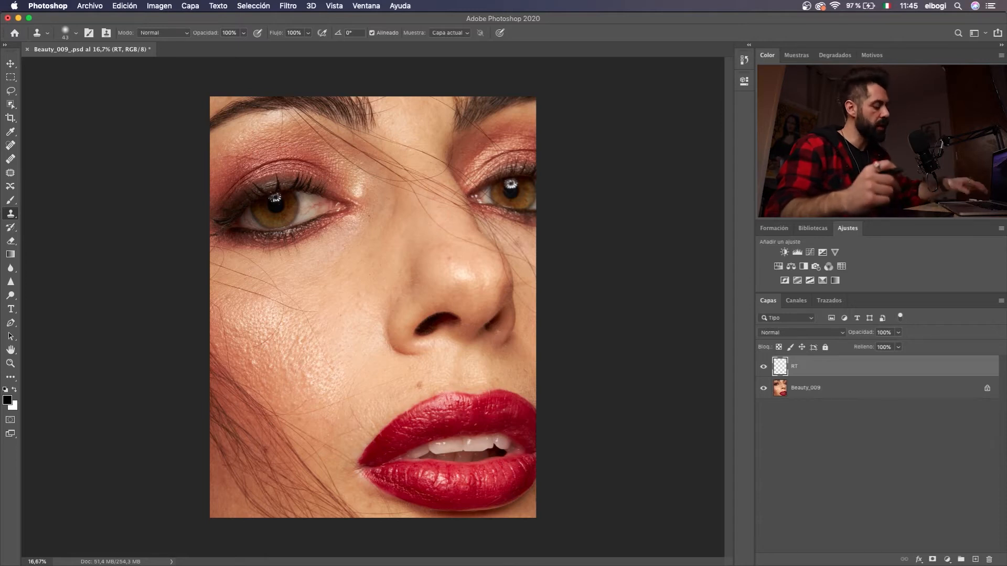
Switch to the Healing Brush and set its sample source to Act. e inf. (current layer and below)
key("super+plus")
key("super+plus")
left_click_drag(512, 294, 456, 175)
key("j")
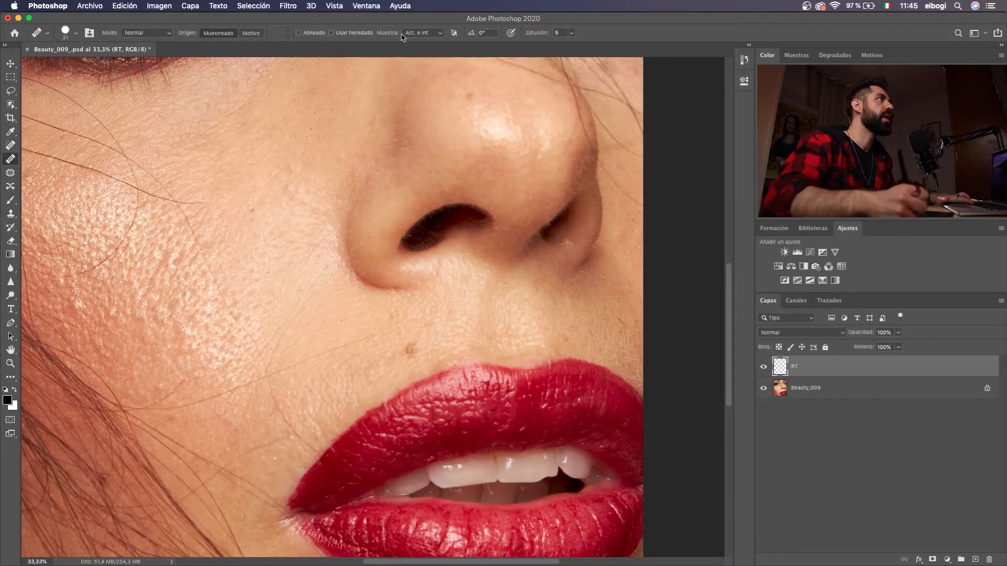
left_click(441, 33)
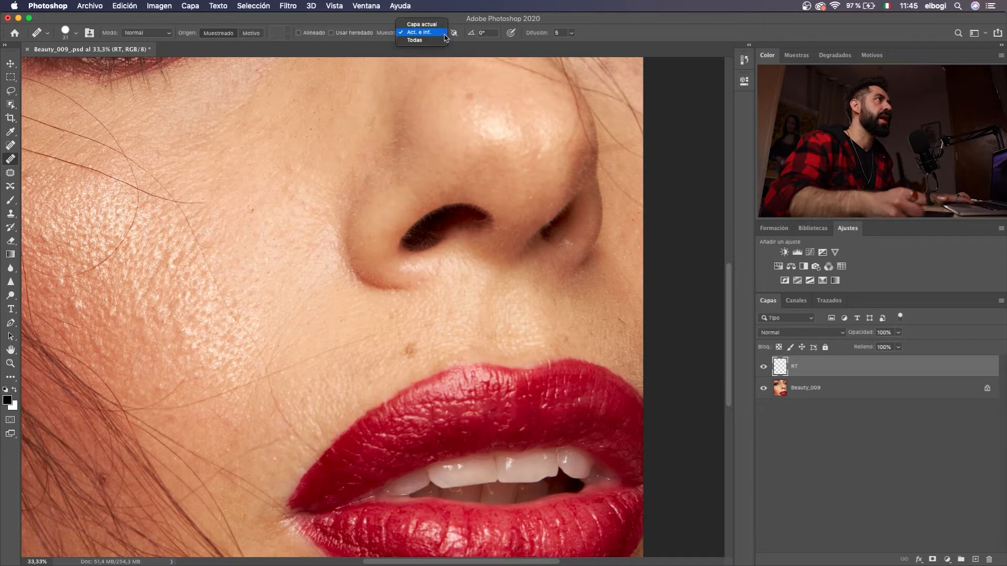
left_click(435, 34)
left_click(434, 33)
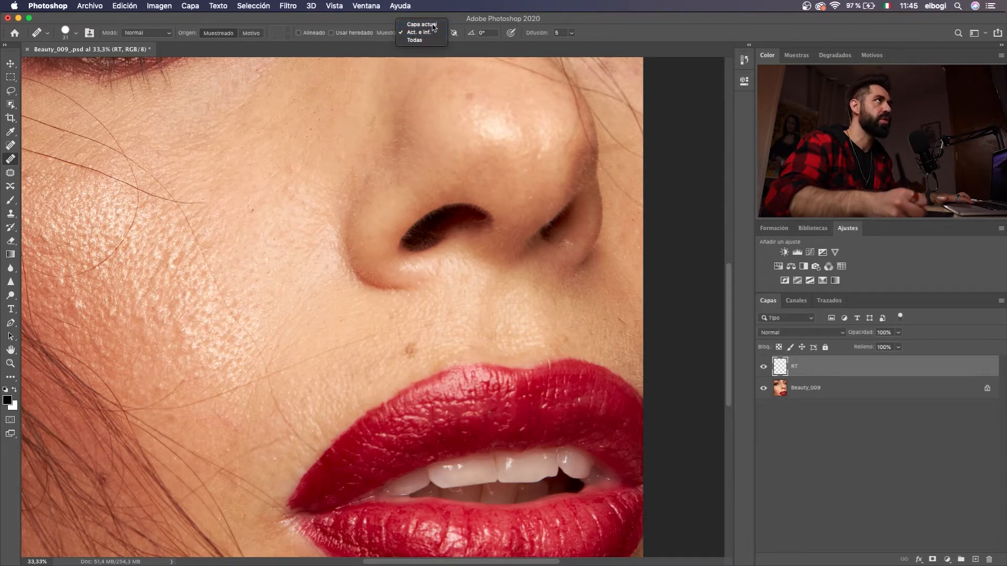
left_click(432, 25)
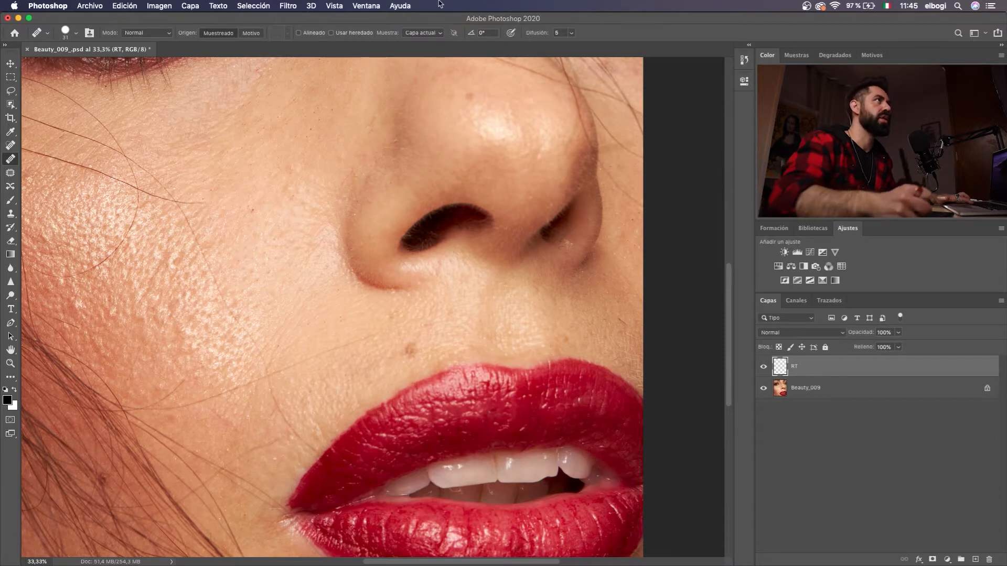
left_click(435, 33)
left_click(435, 44)
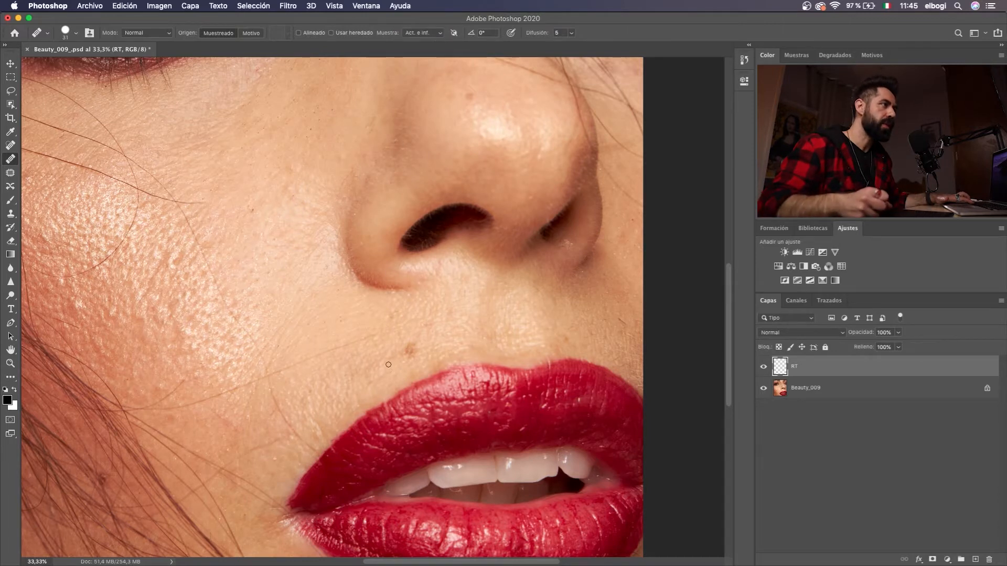
Heal the mole above the upper lip and the blemish on the tip of the nose on the RT layer
left_click_drag(386, 364, 415, 359)
left_click(411, 350)
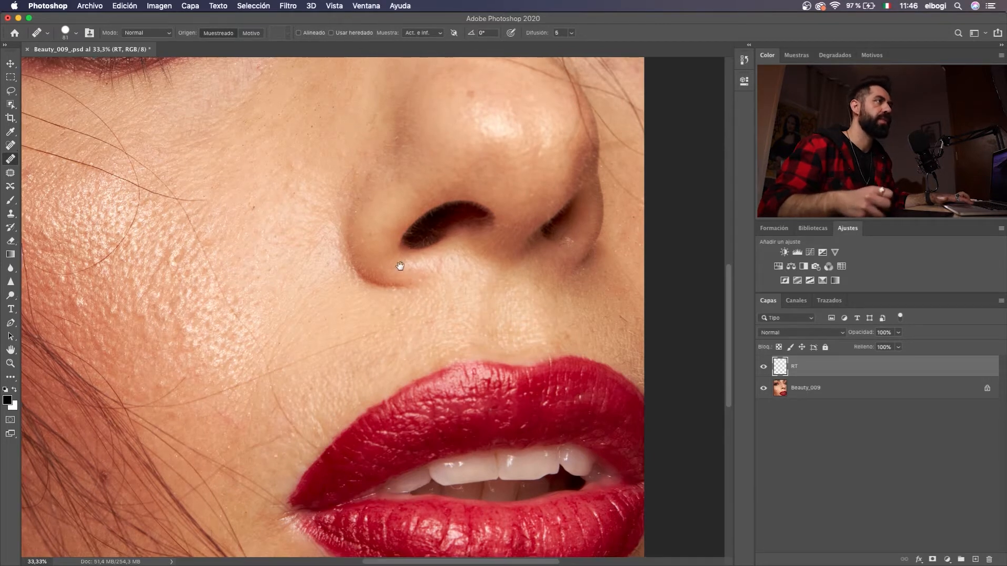
scroll(395, 265, "up", 5)
left_click_drag(485, 214, 481, 212)
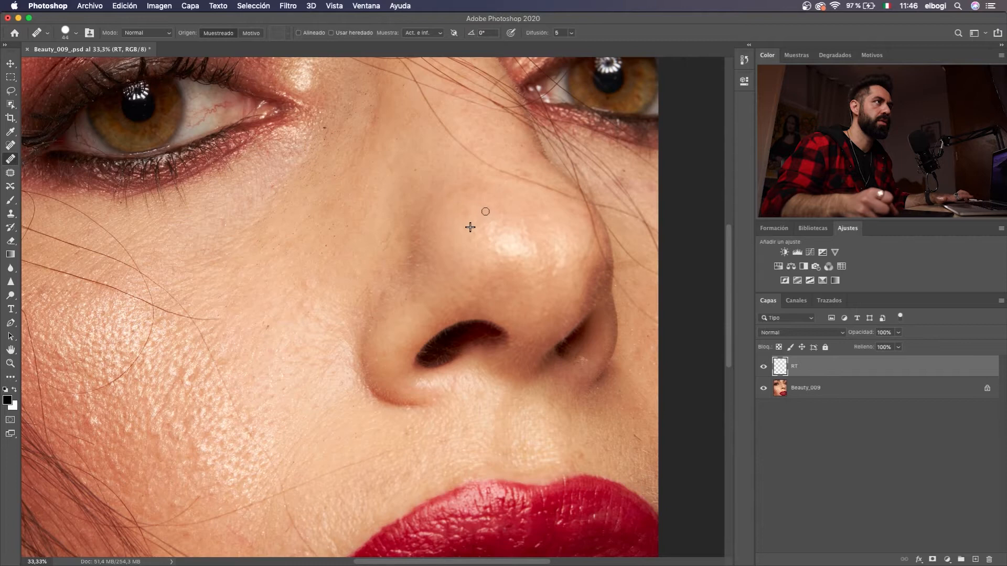
left_click_drag(368, 296, 478, 197)
left_click_drag(446, 346, 436, 290)
Heal the small spots on the cheek beside the nose using nearby sampled skin
mouse_move(313, 199)
left_mouse_down()
mouse_move(325, 237)
mouse_move(325, 219)
left_mouse_up()
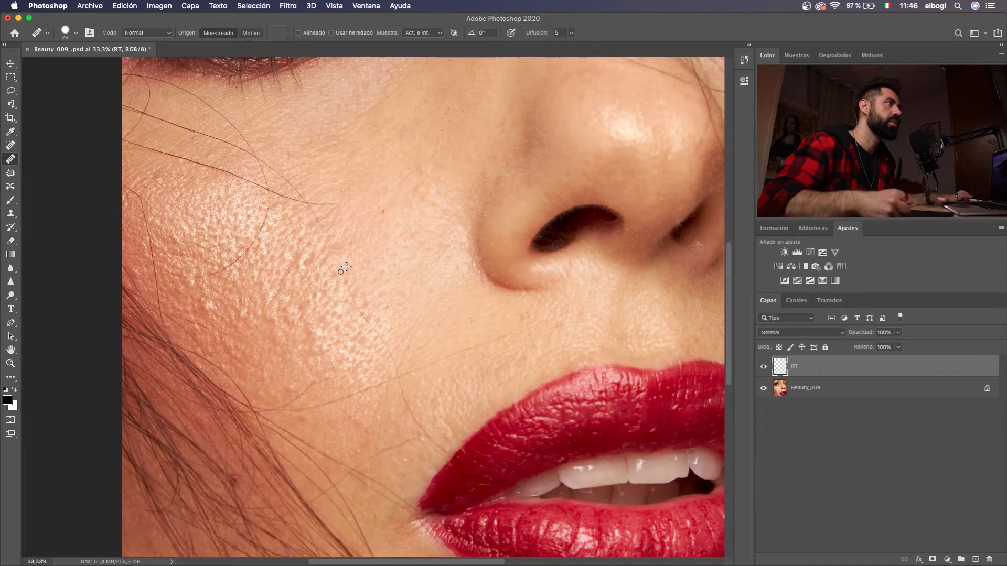
left_click(344, 306, "alt")
mouse_move(354, 297)
left_mouse_down()
mouse_move(390, 353)
mouse_move(412, 343)
left_mouse_up()
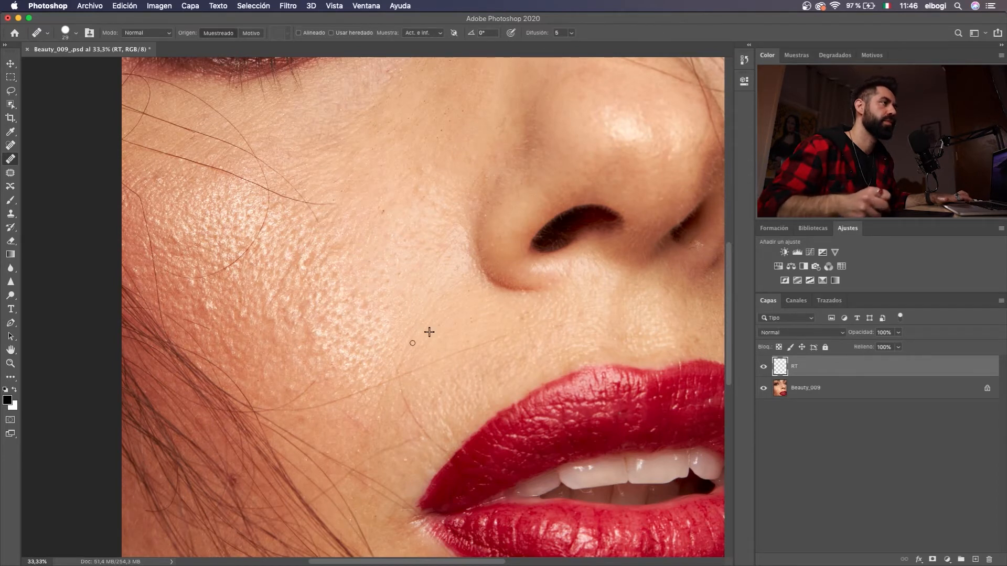
left_click_drag(451, 246, 454, 332)
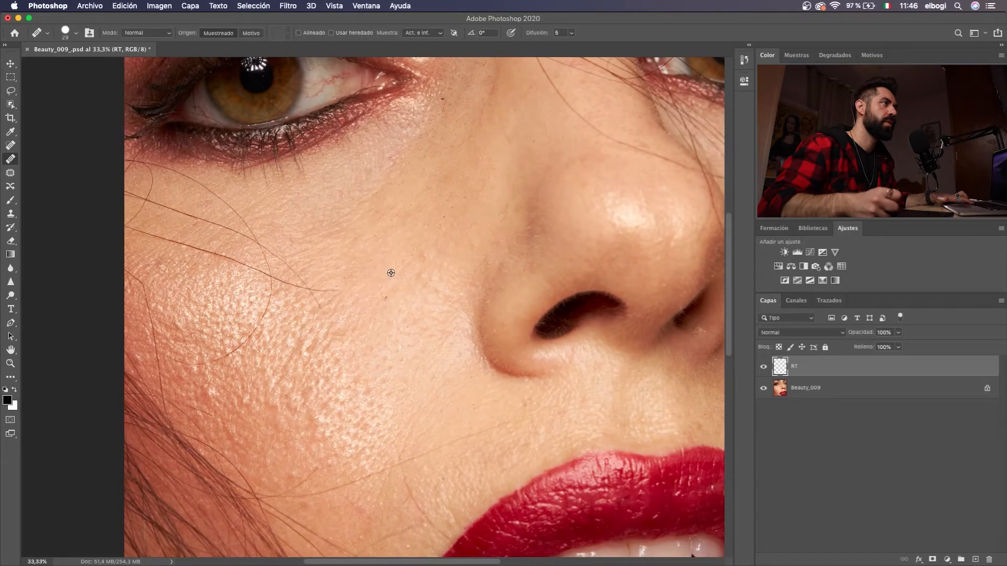
Heal the small dark spot on the skin next to the inner corner of the eye
scroll(425, 247, "up", 4)
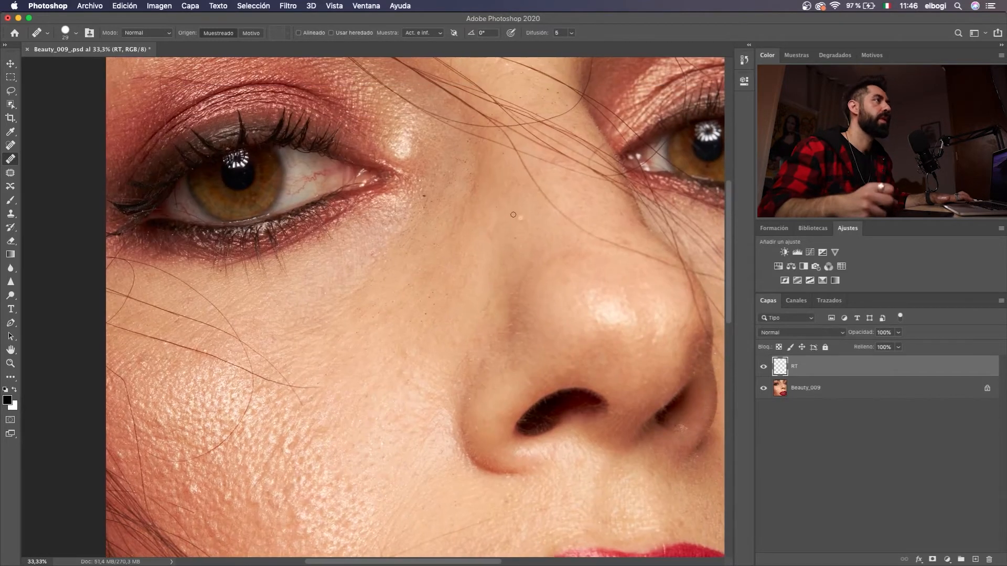
mouse_move(454, 203)
left_mouse_down()
mouse_move(462, 245)
mouse_move(431, 237)
left_mouse_up()
left_click(435, 233, "alt")
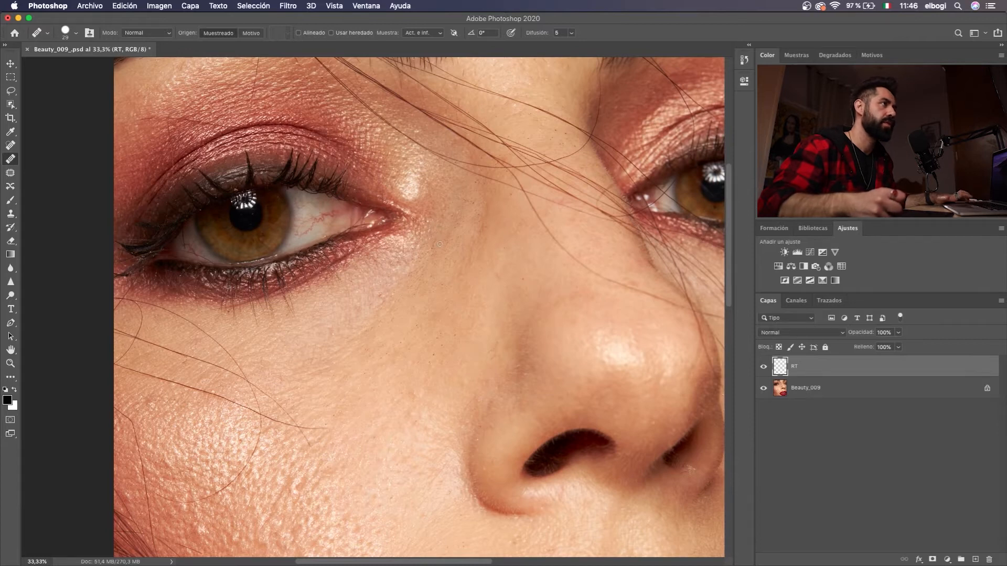
Heal the small blemishes in the skin between the nose and the upper lip
scroll(531, 244, "down", 10)
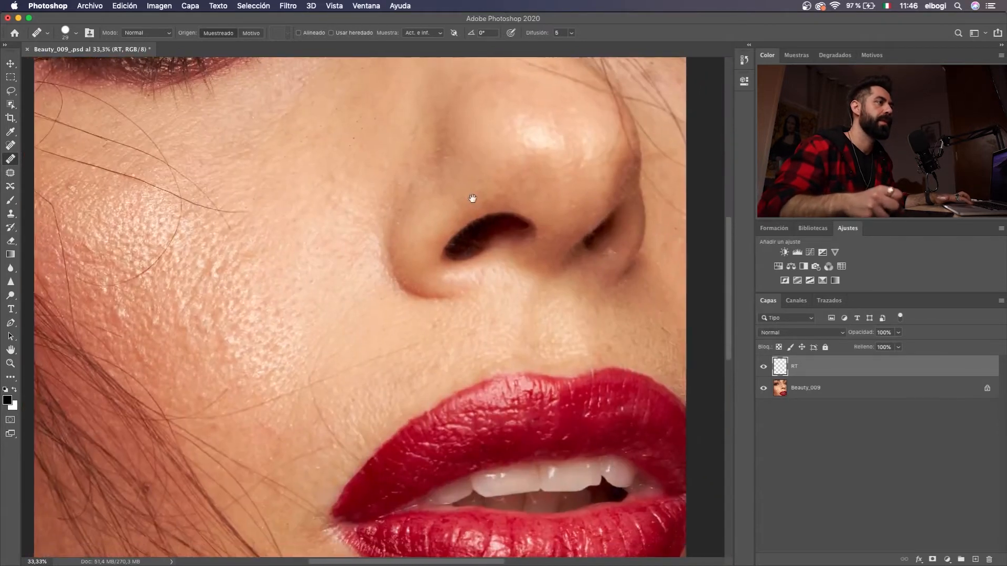
scroll(492, 222, "right", 5)
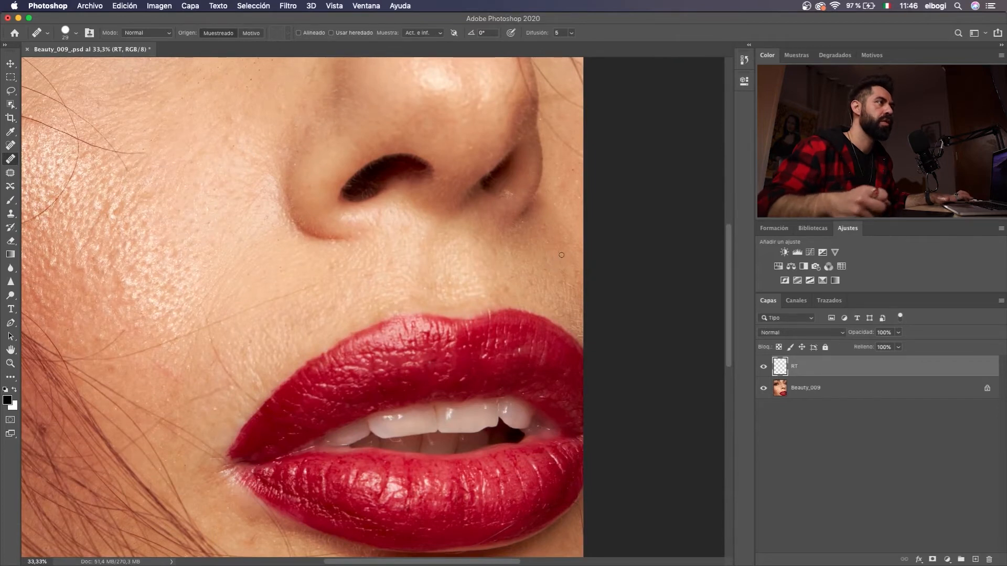
scroll(567, 236, "left", 4)
scroll(566, 236, "down", 3)
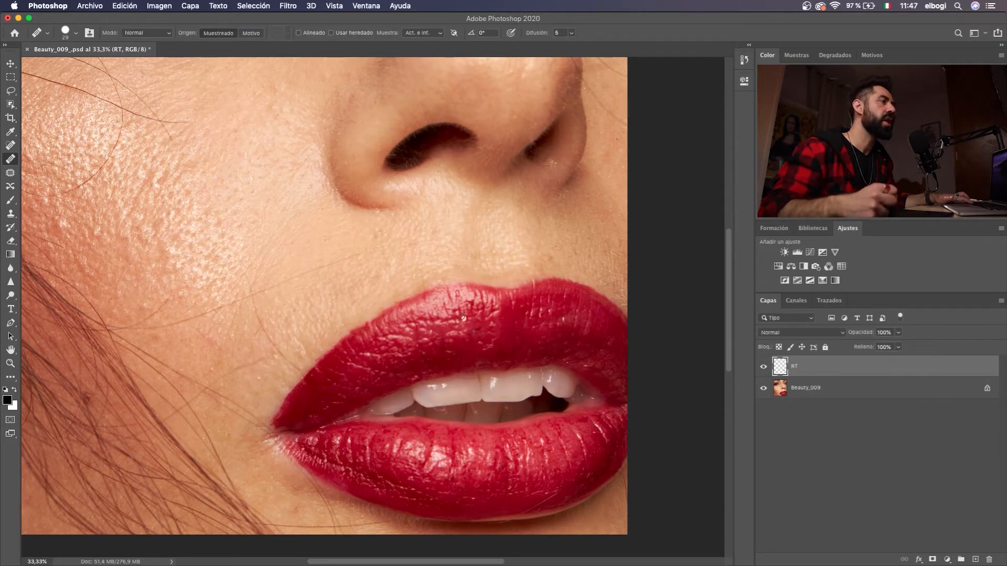
left_click(351, 244, "alt")
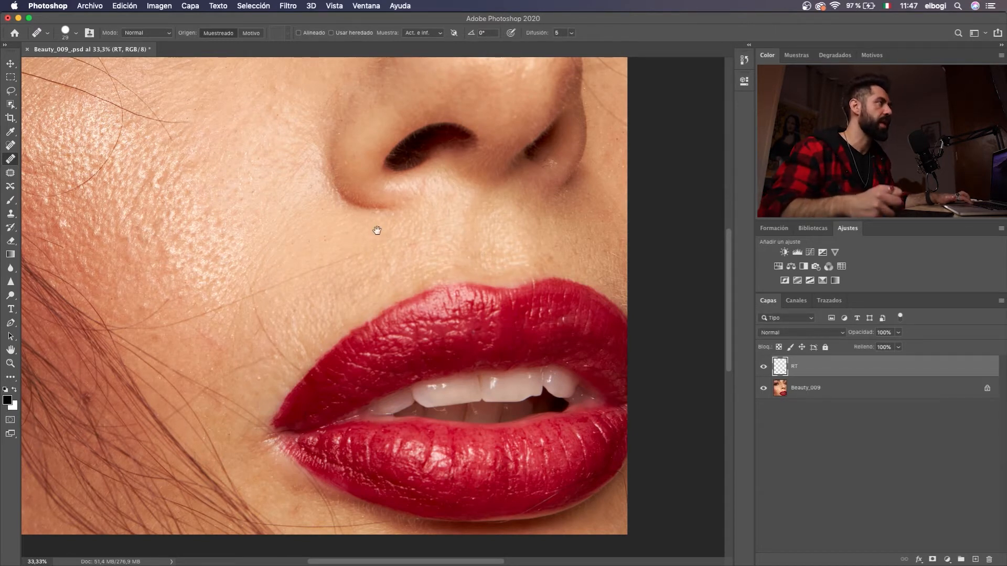
Heal the end of the long stray hair that crosses the cheek toward the upper lip
left_click_drag(378, 229, 456, 327)
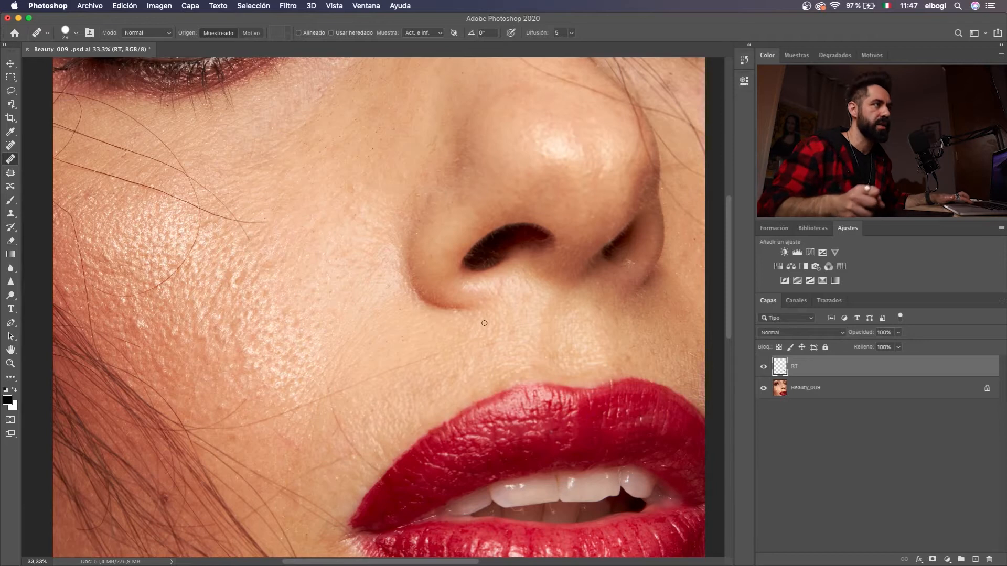
scroll(479, 324, "down", 4)
scroll(479, 324, "left", 2)
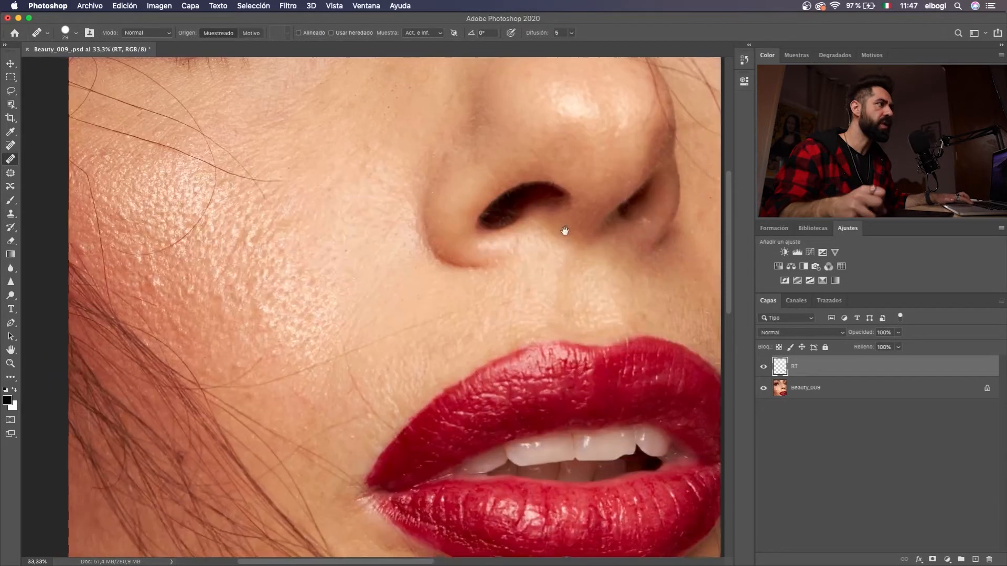
left_click(376, 326, "alt")
left_click_drag(373, 339, 477, 301)
Heal the short fine hairs on the skin just above the corner of the mouth
scroll(385, 359, "down", 7)
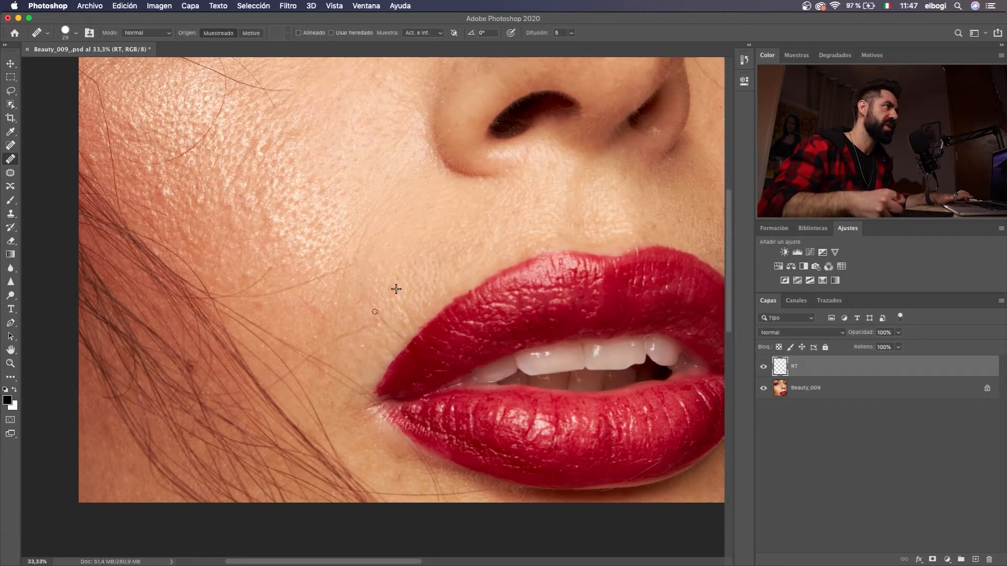
left_click(378, 315)
left_click(370, 278, "alt")
left_click_drag(359, 301, 365, 295)
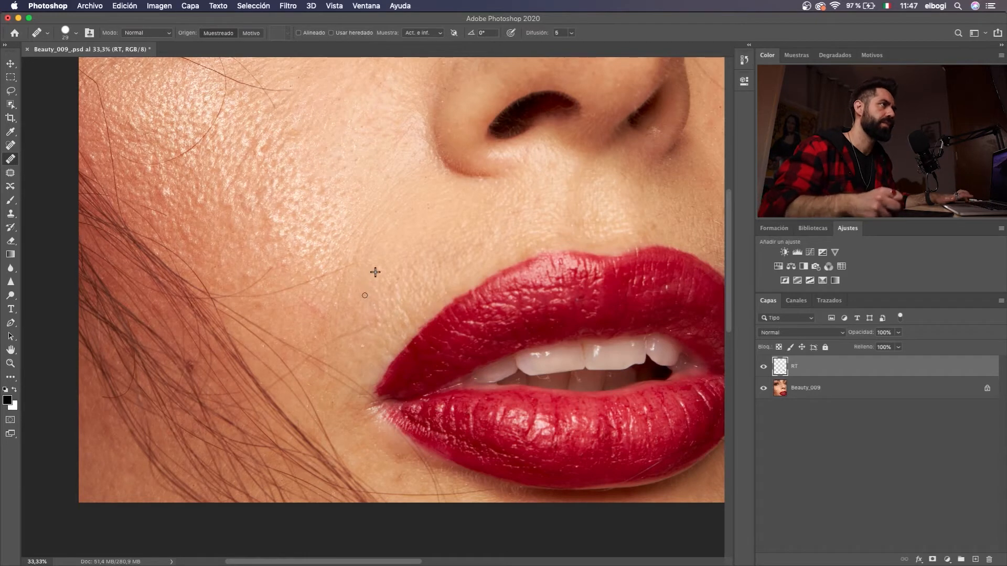
Examine the stray hairs and skin between the eyebrows, across the nose bridge and over the eyelid
scroll(319, 198, "left", 3)
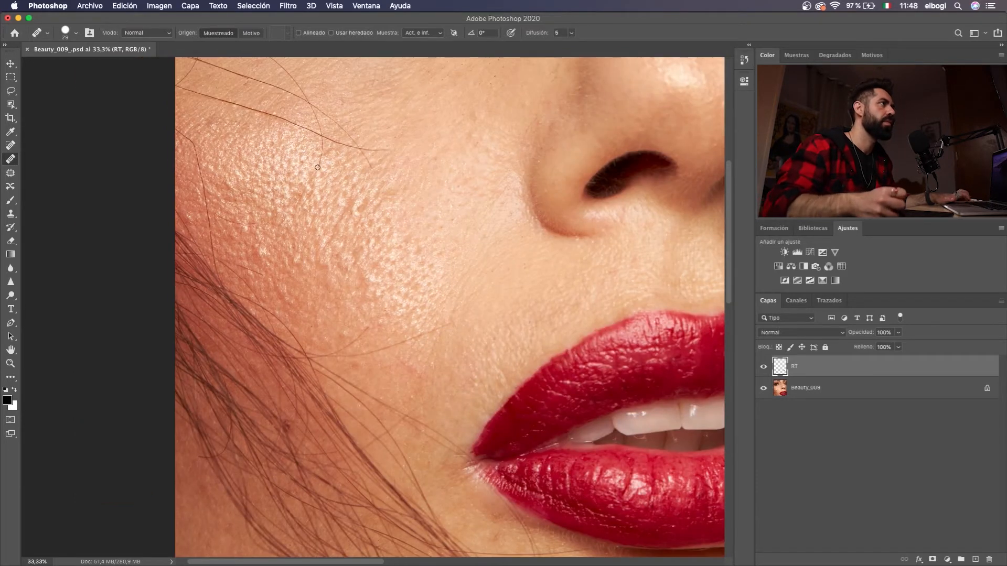
scroll(408, 317, "up", 5)
scroll(408, 317, "up", 10)
scroll(408, 318, "right", 5)
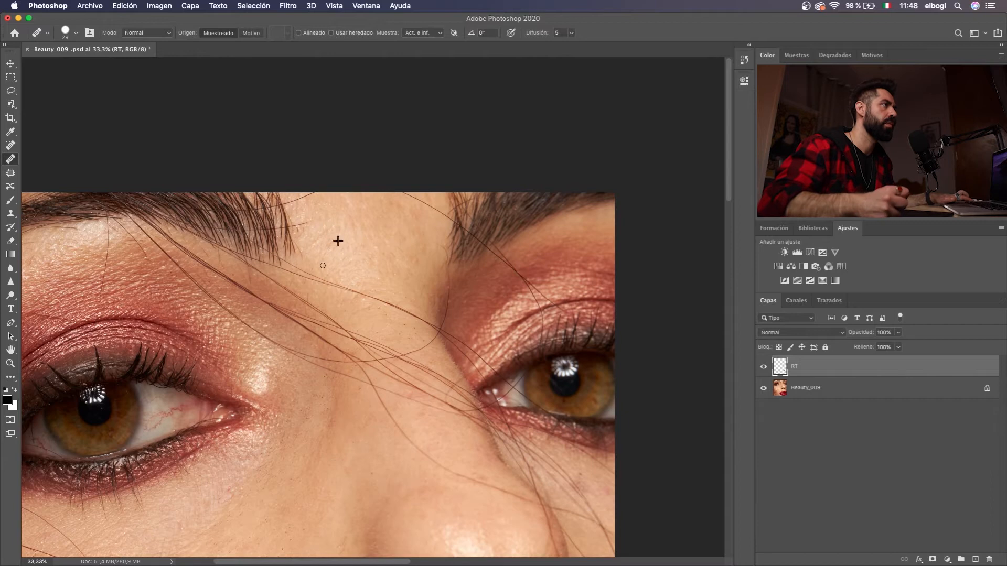
scroll(398, 325, "up", 3)
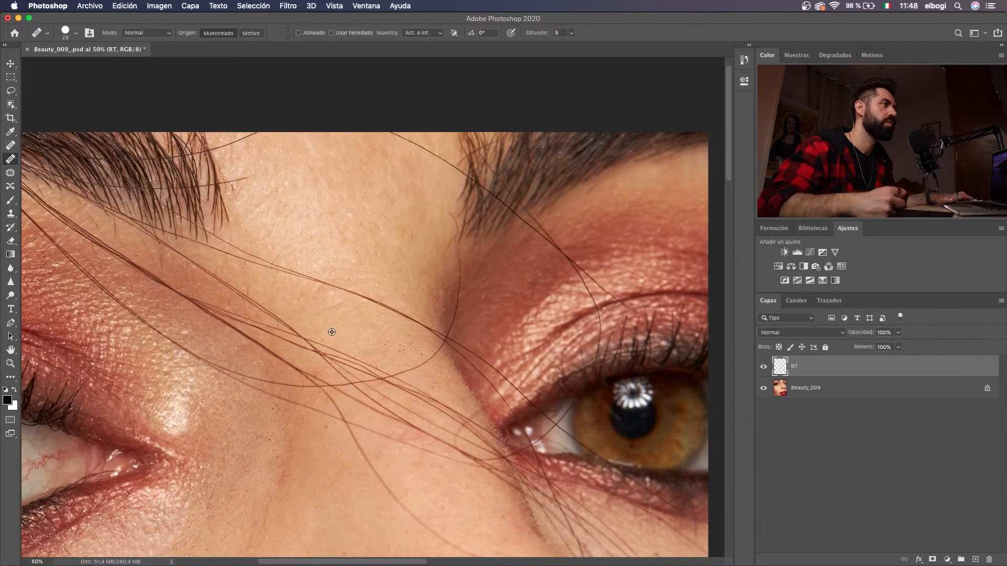
scroll(346, 262, "up", 2)
scroll(346, 262, "left", 1)
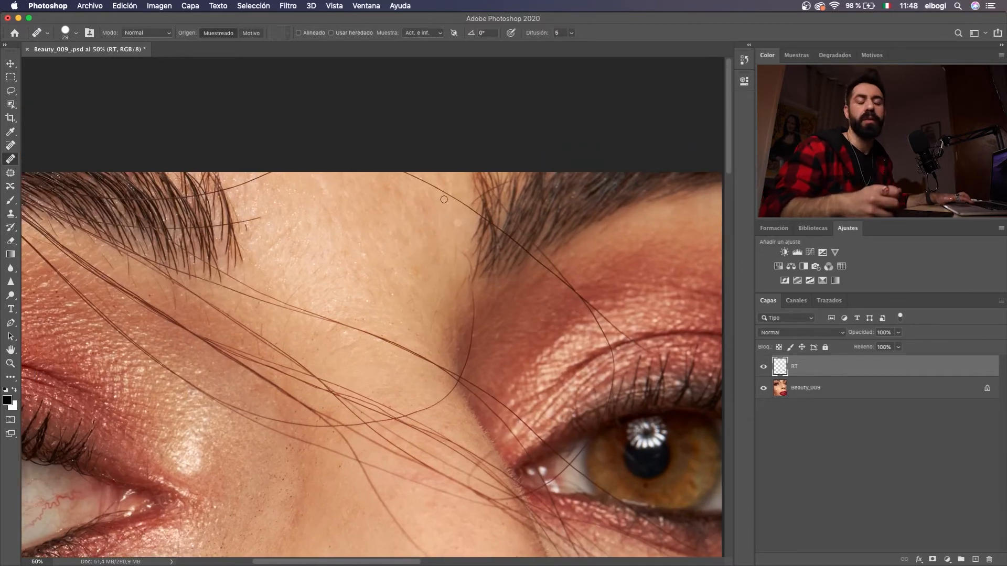
left_click_drag(474, 244, 411, 266)
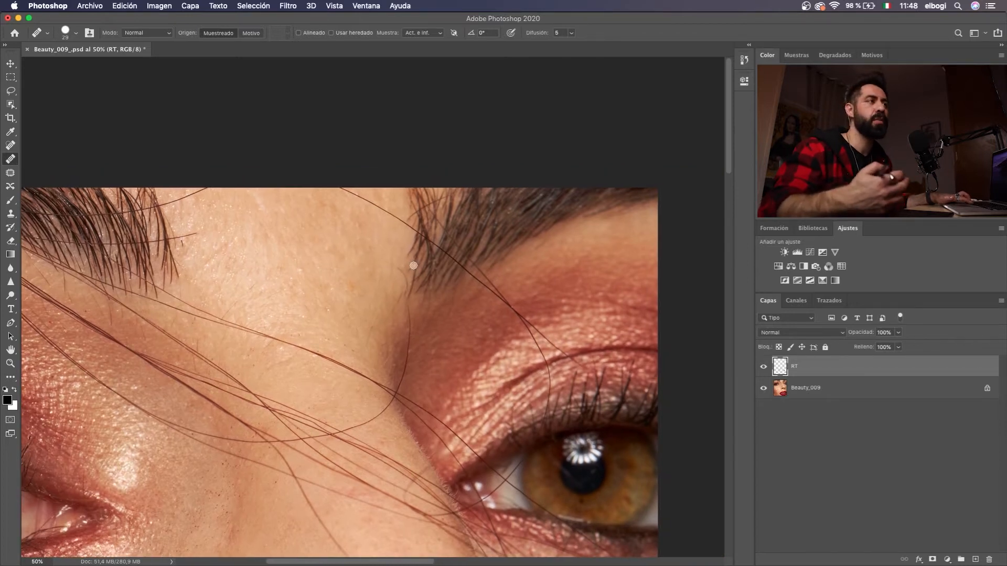
scroll(577, 304, "right", 3)
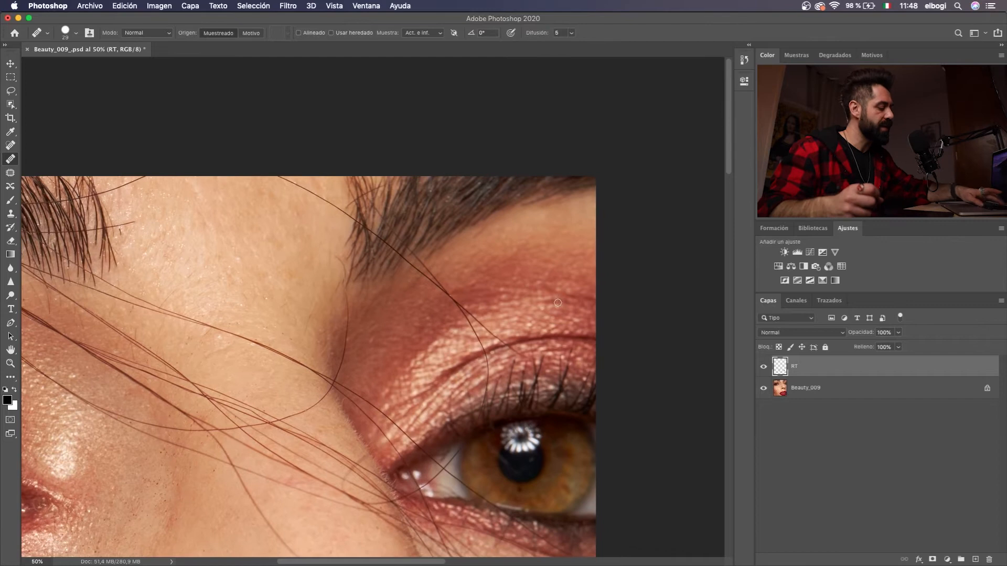
key("super+plus")
left_click_drag(576, 325, 508, 327)
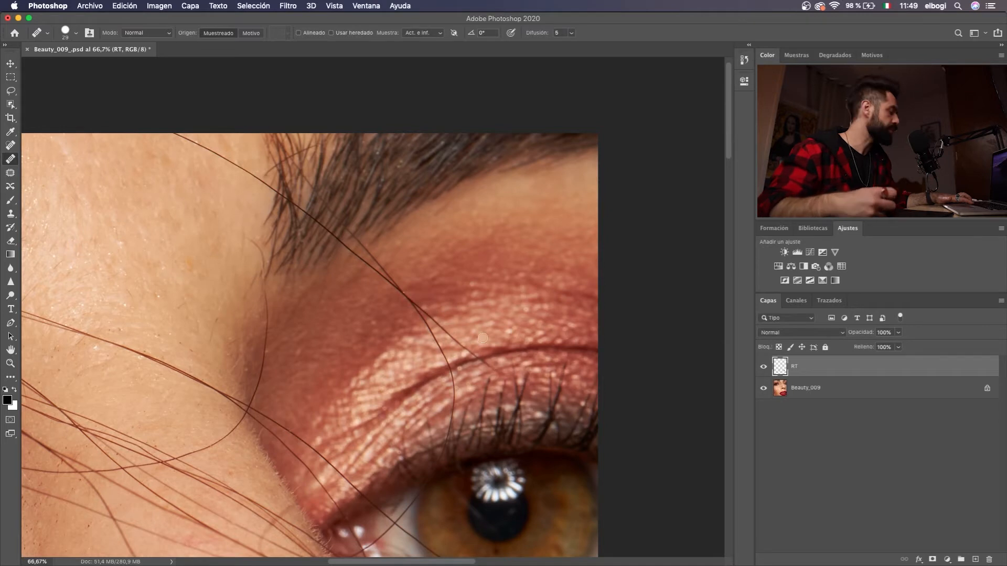
Set up the Clone Stamp to sample from the current layer and the layers below it
left_click(482, 352)
key("s")
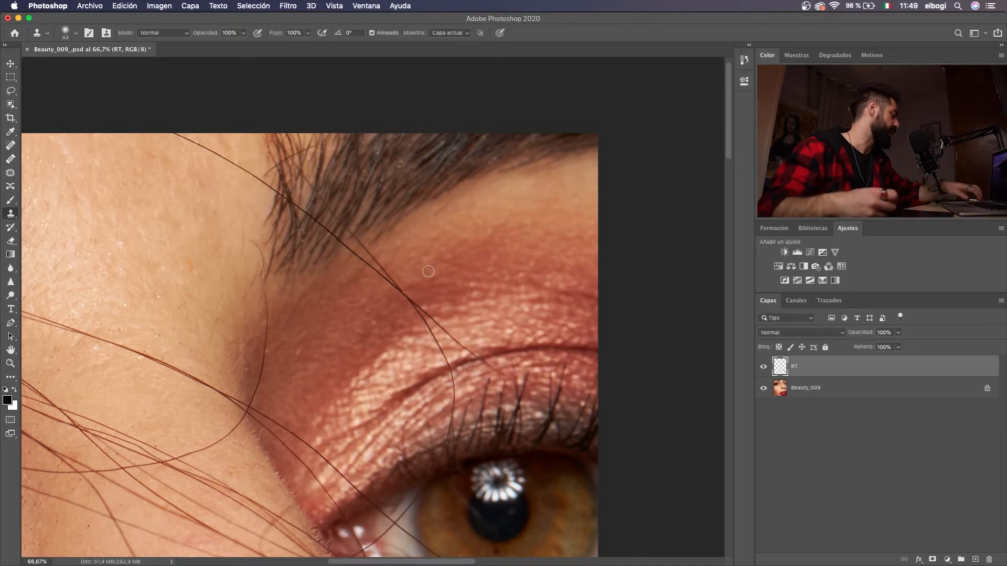
key("super+1")
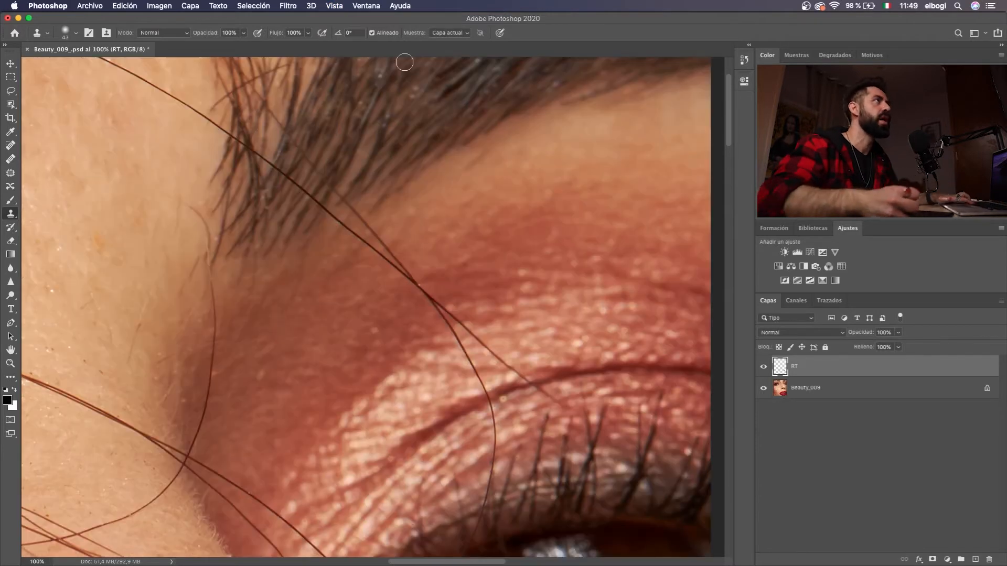
left_click(444, 35)
left_click(445, 41)
Clone eyelid skin over the thin hair just below the point where it crosses the long hair
scroll(393, 283, "down", 3)
scroll(393, 284, "right", 4)
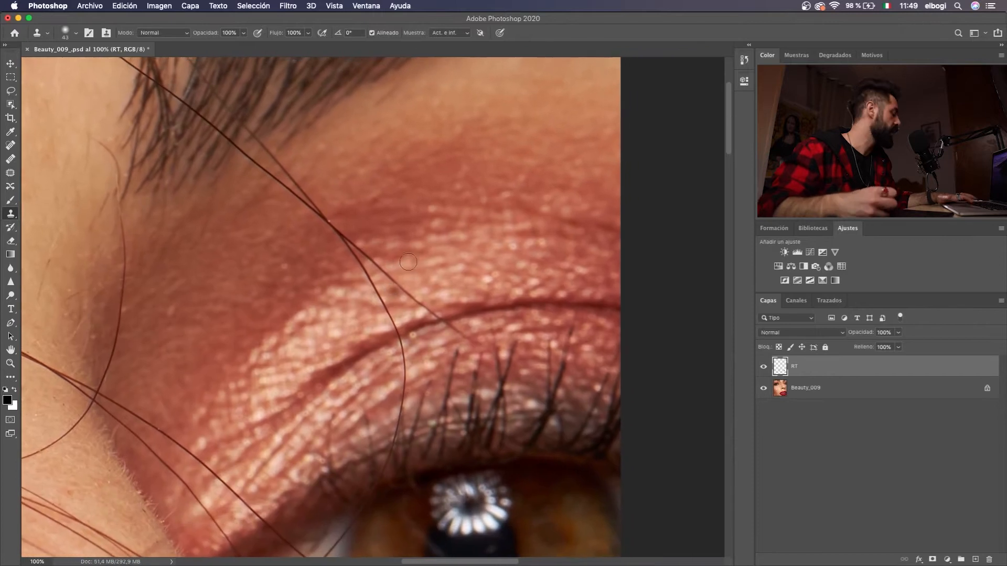
left_click_drag(348, 224, 351, 247)
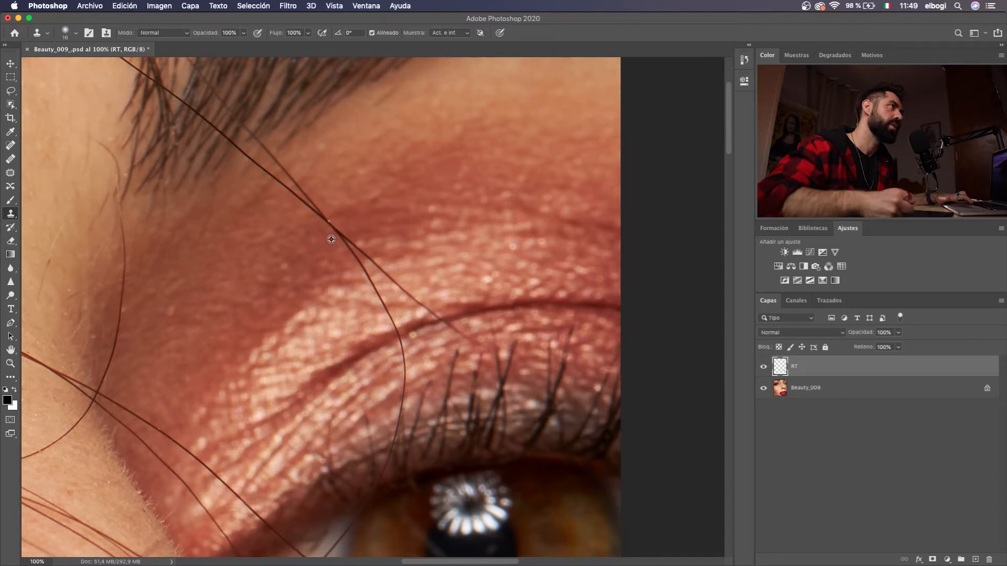
mouse_move(344, 232)
left_mouse_down()
mouse_move(370, 260)
mouse_move(332, 234)
left_mouse_up()
Heal the remaining lower piece of the thin hair running over the eyelid crease toward the lashes
key("j")
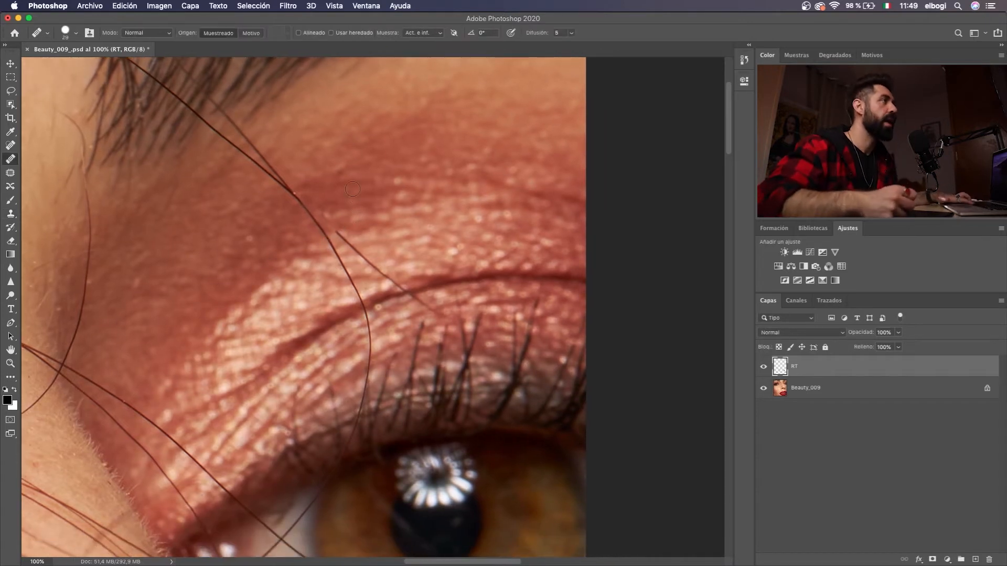
scroll(353, 247, "up", 3)
scroll(353, 246, "left", 1)
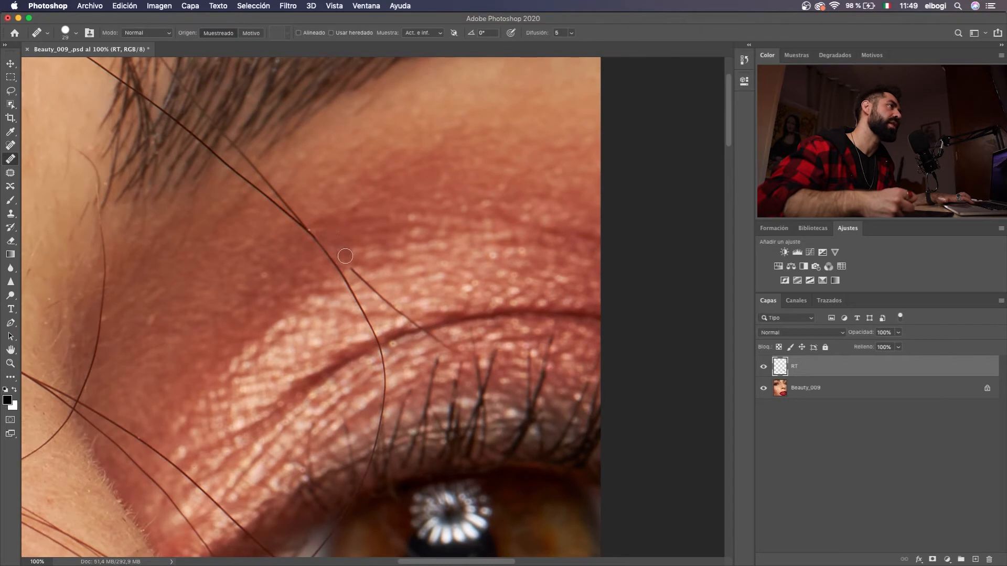
left_click_drag(344, 231, 338, 230)
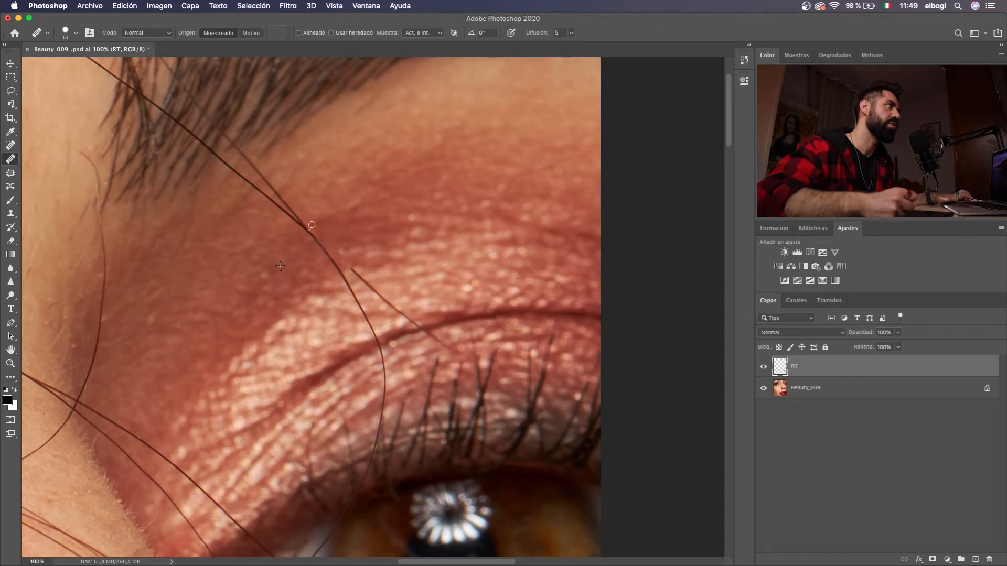
left_click_drag(318, 264, 271, 218)
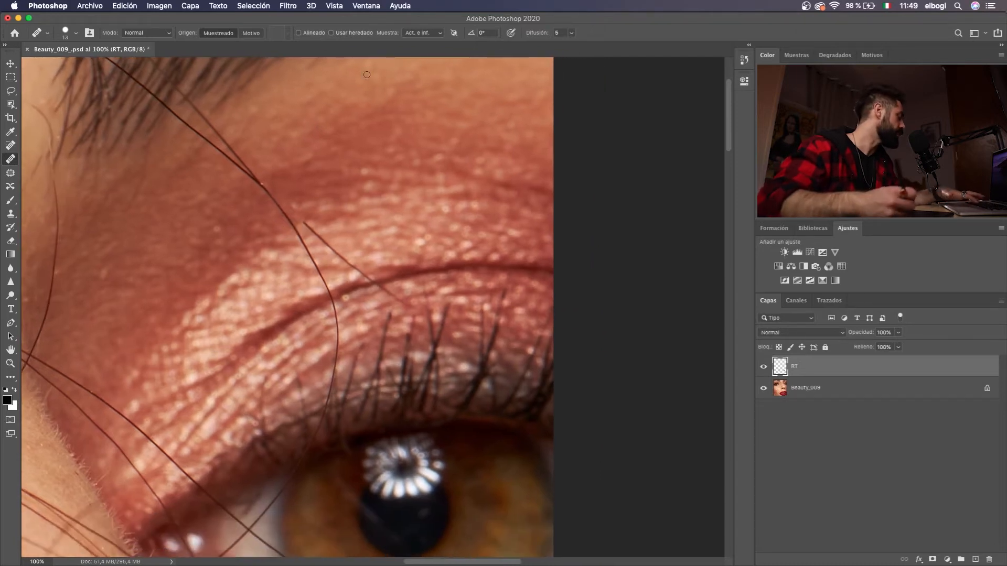
key("s")
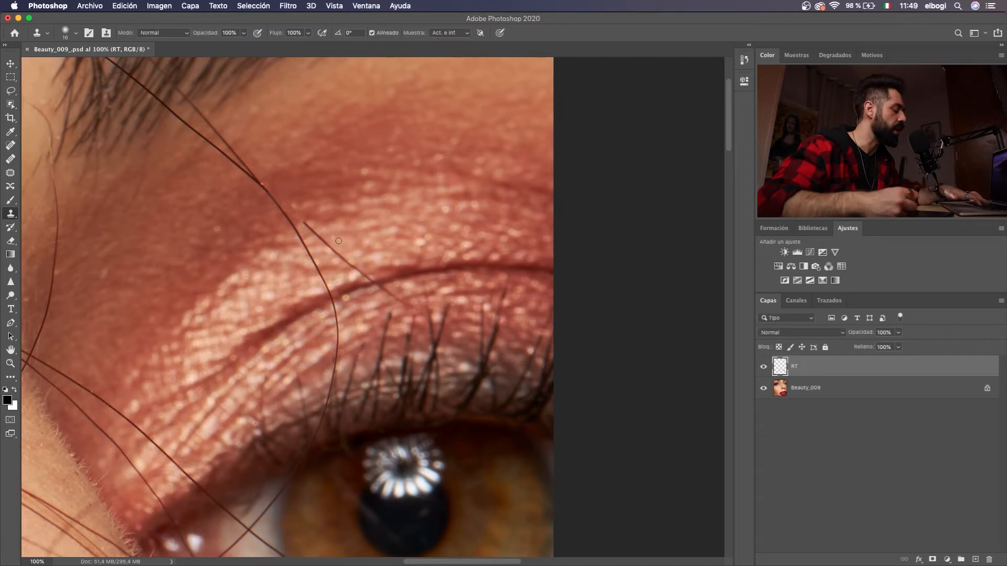
key("j")
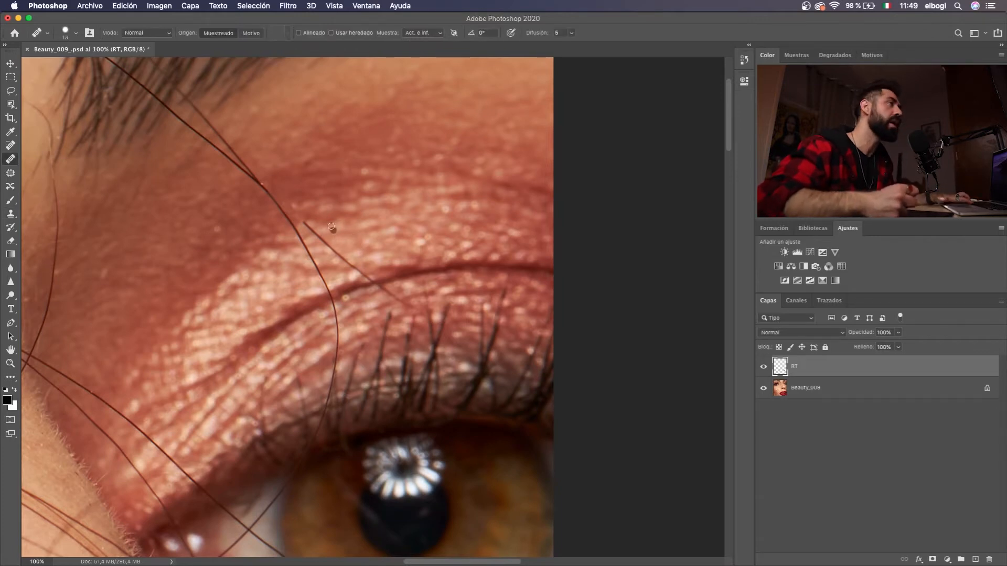
left_click(322, 223, "alt")
mouse_move(303, 225)
left_mouse_down()
mouse_move(357, 269)
mouse_move(364, 253)
mouse_move(386, 268)
mouse_move(407, 320)
left_mouse_up()
Reduce the Clone Stamp brush size to 10 for the fork of the two hairs below the eyebrow
key("super+plus")
key("s")
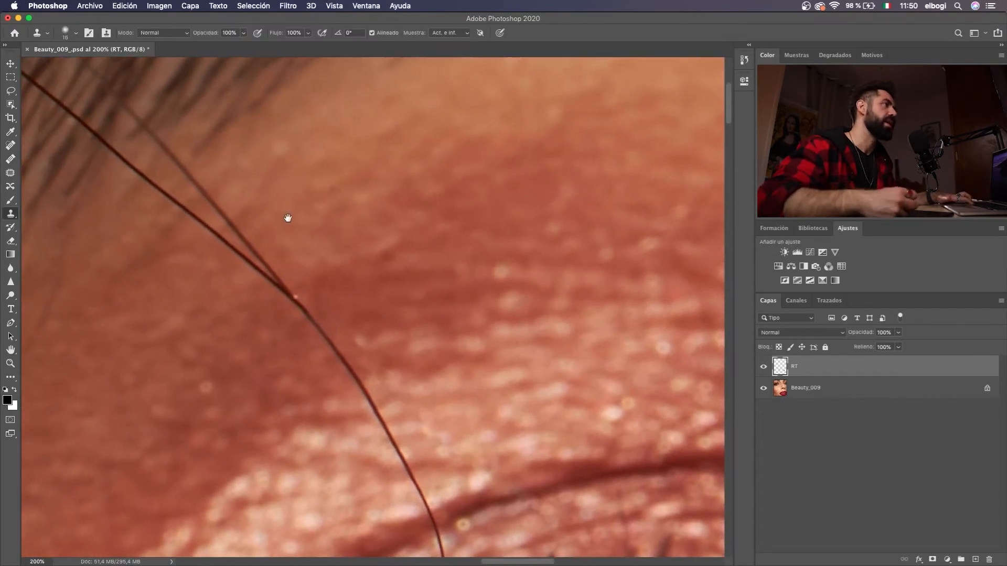
scroll(296, 221, "up", 2)
scroll(297, 220, "left", 2)
left_click_drag(296, 219, 325, 252)
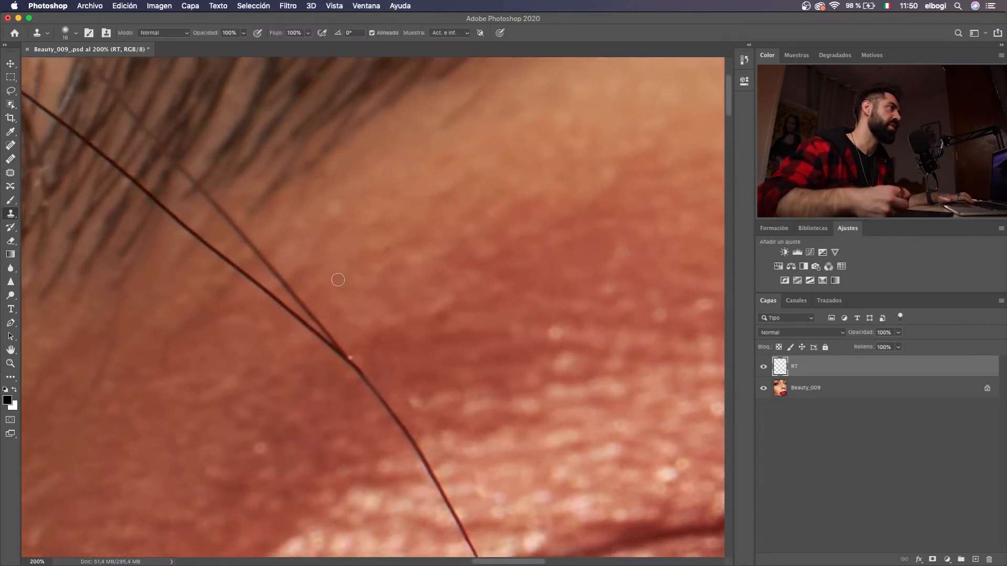
key("bracketleft")
key("bracketleft")
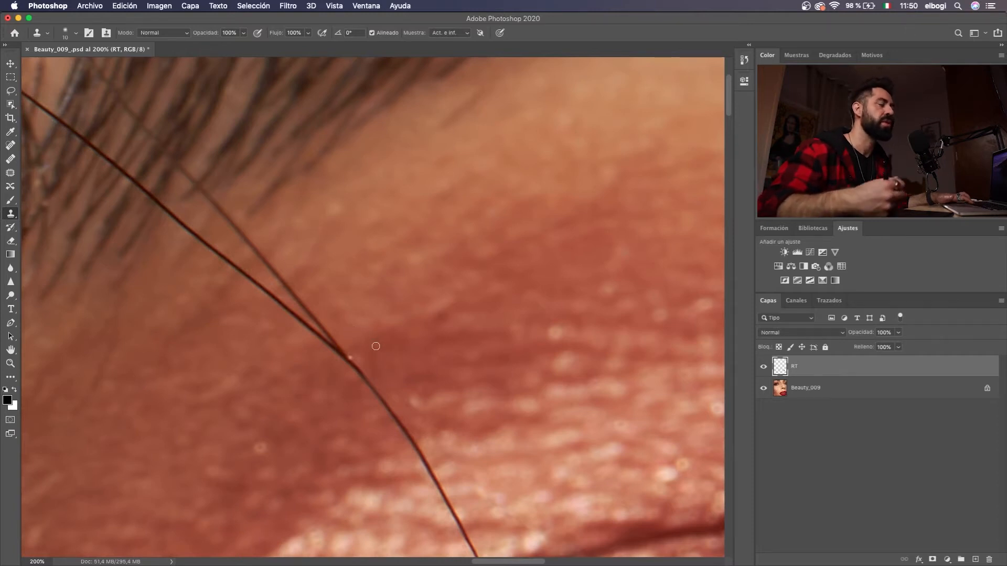
Try to remove the thin hair where it meets the long hair with the Healing Brush
key("j")
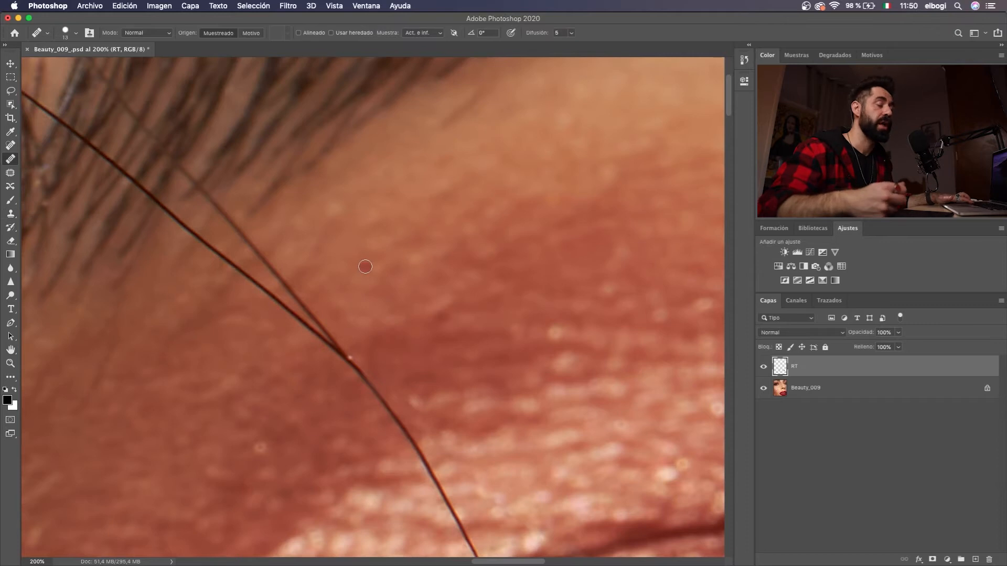
left_click(365, 267)
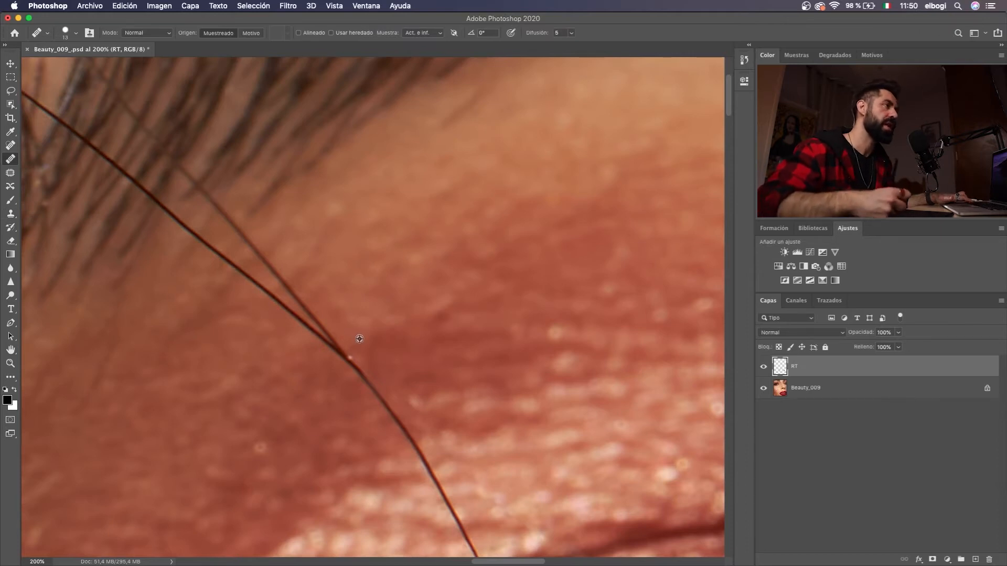
left_click_drag(344, 356, 284, 277)
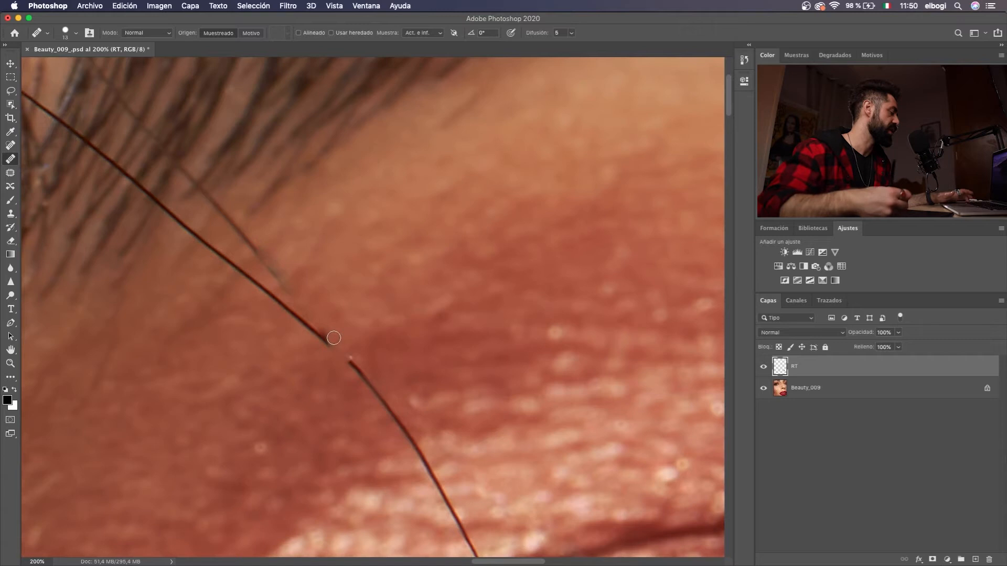
key("super+z")
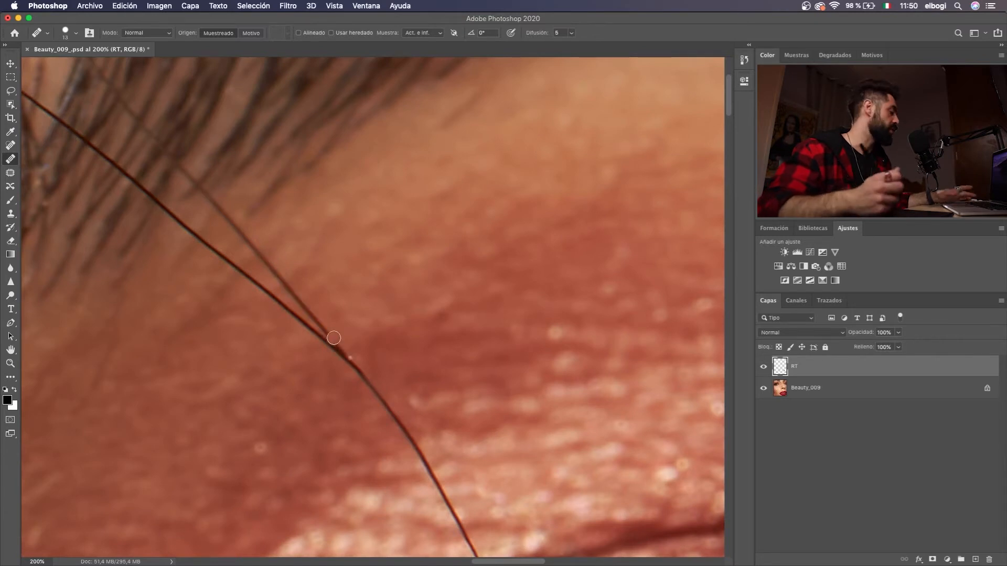
Clone skin over the thin hair at its junction with the long hair and just below the eyebrow, isolating the piece between
key("s")
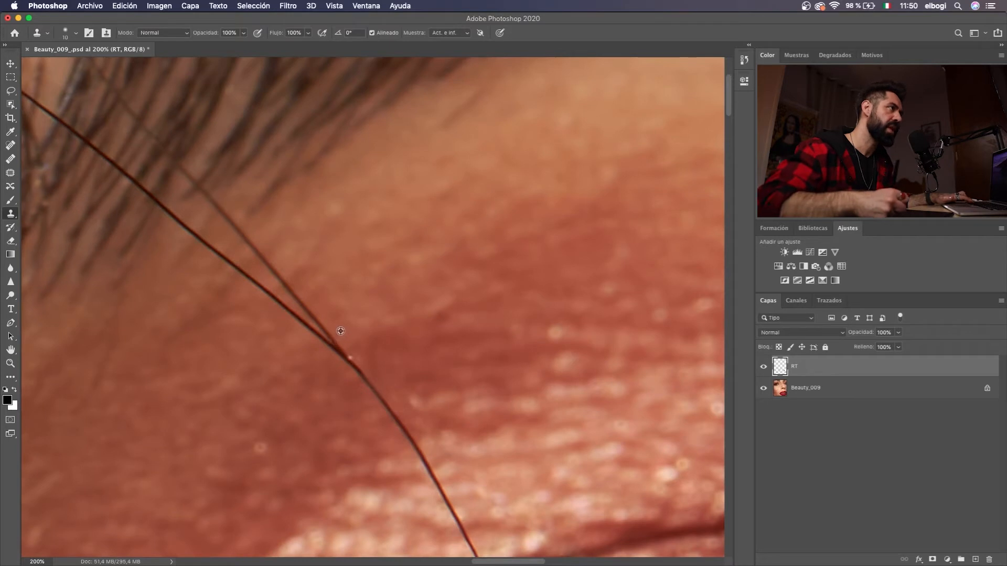
mouse_move(328, 332)
left_mouse_down()
mouse_move(354, 355)
mouse_move(340, 341)
mouse_move(350, 314)
mouse_move(330, 334)
mouse_move(354, 352)
left_mouse_up()
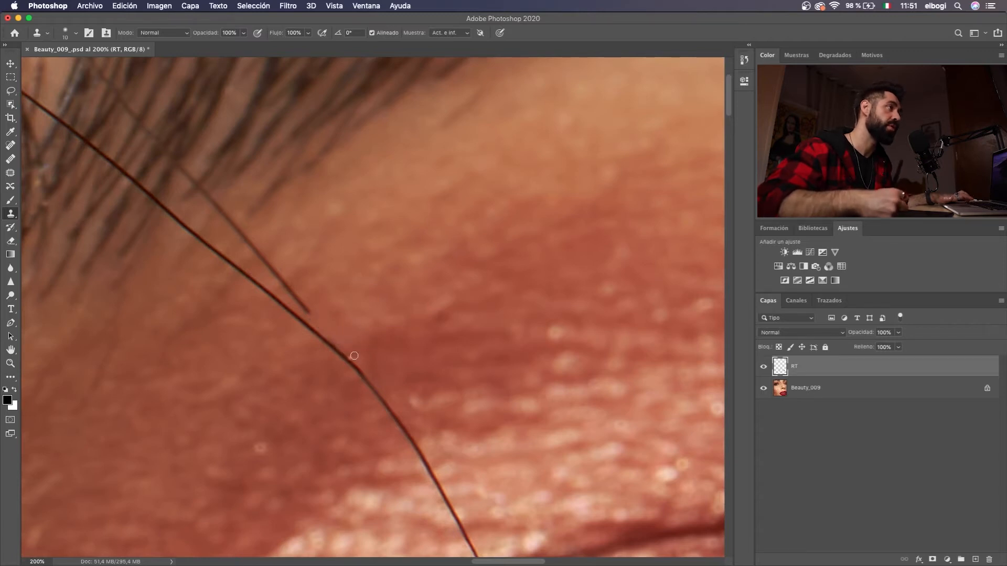
scroll(285, 263, "up", 1)
scroll(285, 263, "left", 1)
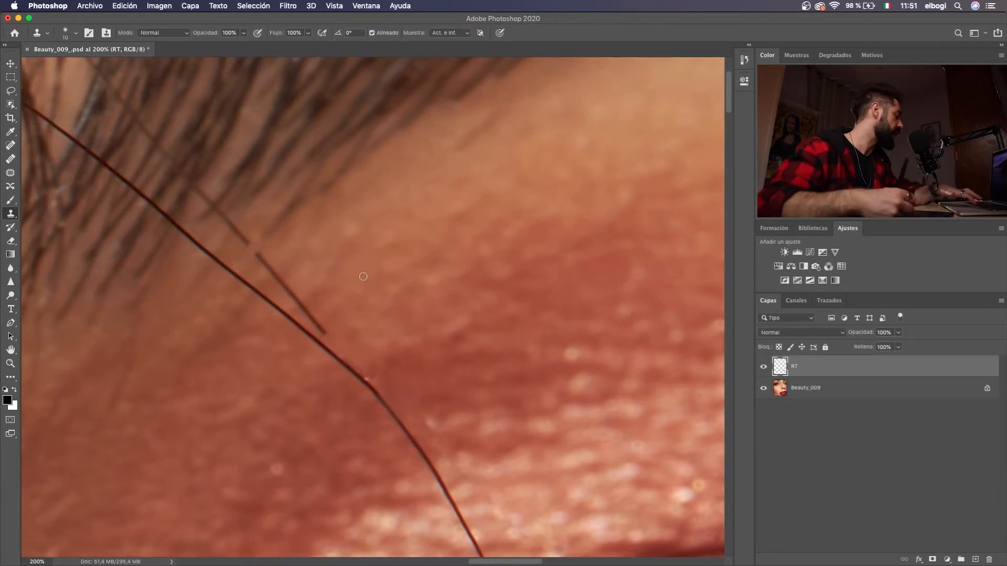
Heal the isolated piece of thin hair on the skin between the eyebrow and the long hair
key("j")
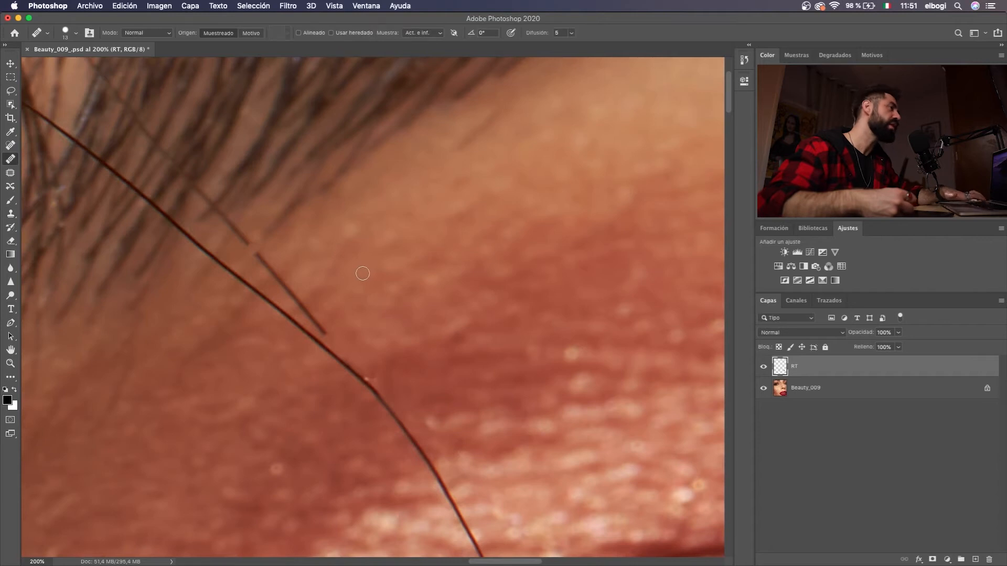
left_click(297, 244, "alt")
mouse_move(258, 255)
left_mouse_down()
mouse_move(331, 333)
mouse_move(315, 317)
left_mouse_up()
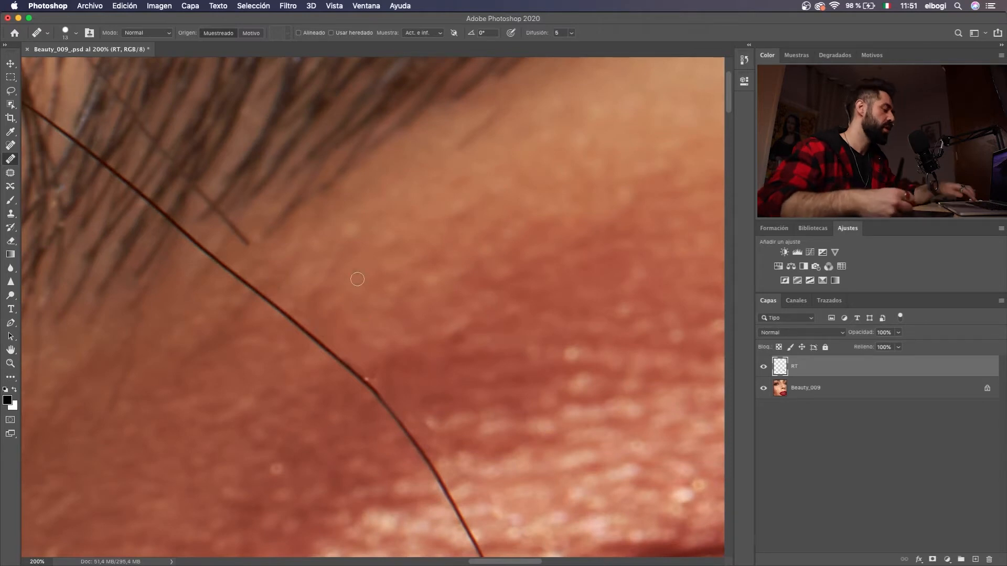
Clone over the thin hair where it crosses the lower edge of the eyebrow, following the direction of the brow hairs
scroll(347, 277, "down", 2)
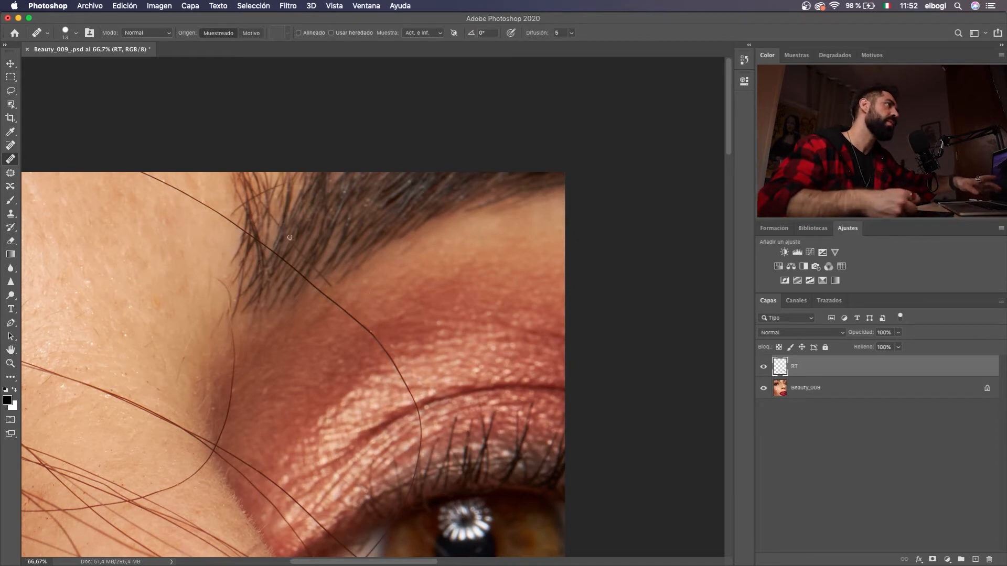
scroll(333, 281, "up", 2)
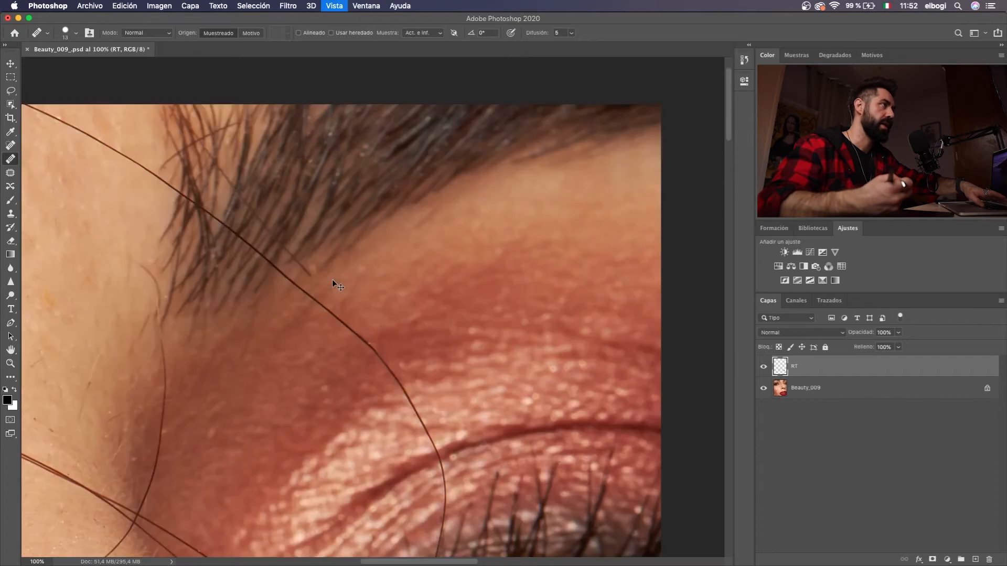
left_click_drag(313, 239, 360, 297)
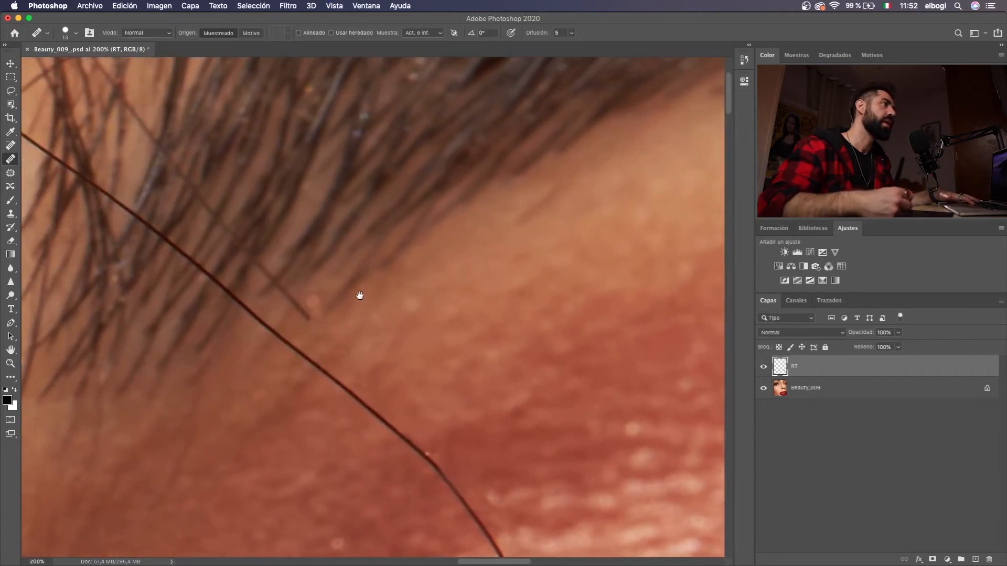
key("s")
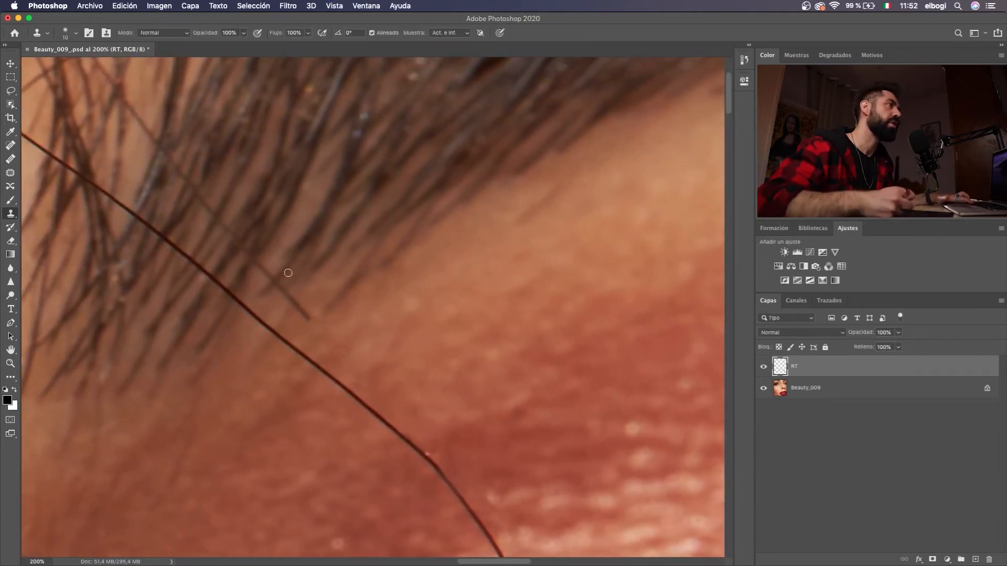
left_click_drag(284, 273, 283, 275)
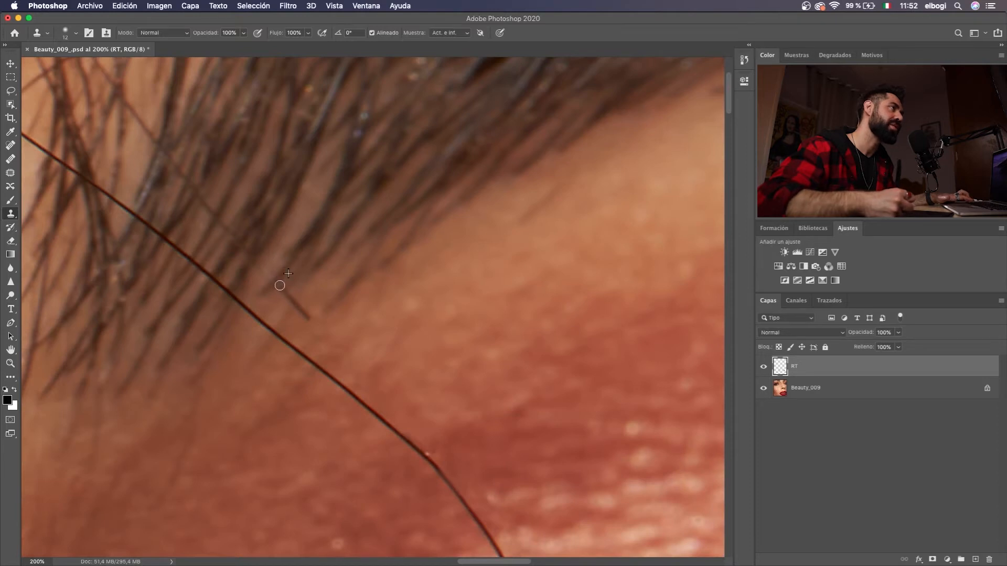
left_click_drag(280, 290, 281, 285)
key("super+z")
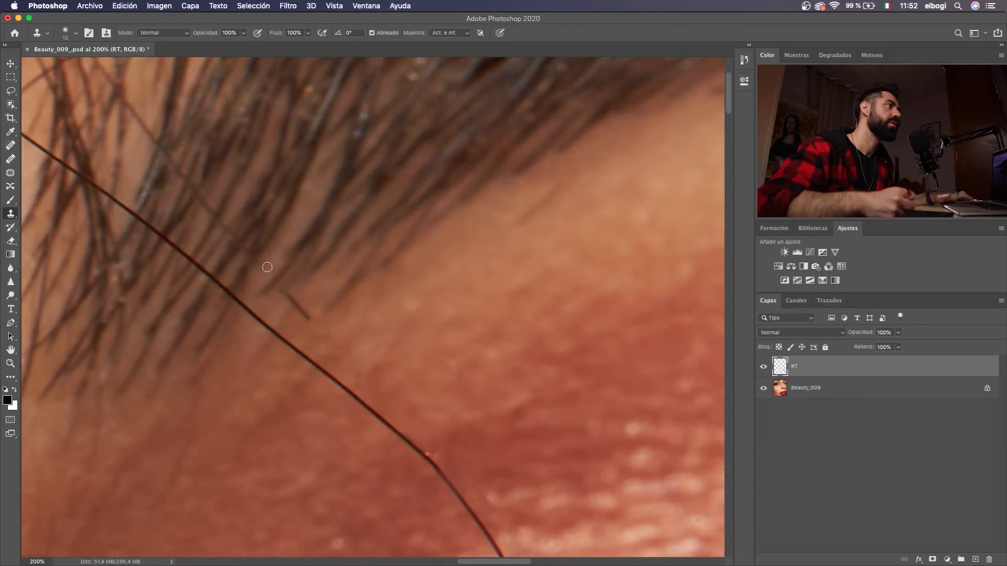
left_click(279, 266, "alt")
left_click_drag(267, 273, 260, 264)
Clone away the rest of the thin stray hair crossing the brow hairs at the eyebrow's inner end
left_click_drag(263, 225, 294, 268)
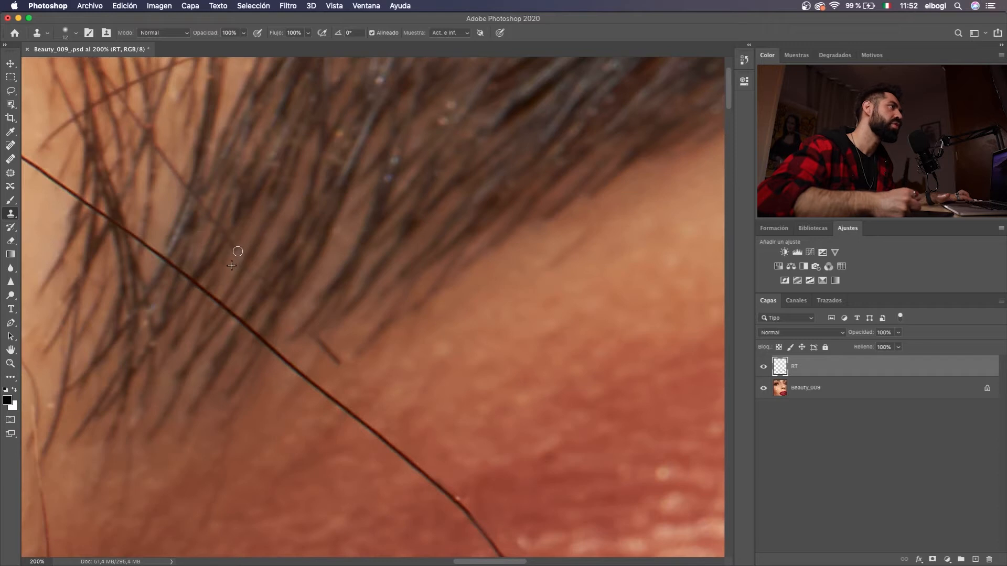
left_click_drag(265, 198, 295, 284)
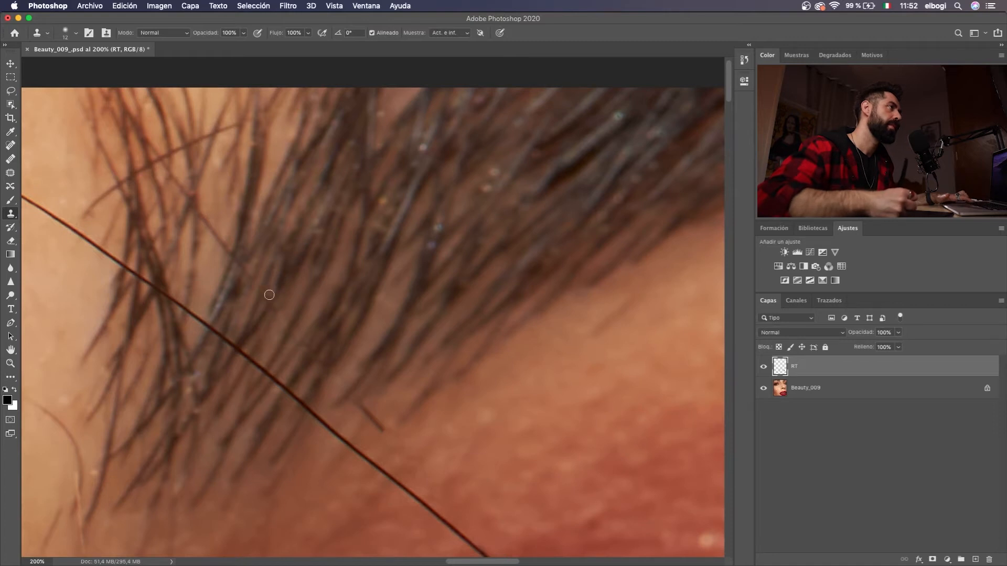
left_click_drag(286, 280, 277, 256)
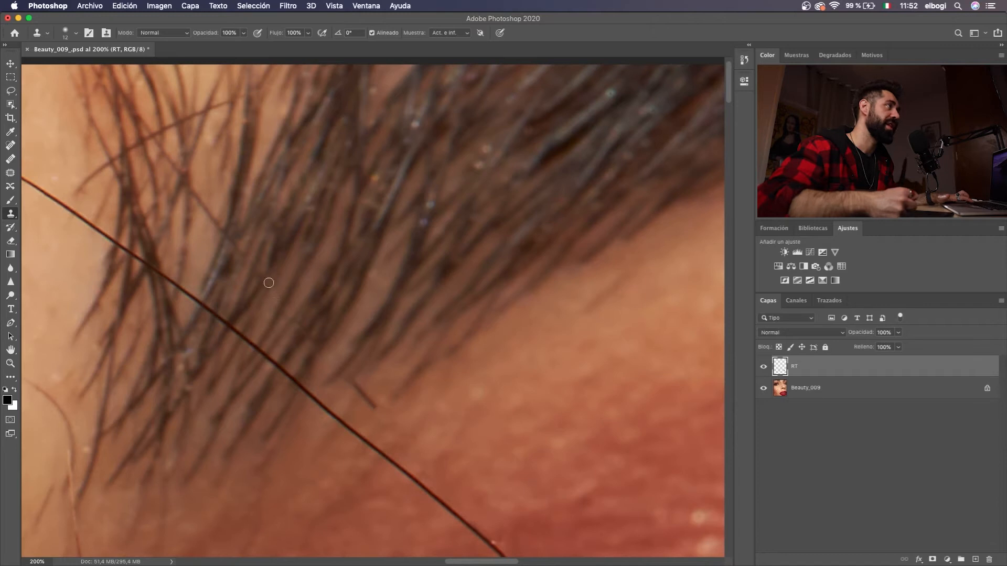
left_click_drag(258, 229, 298, 281)
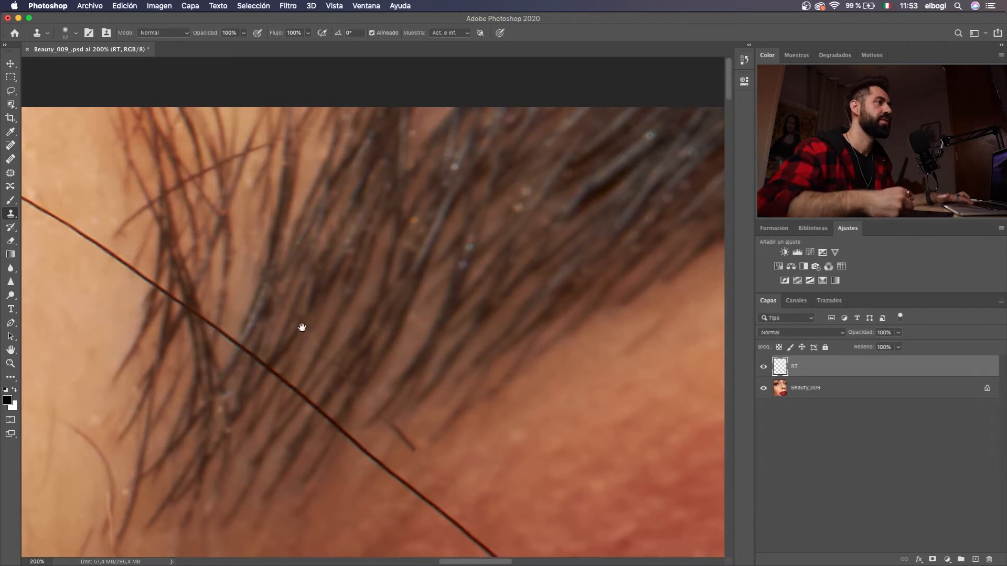
Heal the short leftover hair fragment on the skin just below the eyebrow's lower edge
left_click_drag(363, 381, 300, 297)
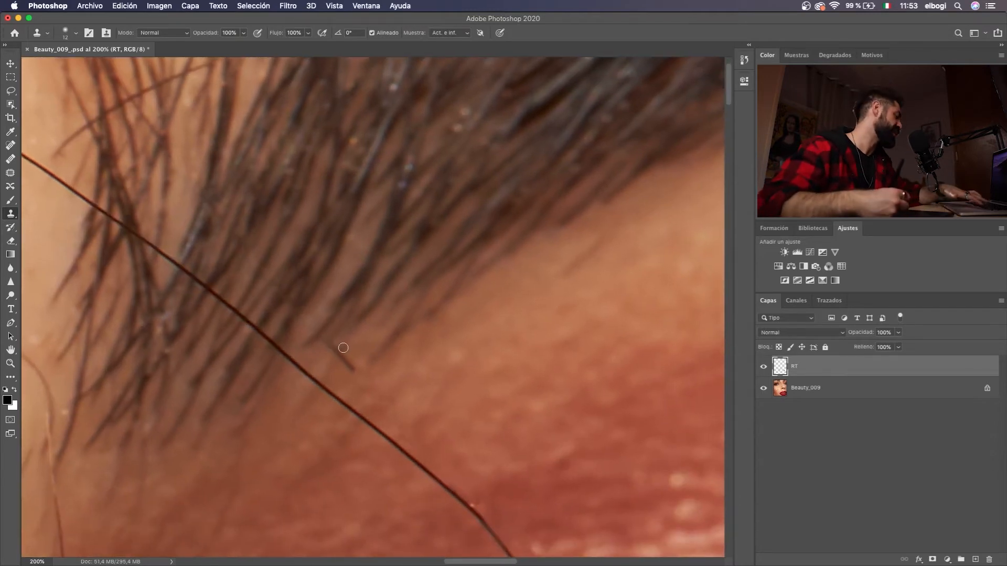
key("j")
left_click_drag(318, 348, 354, 372)
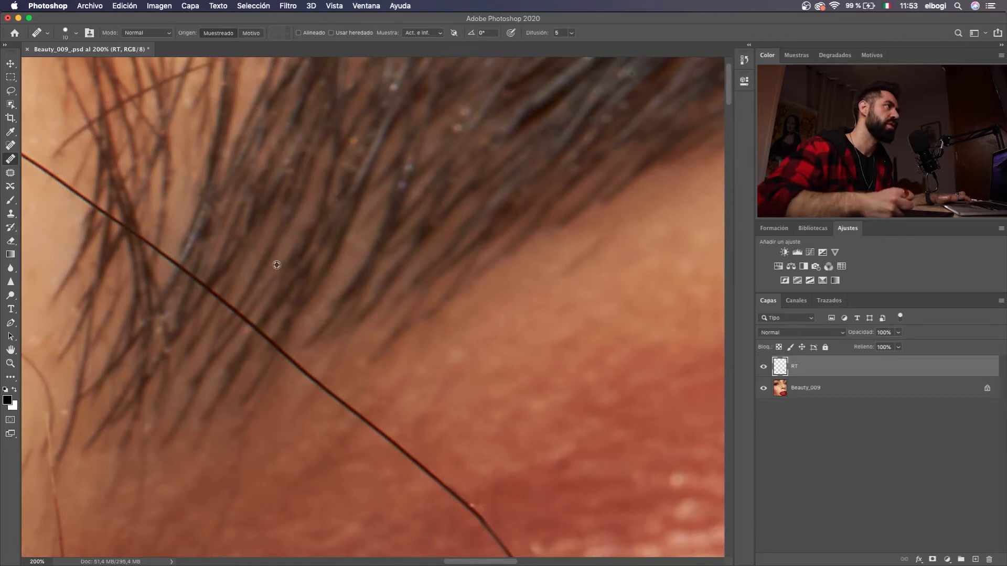
left_click_drag(300, 250, 326, 268)
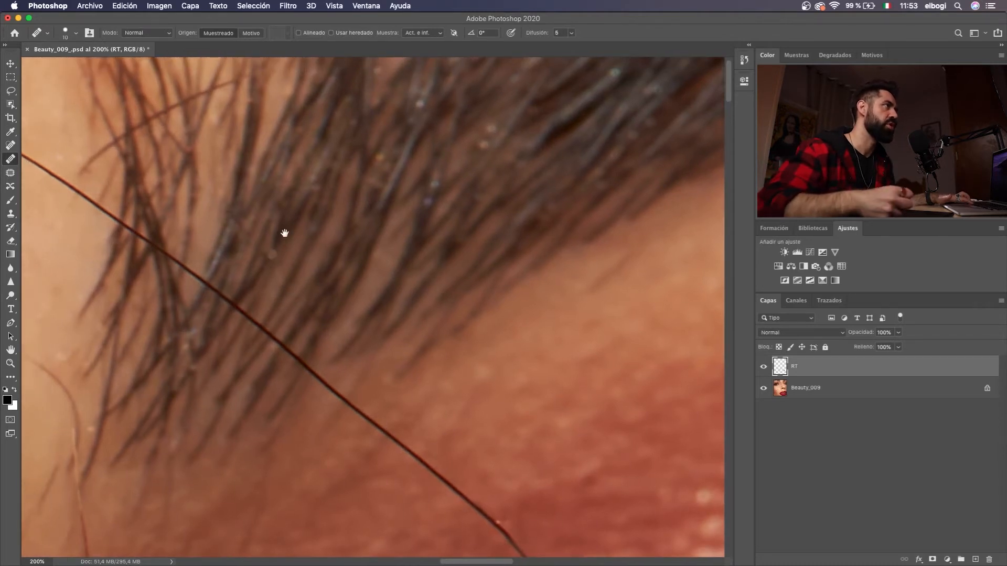
Compare the eyebrow and nose-bridge area with and without the RT layer's retouching, leaving the layer shown
left_click_drag(284, 229, 288, 266)
key("b")
key("super+minus")
key("super+minus")
key("super+minus")
key("super+minus")
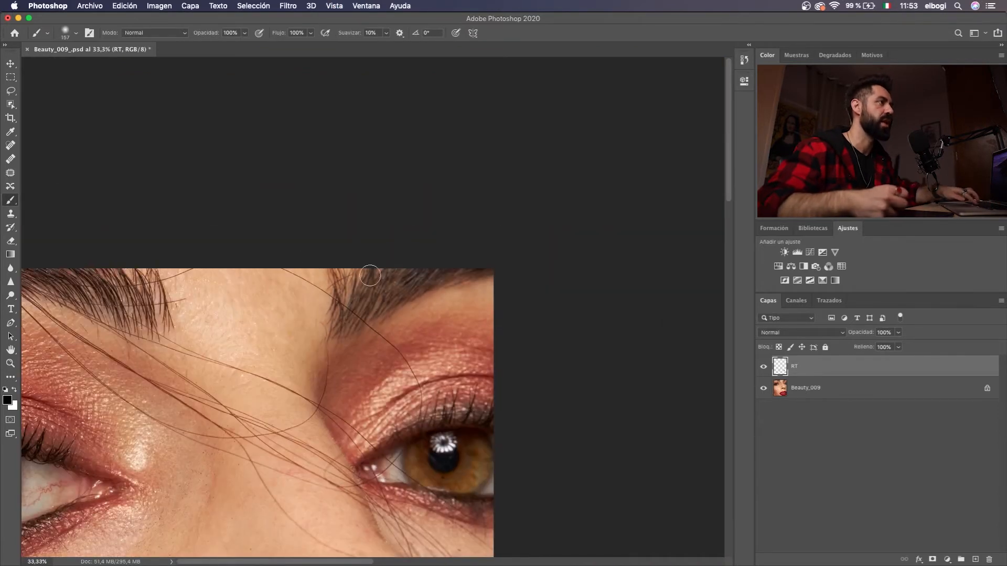
left_click_drag(382, 305, 373, 189)
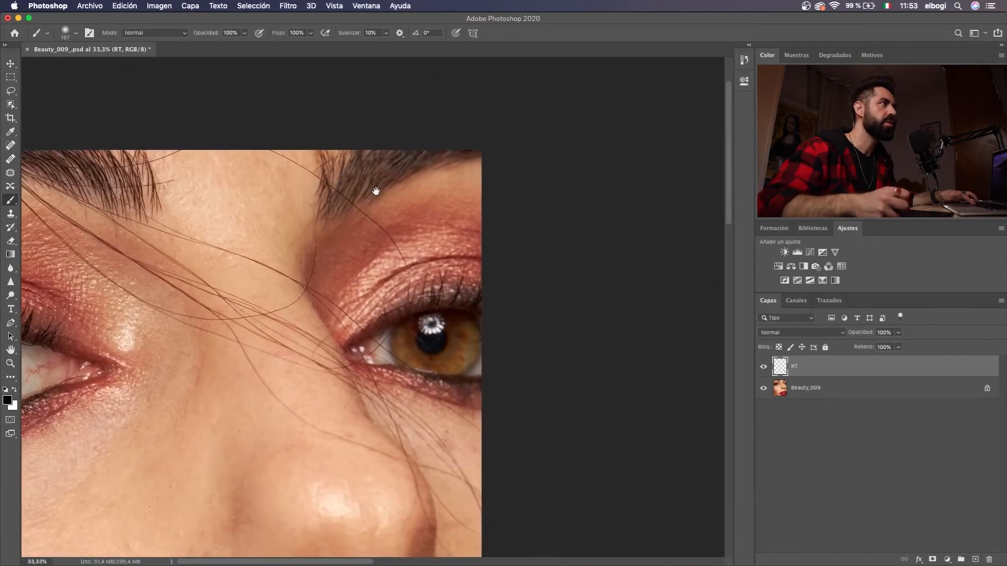
left_click(764, 367)
left_click(765, 367)
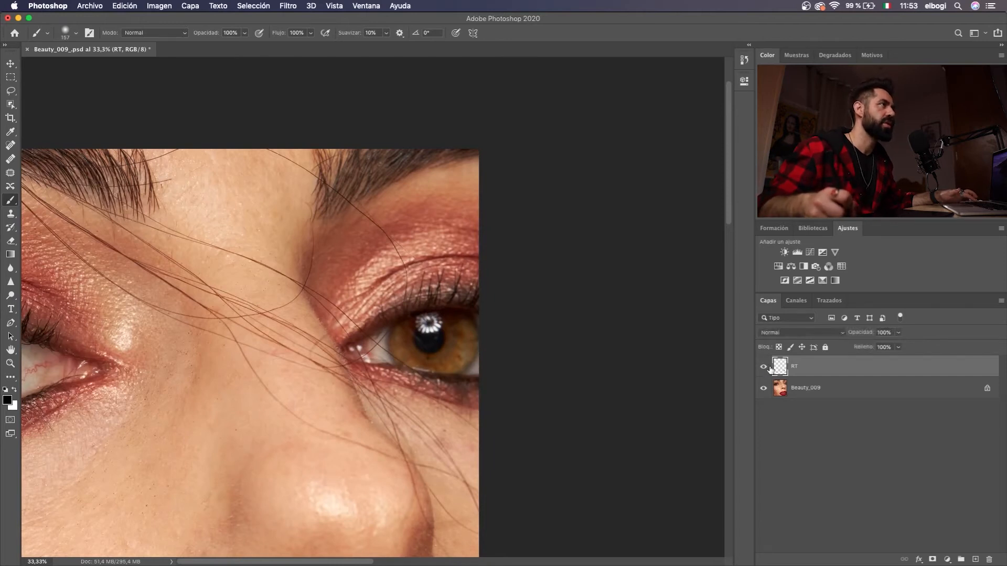
left_click(764, 368)
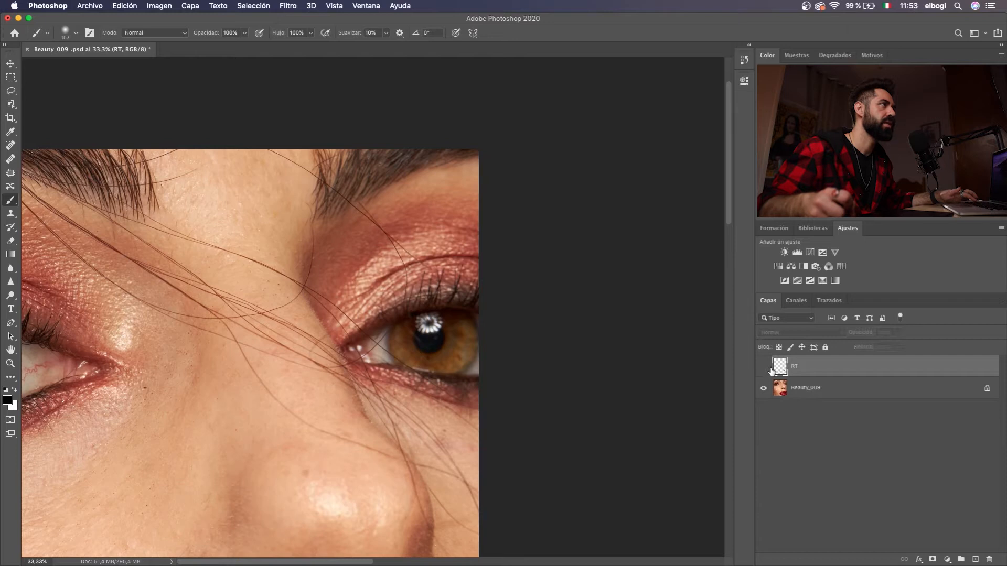
left_click(764, 368)
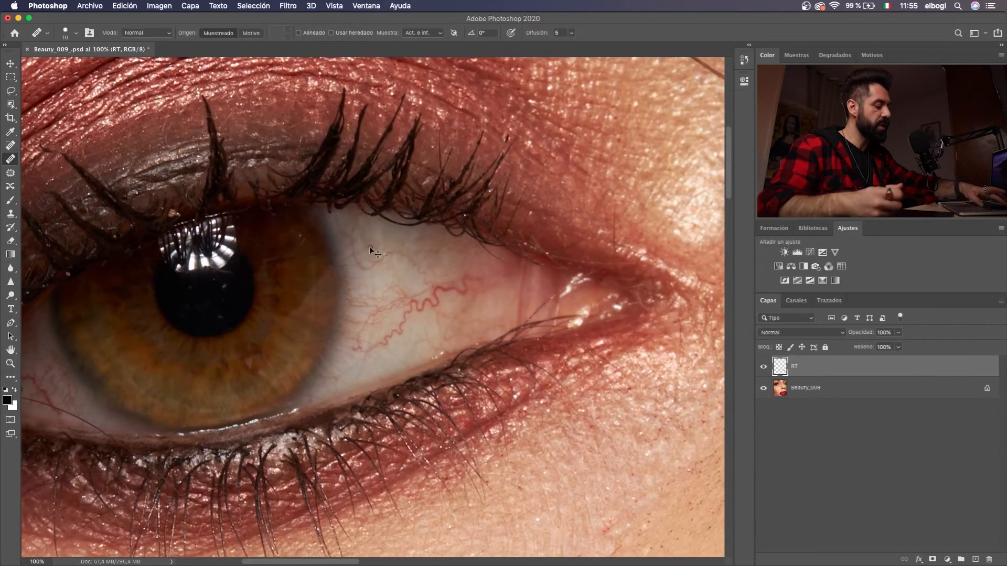
Heal the end of the winding red vein nearest the eye's inner corner, sampling from the reddish area just above it
key("super+plus")
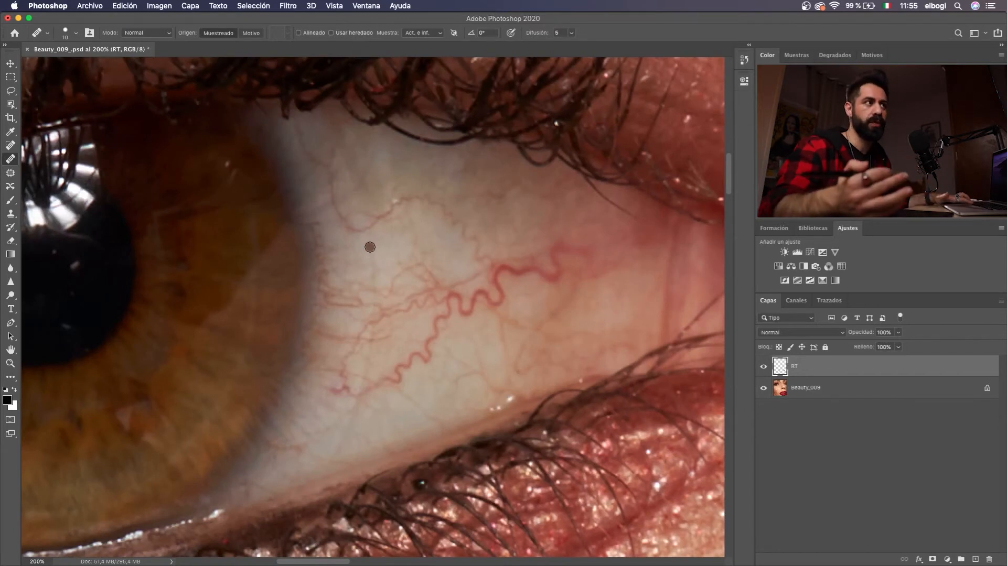
left_click_drag(365, 220, 336, 195)
left_click_drag(447, 256, 448, 244)
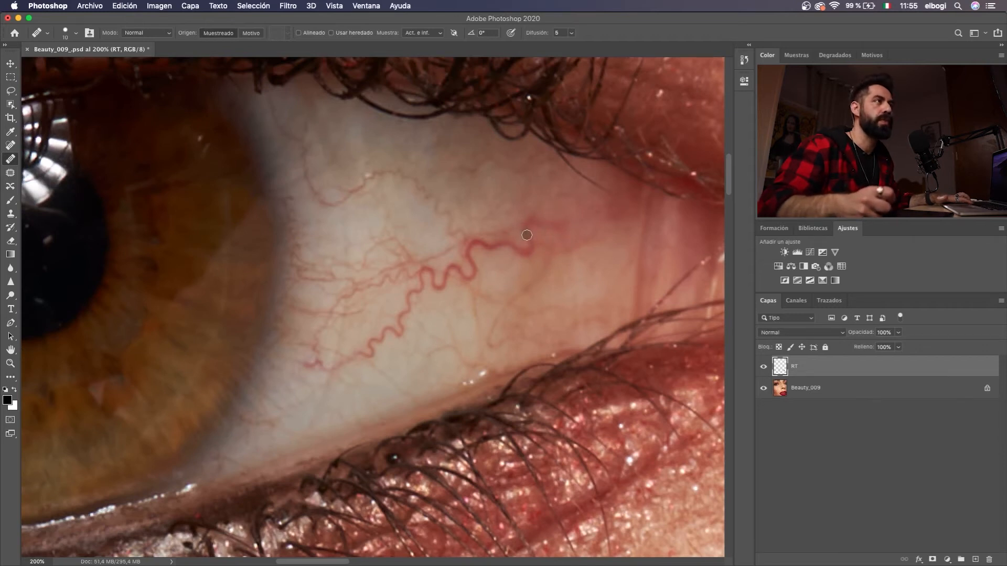
left_click_drag(513, 195, 525, 202)
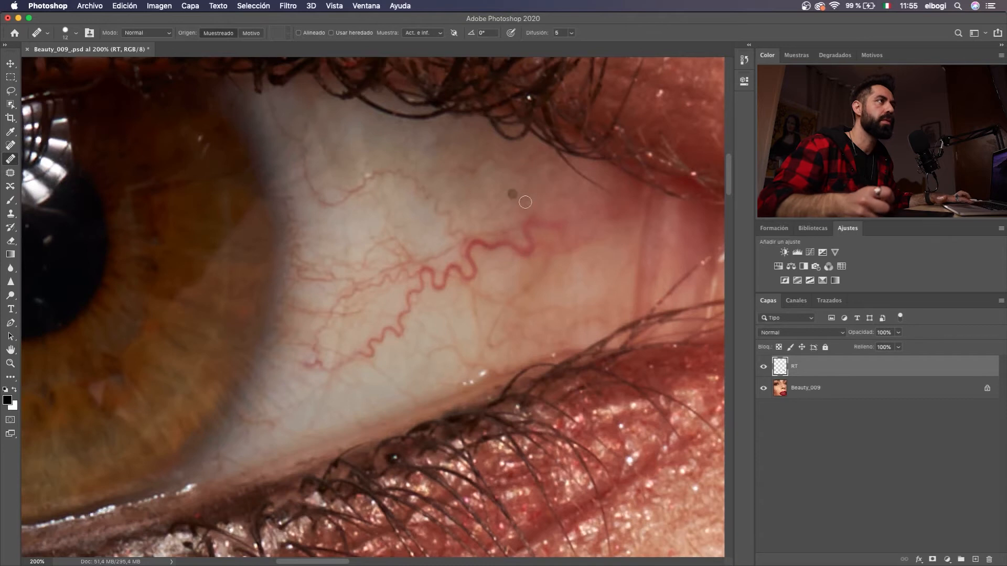
left_click(560, 200, "alt")
mouse_move(563, 227)
left_mouse_down()
mouse_move(529, 220)
mouse_move(530, 249)
mouse_move(487, 244)
left_mouse_up()
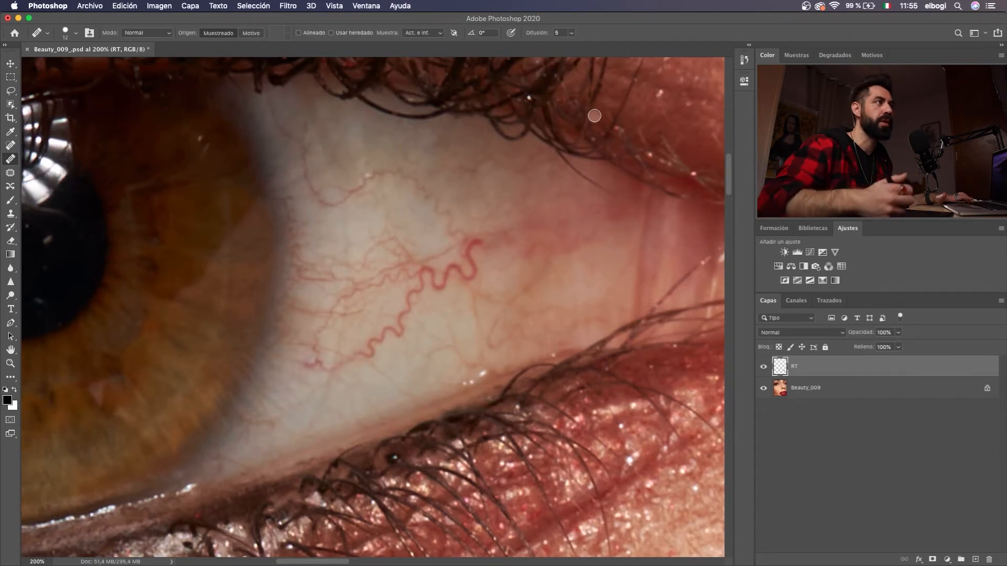
Heal the lower section of the winding red vein and its leftover redness, sampling from the clean white beside it
mouse_move(387, 374)
left_mouse_down()
mouse_move(358, 353)
mouse_move(411, 310)
left_mouse_up()
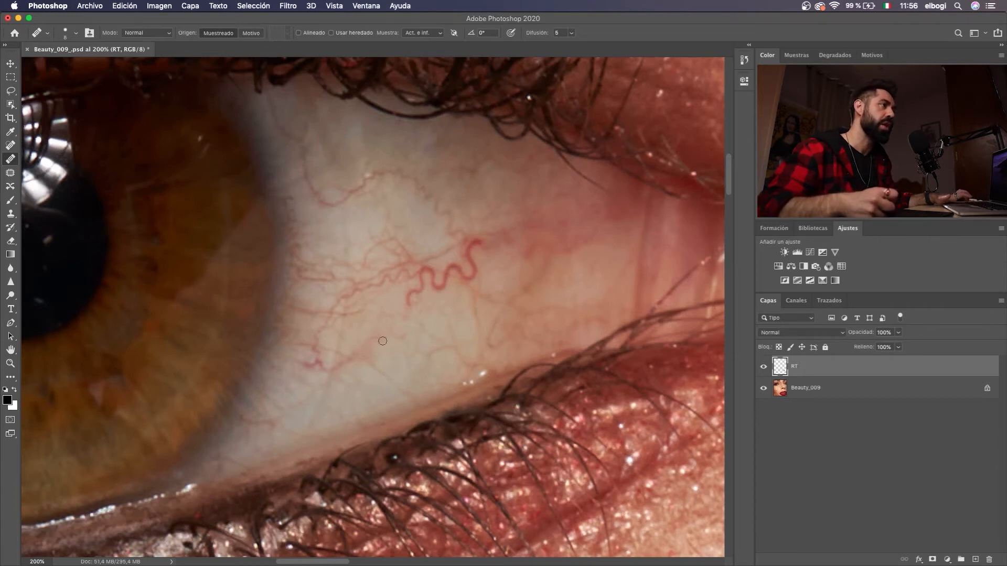
left_click(393, 360, "alt")
left_click_drag(392, 337, 413, 332)
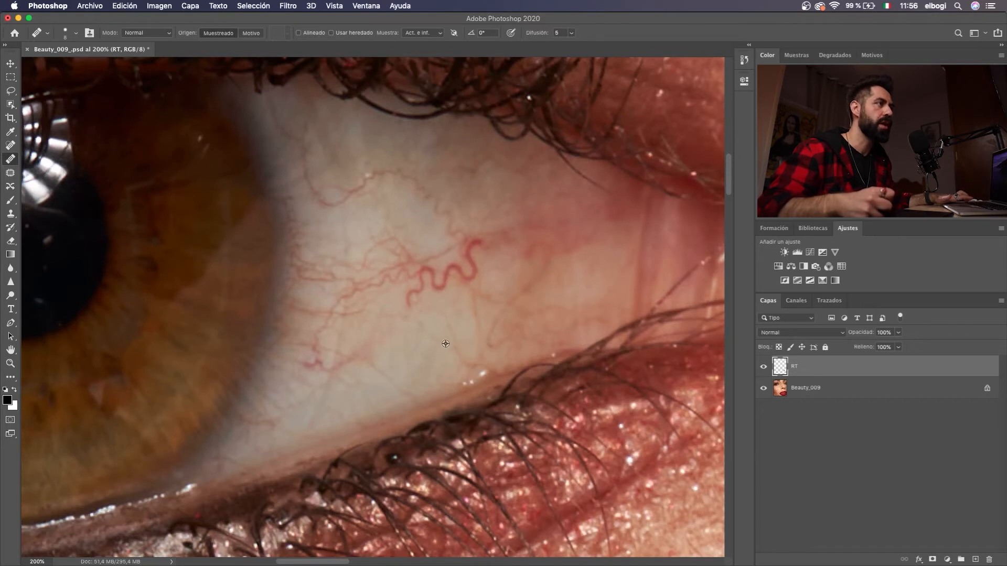
left_click(418, 349, "alt")
left_click_drag(419, 326, 392, 316)
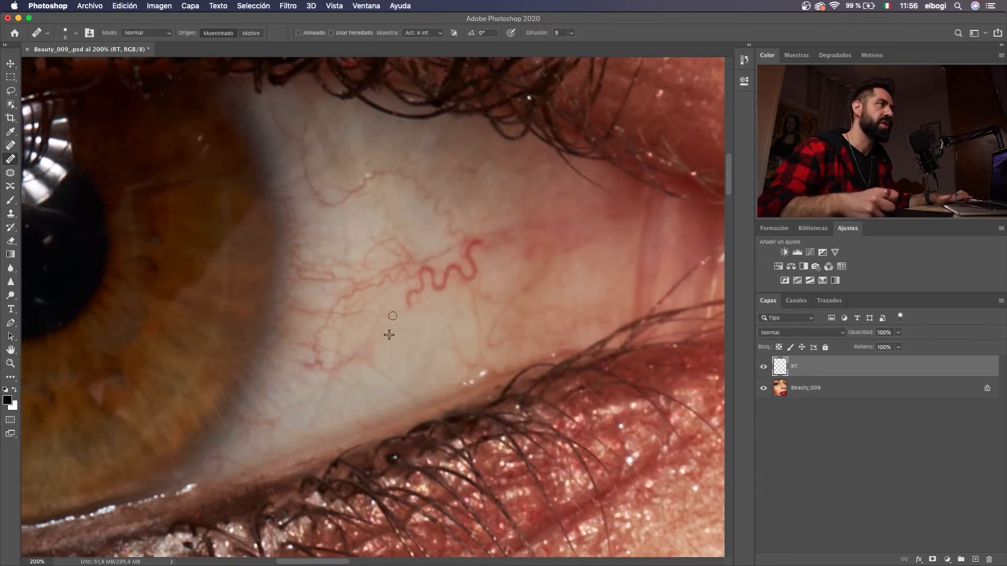
Heal the remaining upper section of the winding red vein and the fine veins beneath it, resampling nearby clean white
mouse_move(456, 343)
left_mouse_down()
mouse_move(450, 329)
mouse_move(472, 367)
left_mouse_up()
left_click(445, 343, "alt")
left_click_drag(472, 290, 477, 316)
mouse_move(410, 301)
left_mouse_down()
mouse_move(422, 274)
mouse_move(450, 272)
mouse_move(475, 246)
left_mouse_up()
mouse_move(397, 186)
left_mouse_down()
mouse_move(412, 247)
mouse_move(445, 260)
mouse_move(484, 302)
mouse_move(475, 307)
mouse_move(526, 303)
left_mouse_up()
left_click(429, 264, "alt")
left_click(492, 274, "alt")
left_click(445, 278, "alt")
left_click(449, 272, "alt")
Heal the fine branching veins across the white of the eye, between the upper lid and the iris edge
left_click_drag(494, 236, 504, 224)
left_click(451, 265, "alt")
left_click_drag(360, 256, 404, 233)
left_click_drag(323, 251, 353, 264)
left_click(405, 234, "alt")
left_click_drag(318, 229, 324, 242)
left_click(441, 271, "alt")
mouse_move(388, 310)
left_mouse_down()
mouse_move(411, 322)
mouse_move(387, 295)
mouse_move(398, 233)
mouse_move(374, 230)
mouse_move(396, 339)
mouse_move(350, 366)
left_mouse_up()
left_click(448, 257, "alt")
left_click(423, 254, "alt")
left_click(534, 368, "alt")
mouse_move(555, 391)
left_mouse_down()
mouse_move(580, 369)
mouse_move(534, 374)
left_mouse_up()
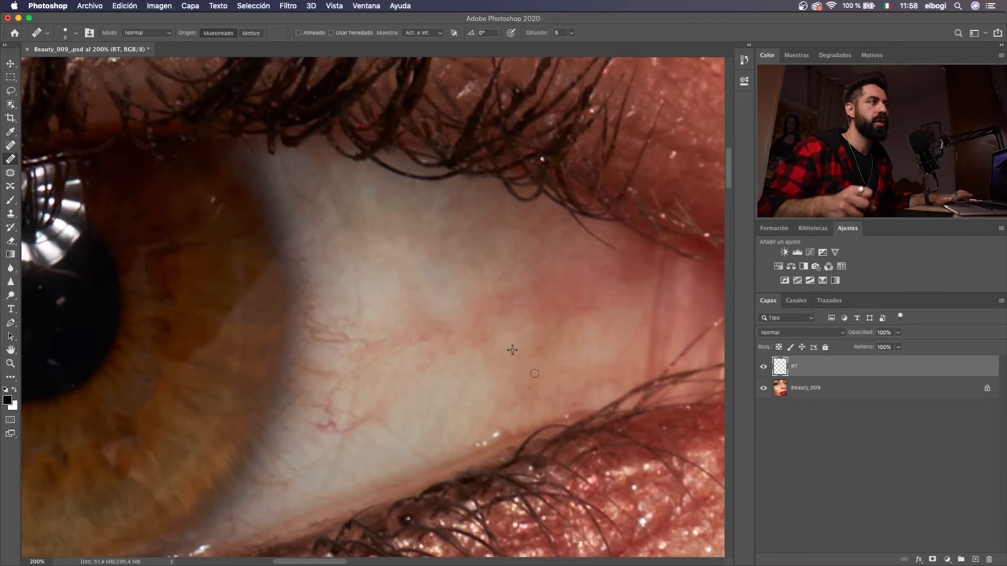
Heal the faint thin vein running from the iris edge toward the middle of the eye white
left_click_drag(628, 349, 641, 322)
left_click_drag(374, 384, 390, 298)
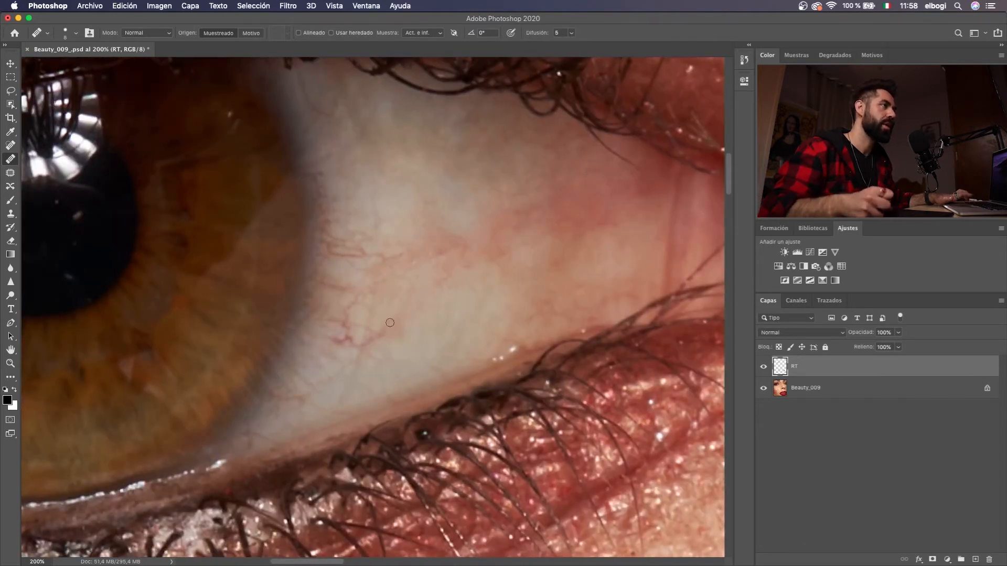
left_click_drag(449, 283, 449, 348)
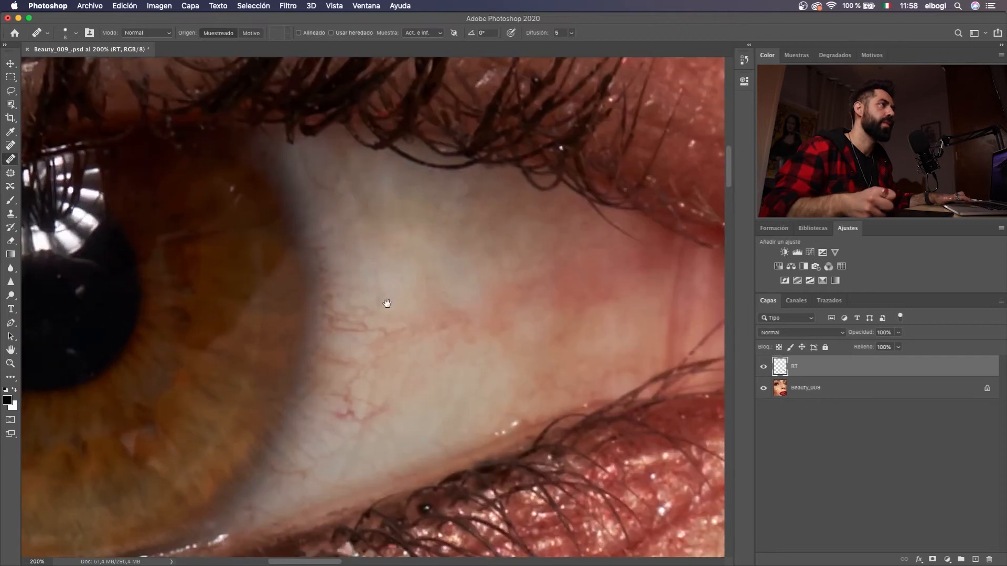
mouse_move(386, 316)
left_mouse_down()
mouse_move(368, 327)
mouse_move(408, 324)
mouse_move(389, 337)
mouse_move(413, 326)
left_mouse_up()
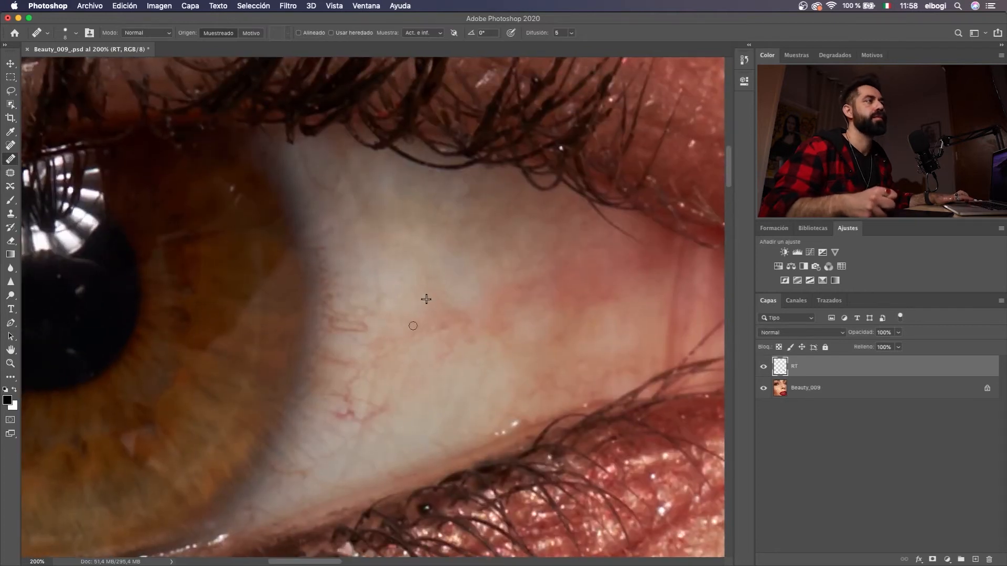
Clone away the base of the stray upper lash over the eye white, separating it from the lash line
mouse_move(440, 270)
left_mouse_down()
mouse_move(435, 331)
mouse_move(383, 333)
left_mouse_up()
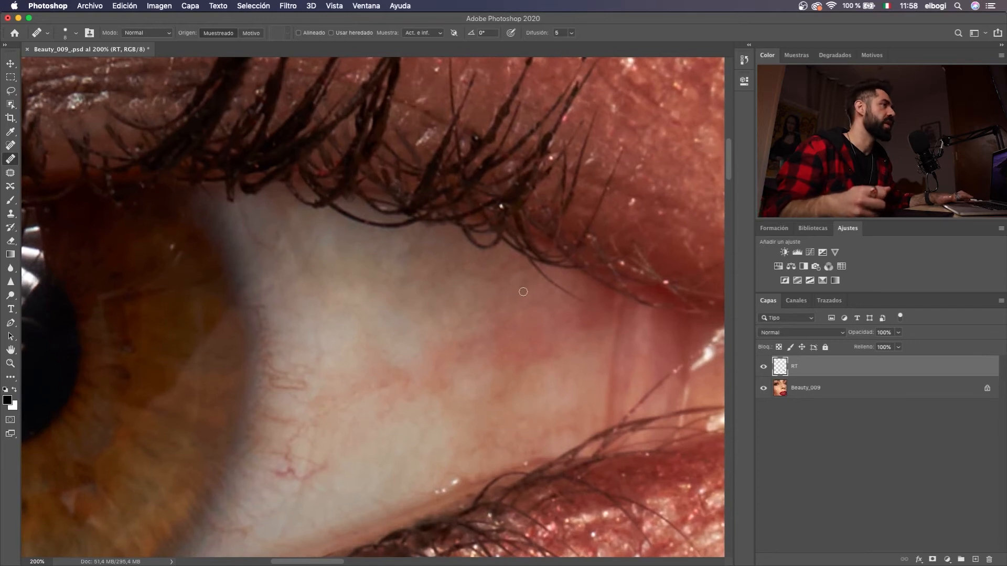
scroll(513, 247, "right", 5)
scroll(513, 247, "up", 3)
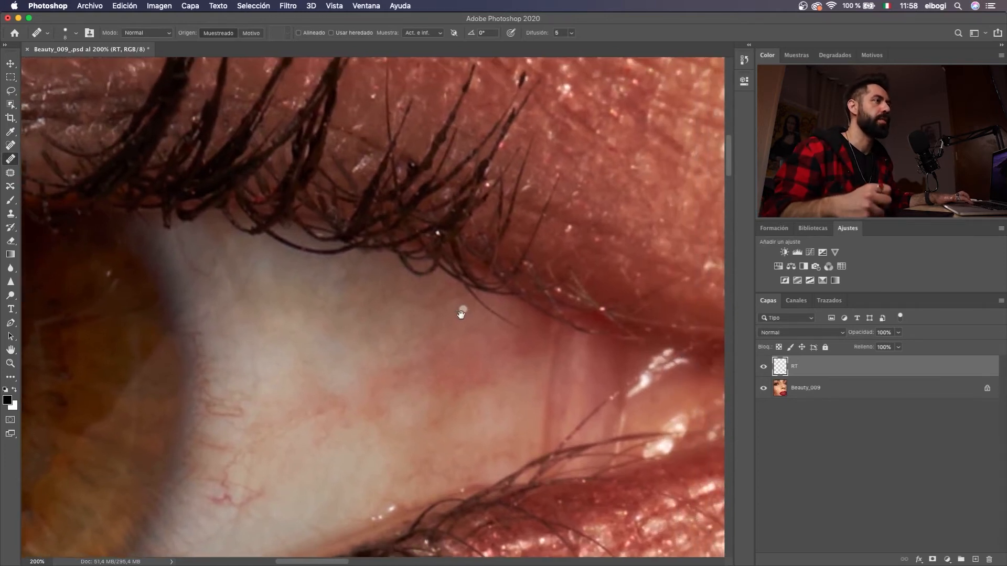
key("s")
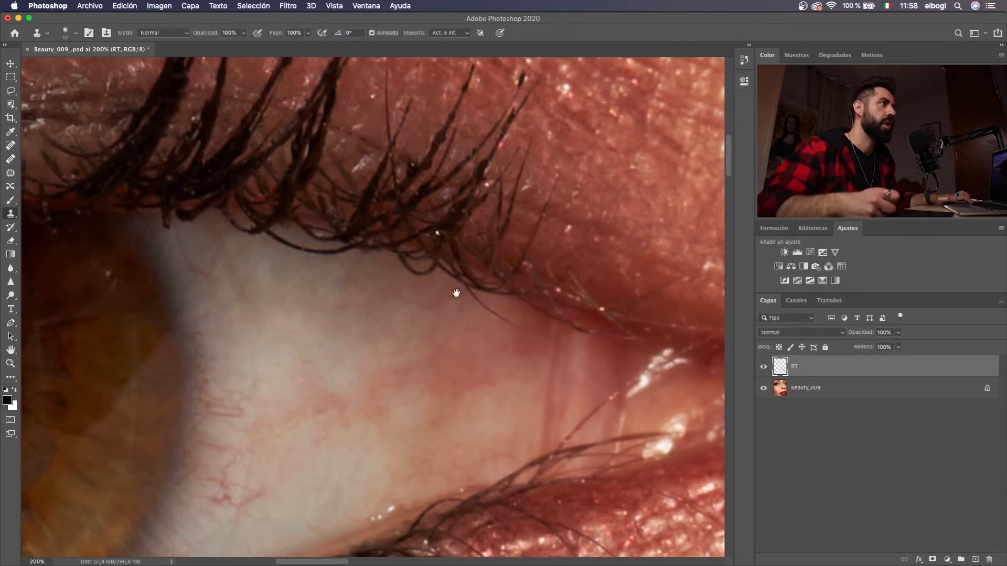
left_click_drag(460, 296, 459, 294)
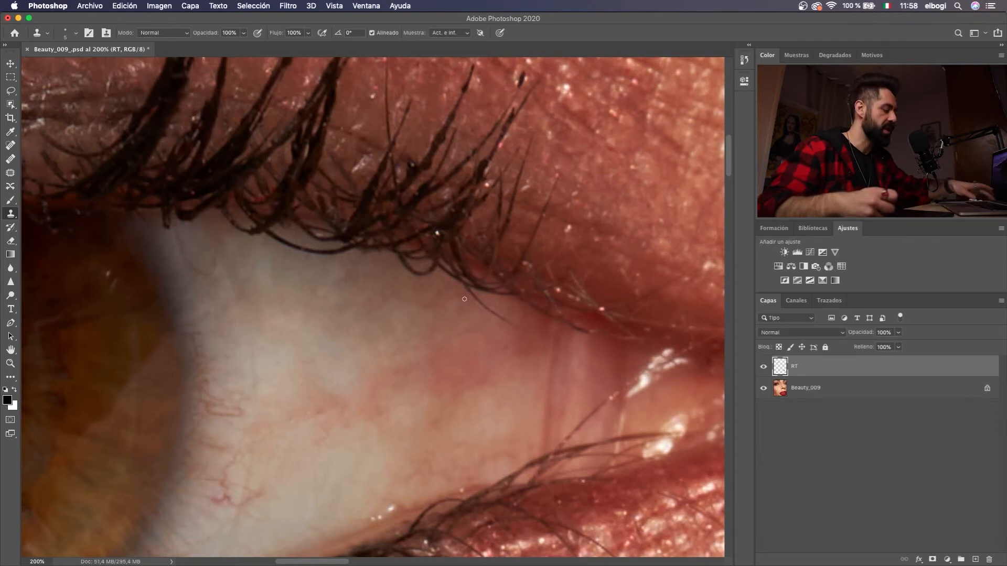
key("super+plus")
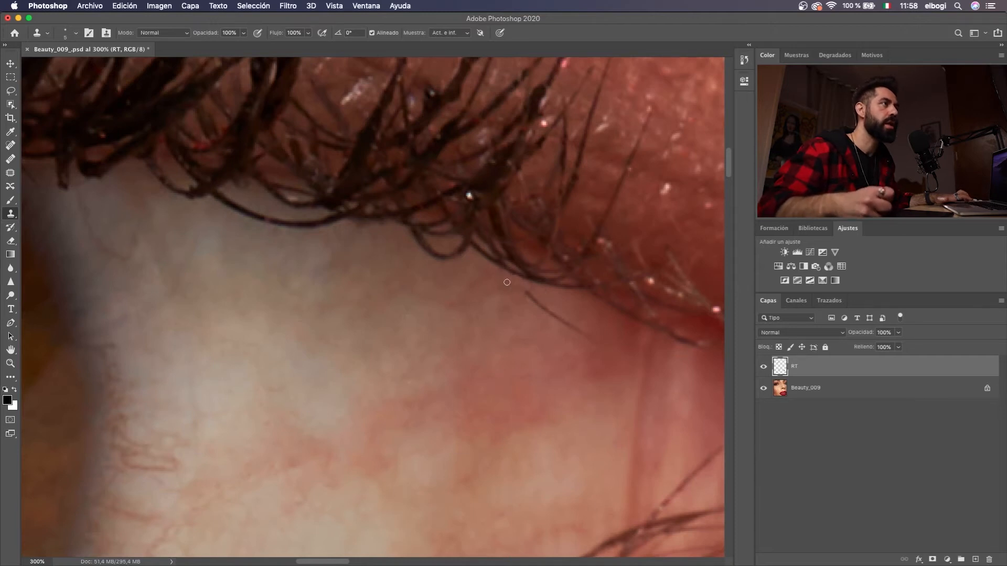
Heal the isolated remainder of the stray upper lash on the white of the eye
left_click_drag(507, 314, 413, 318)
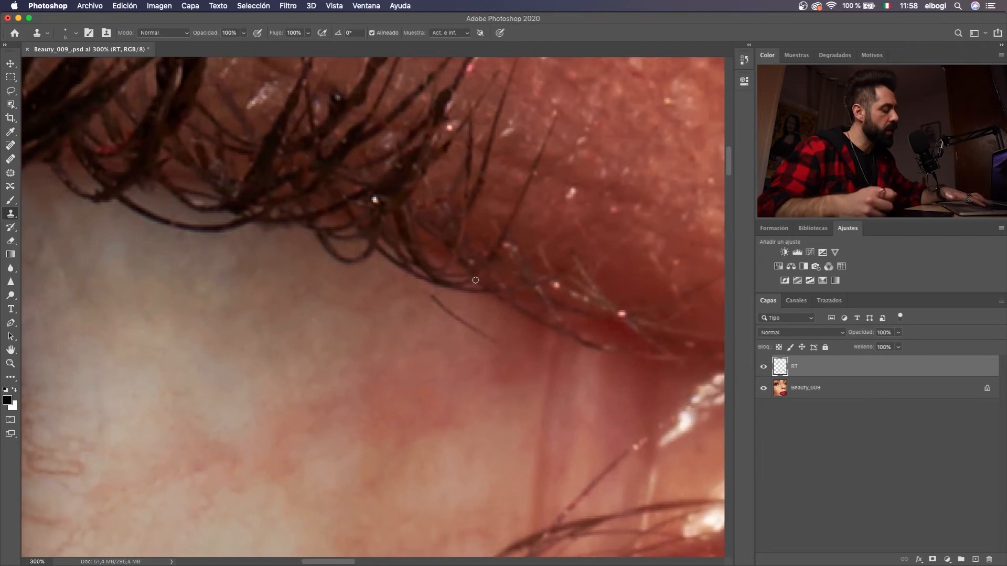
key("j")
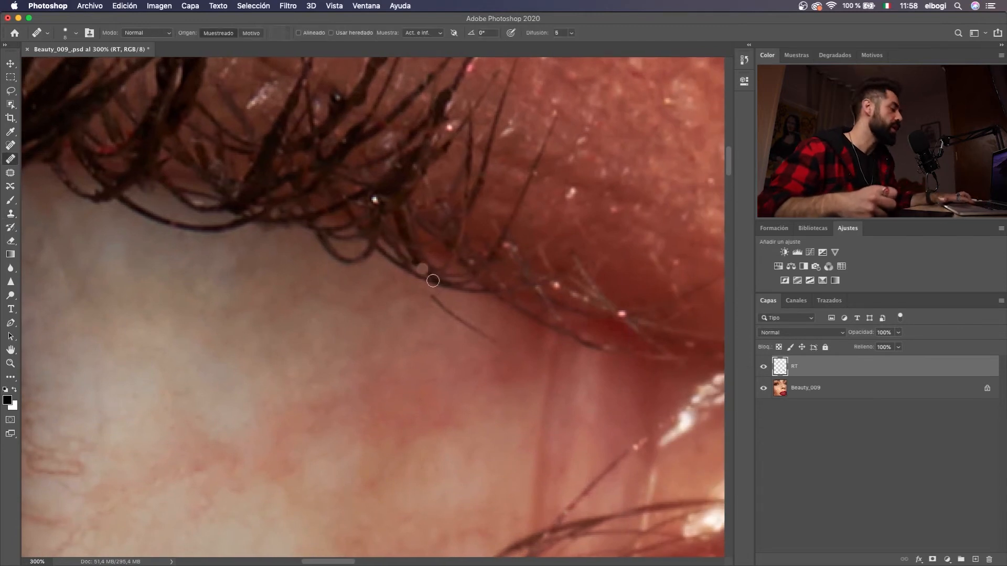
left_click_drag(422, 309, 502, 348)
left_click(419, 309, "alt")
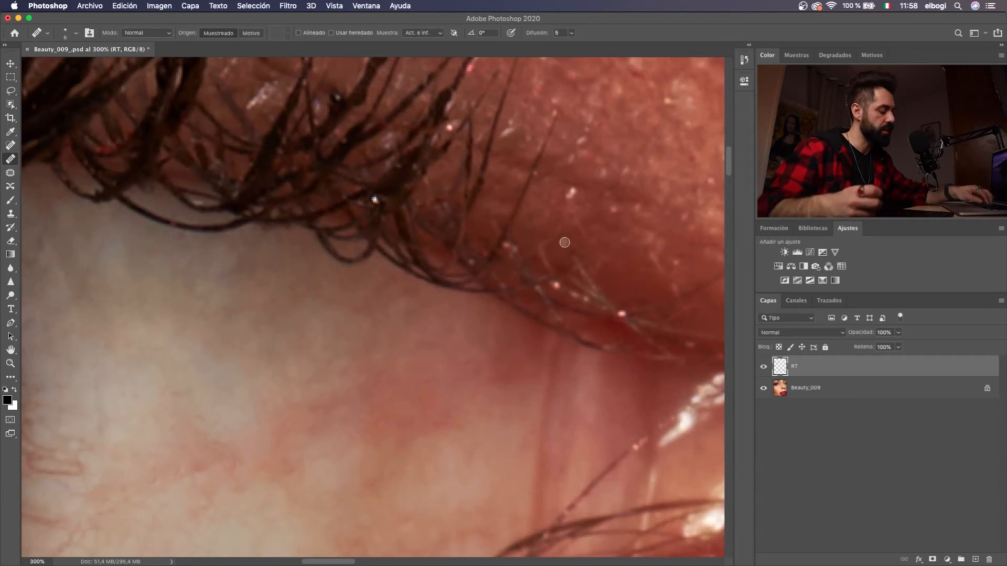
Examine the retouched white of the eye from the iris to the inner corner for remaining veins and stray lashes
key("super+1")
left_click_drag(411, 292, 421, 271)
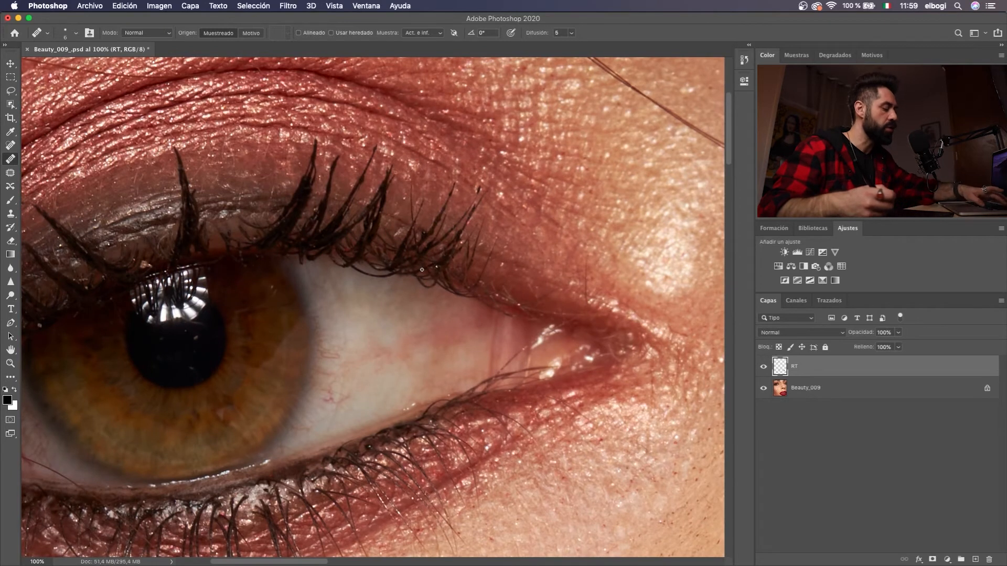
key("super+plus")
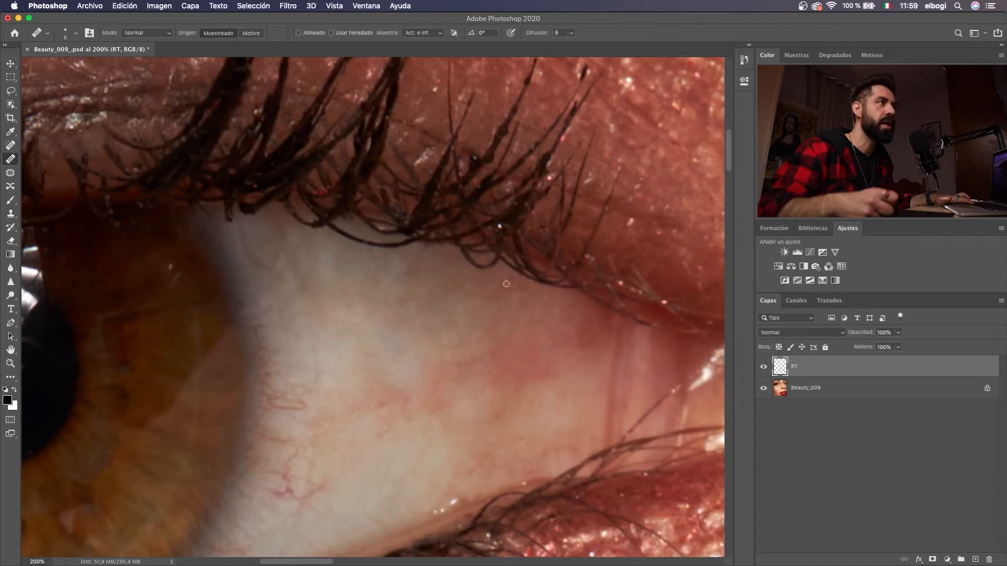
left_click_drag(430, 324, 494, 245)
left_click_drag(463, 307, 489, 270)
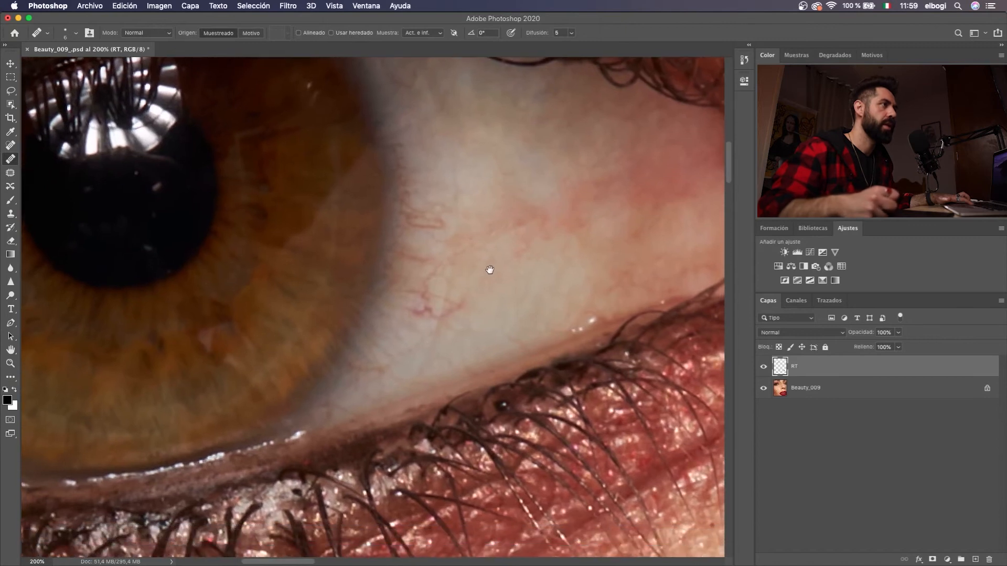
scroll(490, 270, "right", 10)
scroll(490, 270, "up", 3)
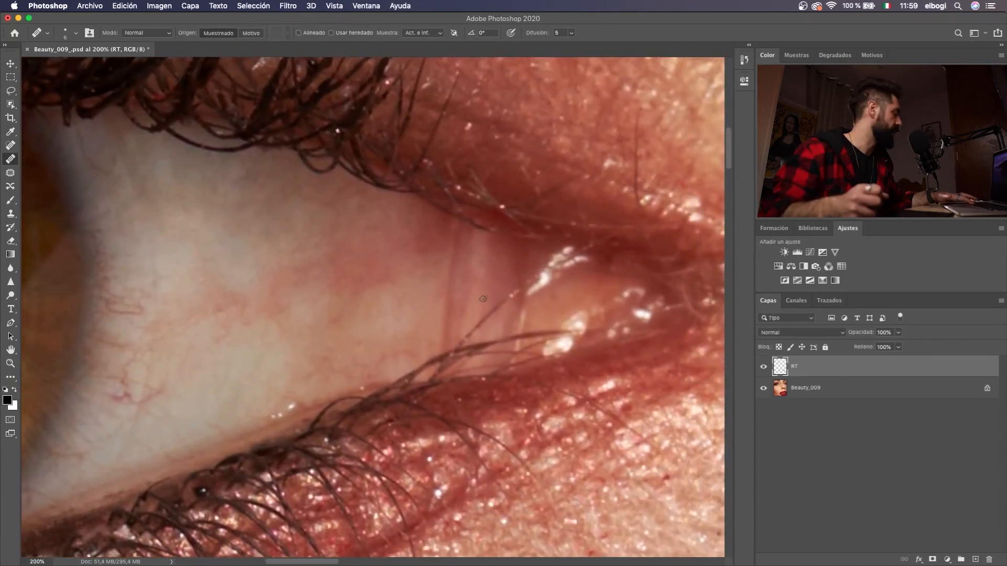
Clone away the part of the stray lash at the inner corner where it meets the lower lashes
key("super+minus")
key("super+plus")
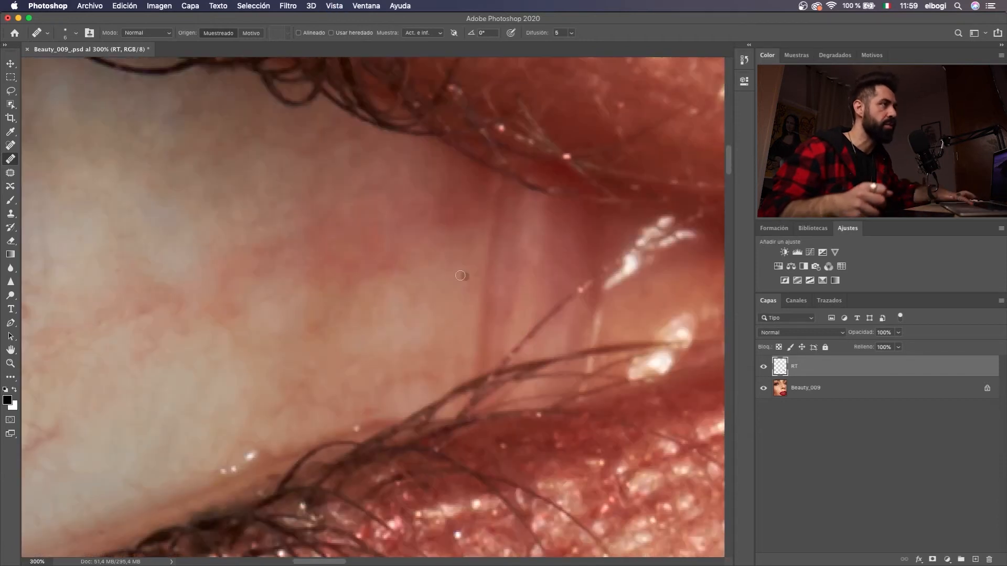
scroll(461, 283, "down", 2)
key("s")
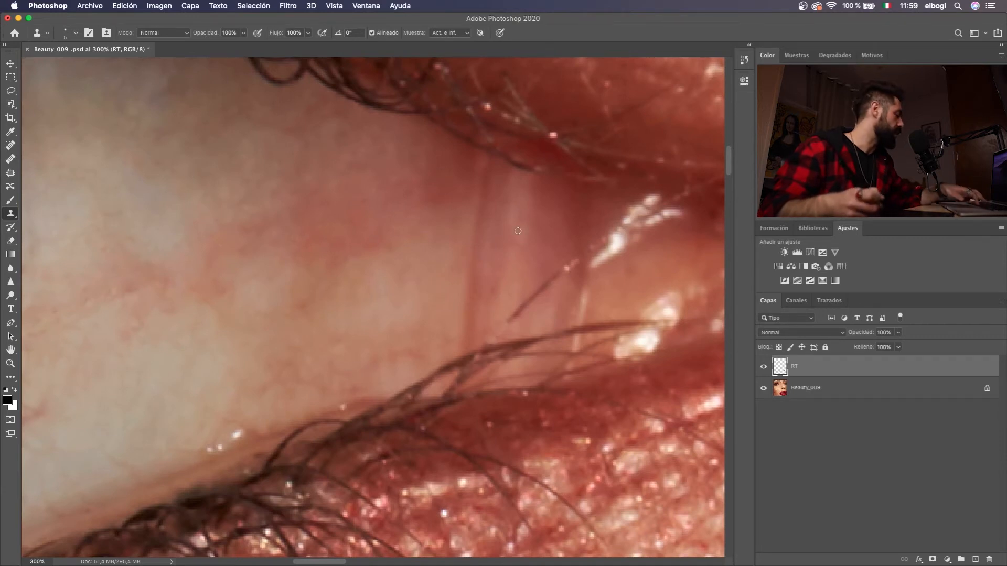
Heal the isolated rest of the stray lash across the pink inner corner, sampling from the adjacent tissue
key("j")
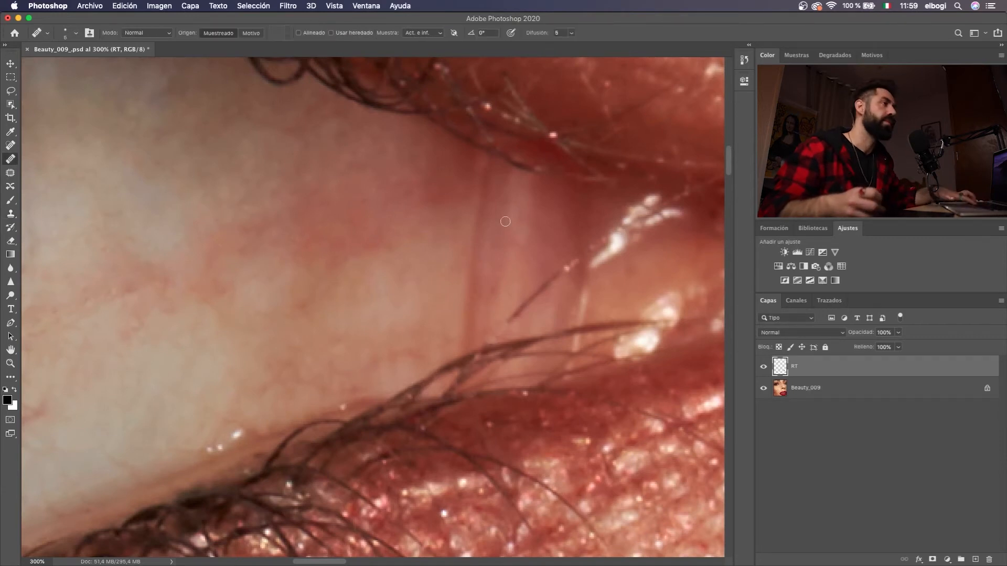
left_click_drag(511, 324, 578, 260)
left_click(507, 288, "alt")
mouse_move(543, 295)
left_mouse_down()
mouse_move(519, 313)
mouse_move(551, 284)
left_mouse_up()
left_click(486, 291, "alt")
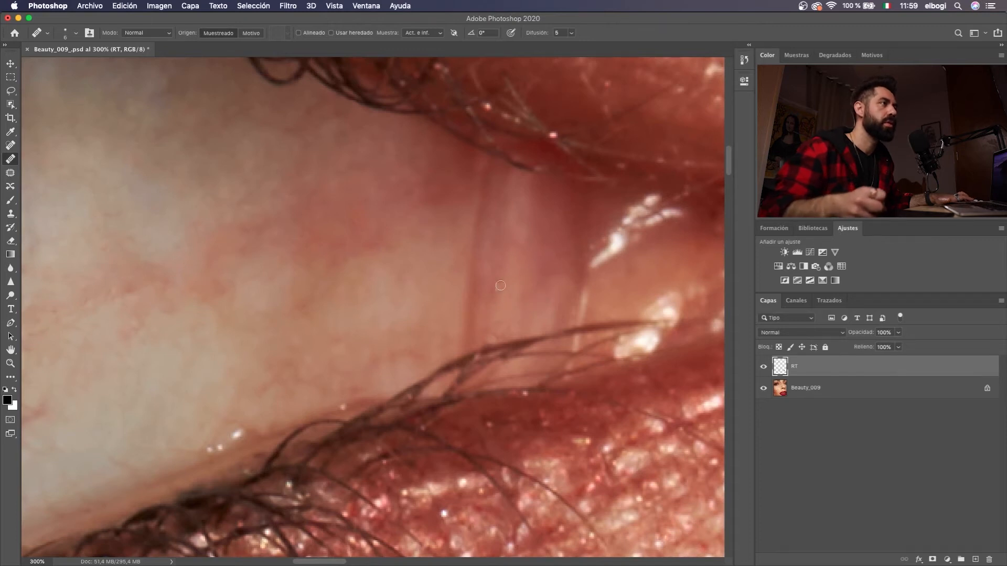
left_click(500, 278, "alt")
left_click_drag(490, 333, 510, 320)
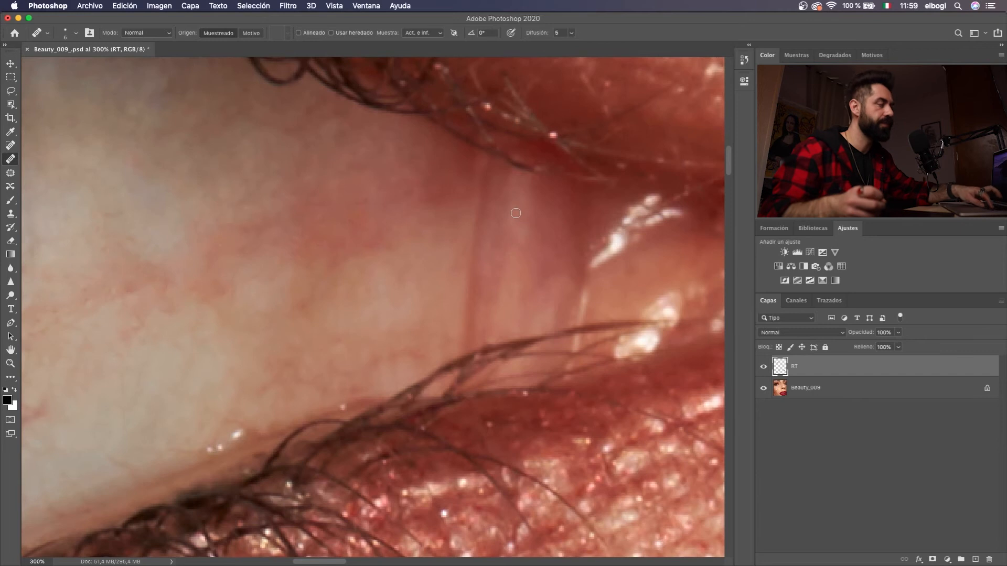
Hide the RT layer to compare the retouched eye with the original at 100% magnification
key("super+1")
left_click_drag(386, 322, 502, 339)
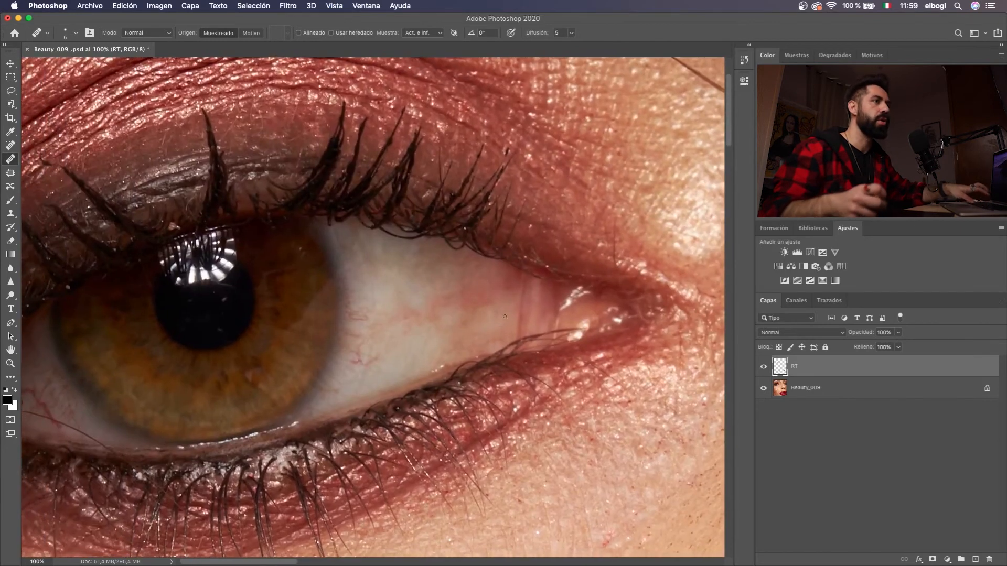
left_click(767, 370)
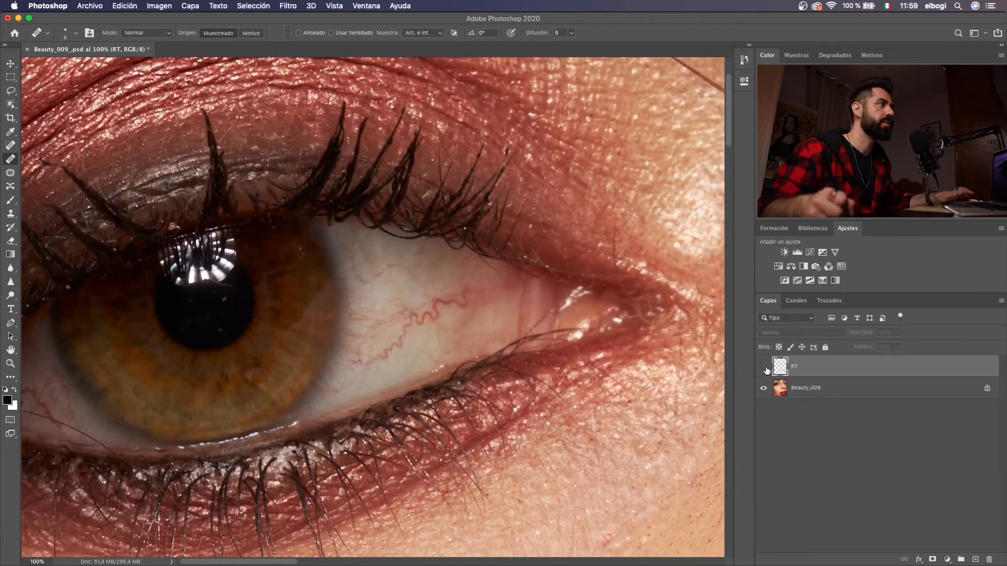
Show the RT layer again and toggle its visibility at reduced zoom to compare the retouched eye with the original
left_click(765, 369)
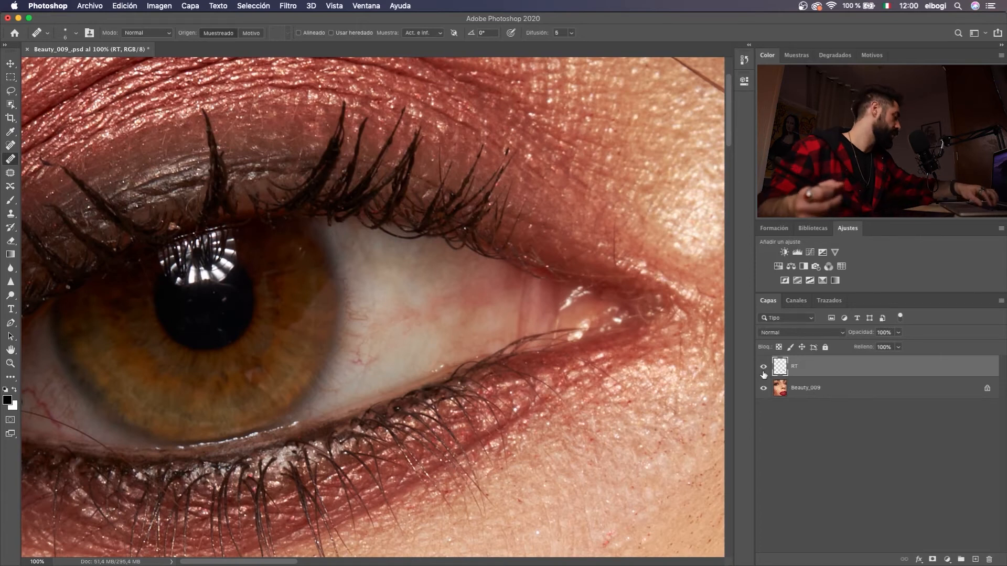
key("super+minus")
key("super+minus")
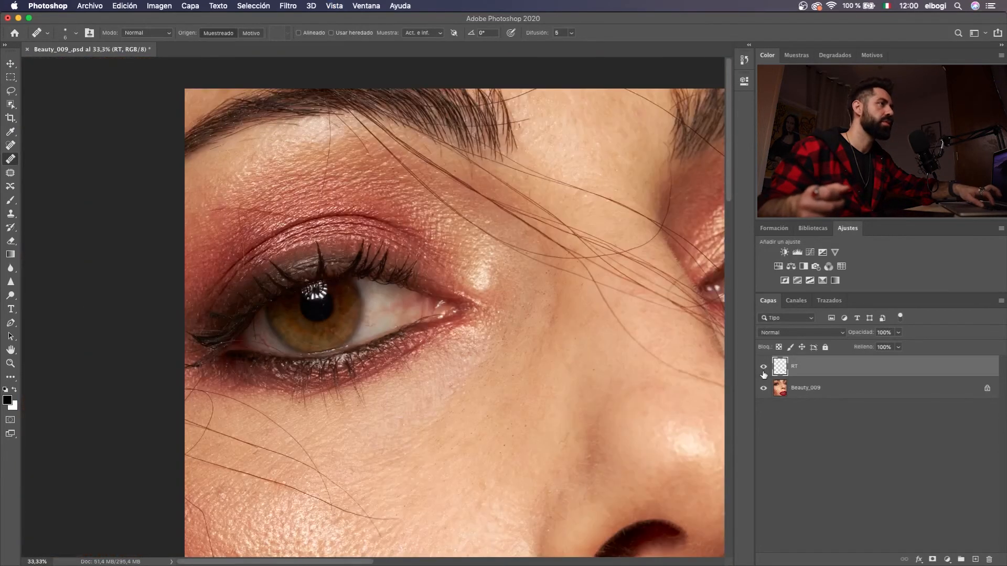
left_click(765, 369)
left_click(765, 370)
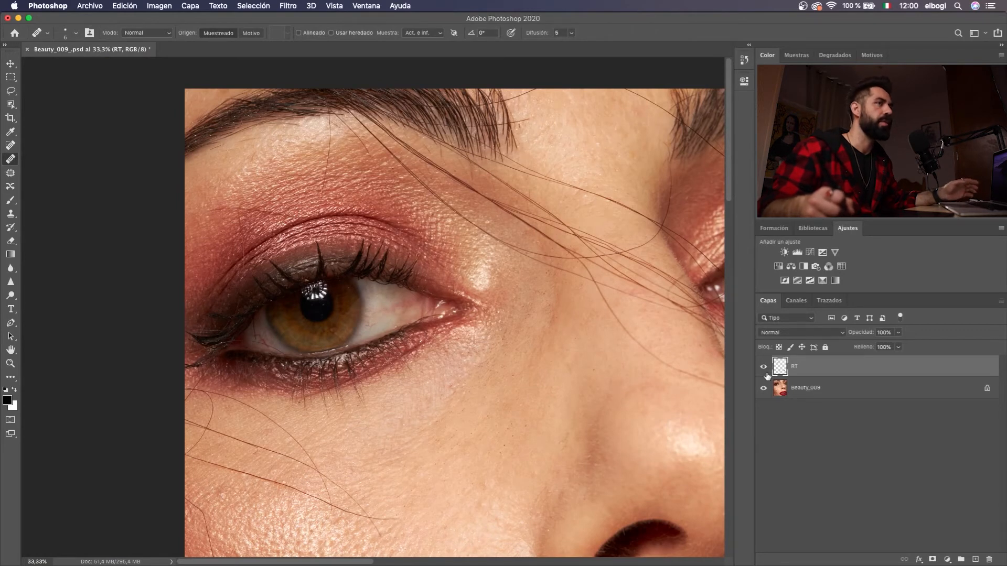
left_click(764, 371)
left_click(764, 370)
left_click(765, 370)
left_click(766, 371)
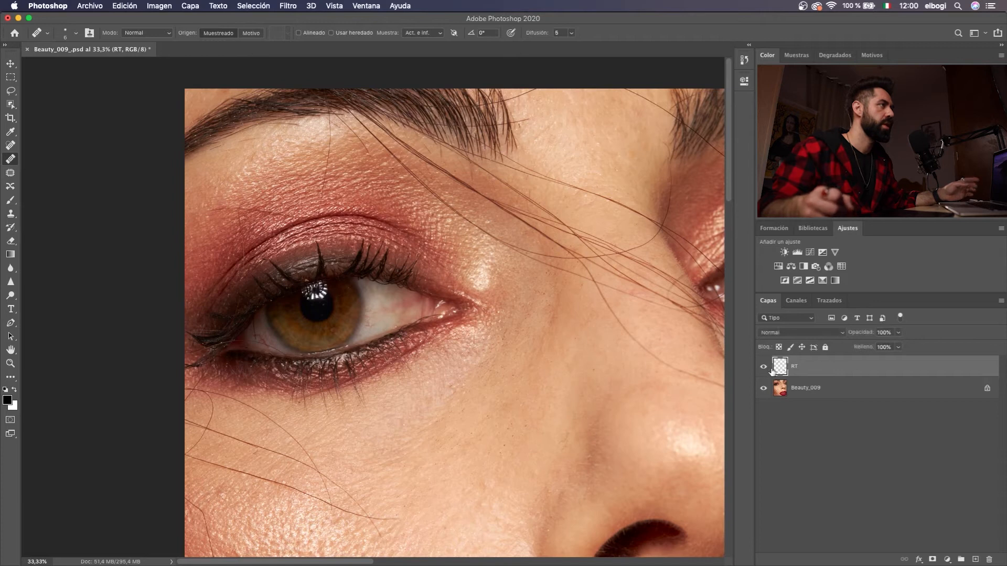
key("super+minus")
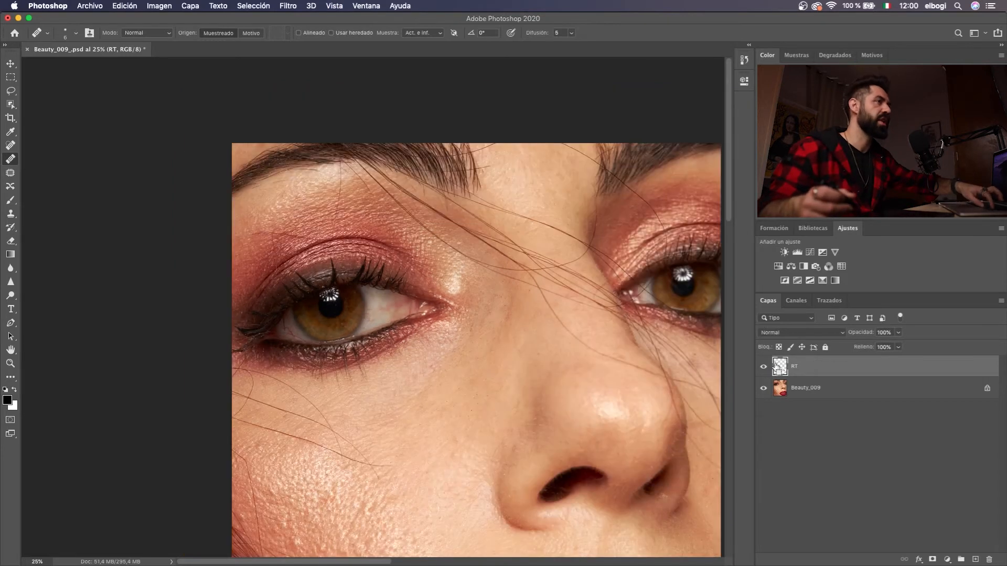
key("super+minus")
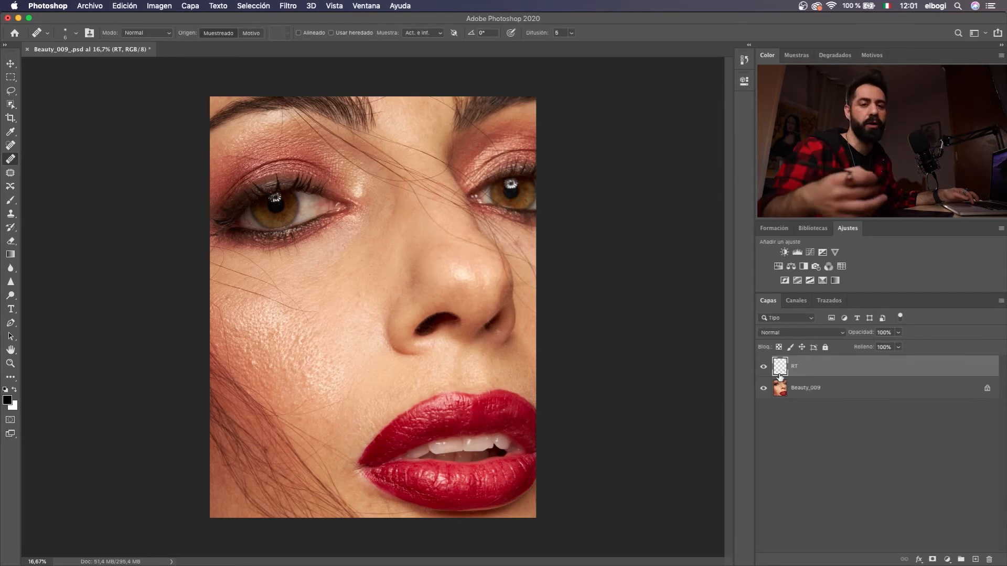
Heal the upper part of the dark stray lash on the white of the eye near the outer corner
key("super+plus")
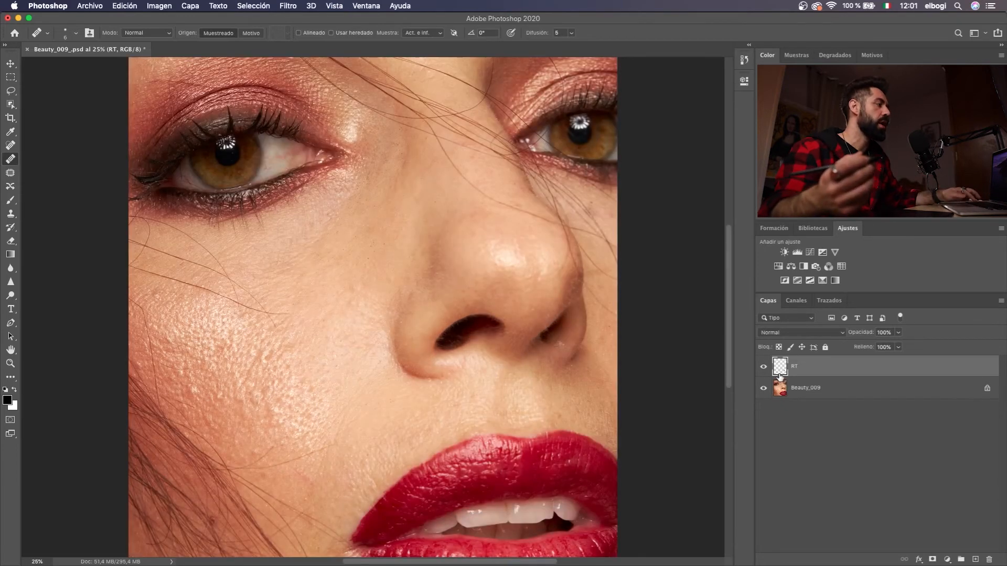
key("super+plus")
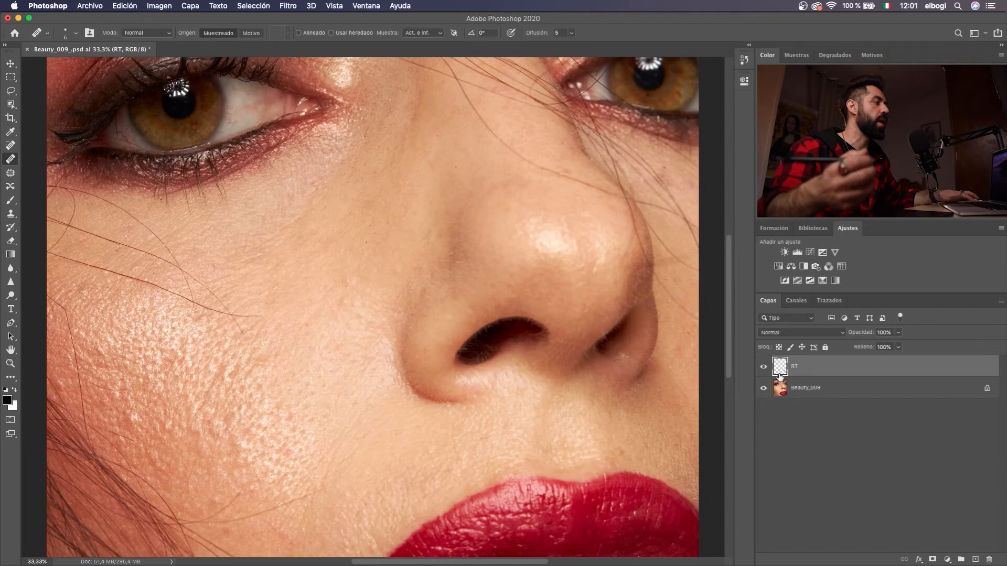
left_click_drag(411, 213, 471, 325)
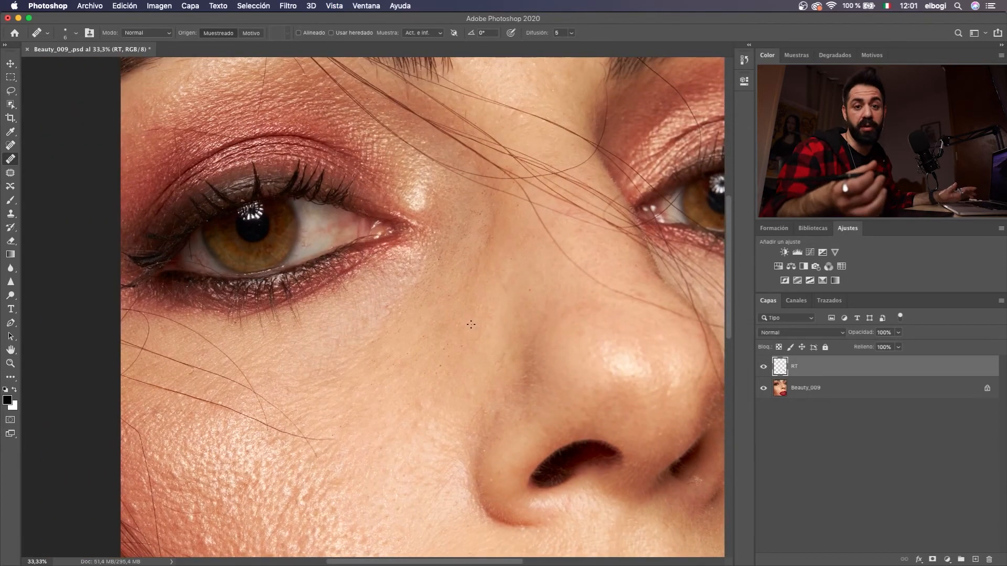
left_click_drag(451, 208, 576, 226)
key("super+plus")
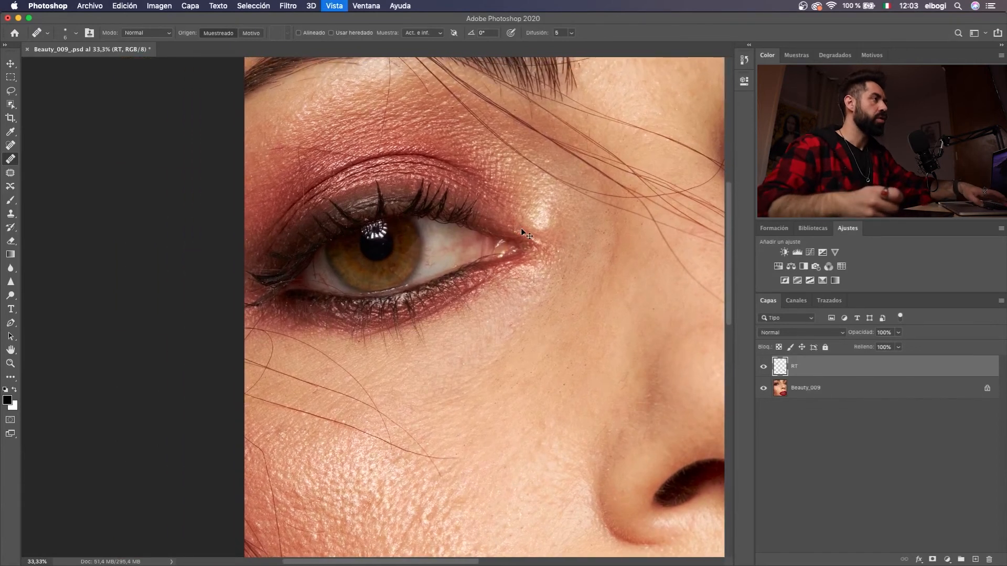
left_click_drag(421, 232, 459, 255)
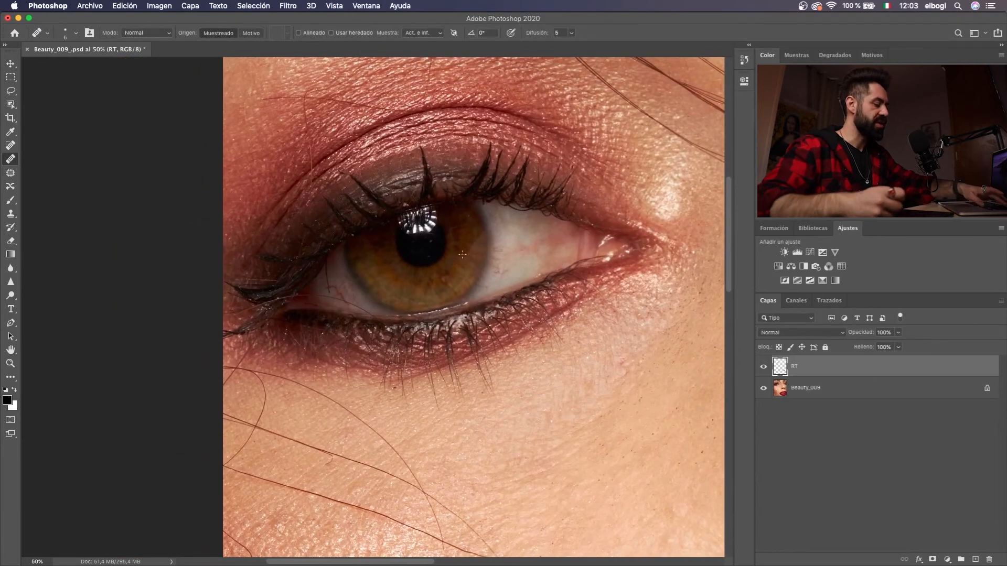
key("super+plus")
left_click_drag(389, 257, 423, 277)
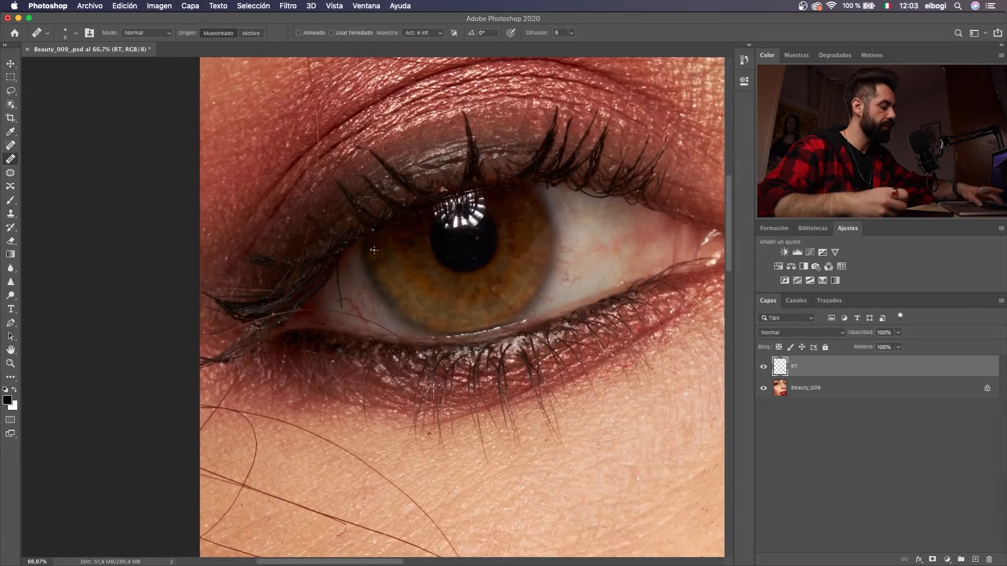
key("super+plus")
left_click_drag(352, 236, 387, 260)
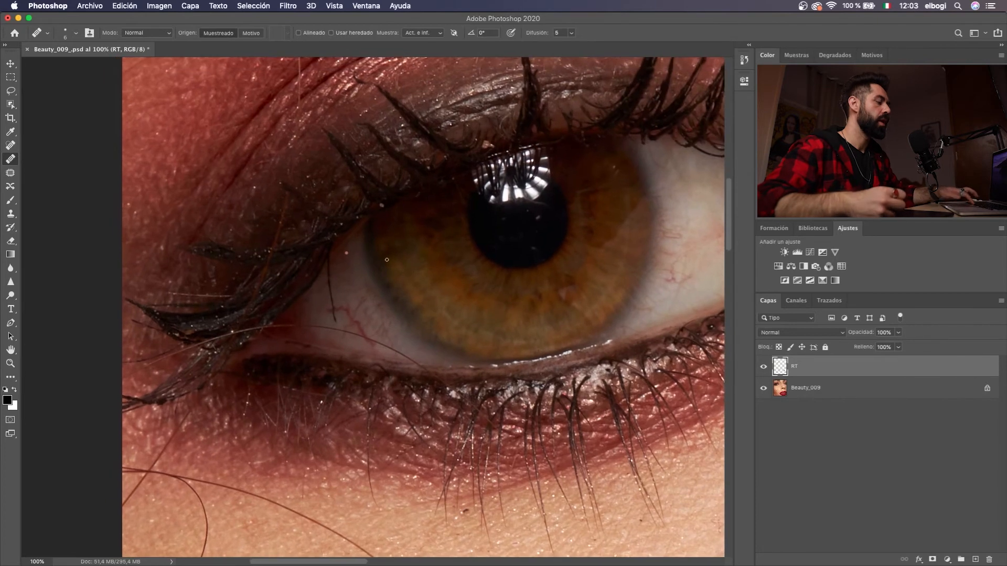
key("super+plus")
left_click_drag(337, 226, 387, 283)
key("s")
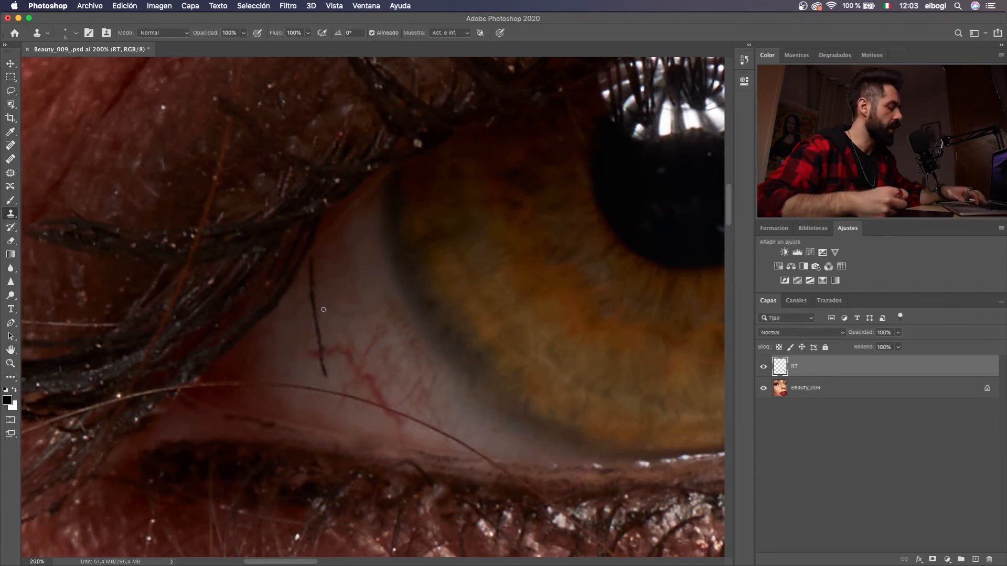
key("j")
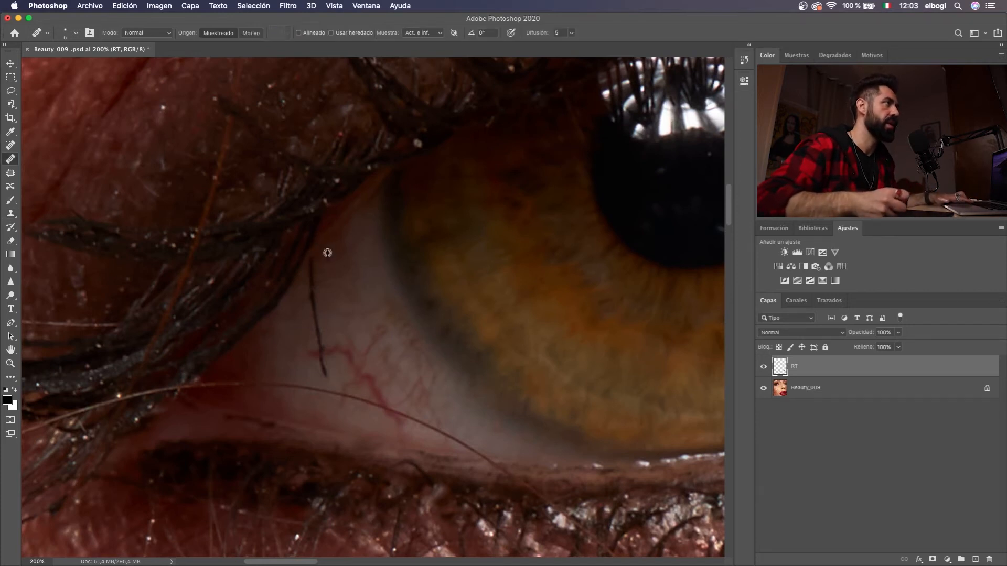
left_click_drag(310, 259, 315, 320)
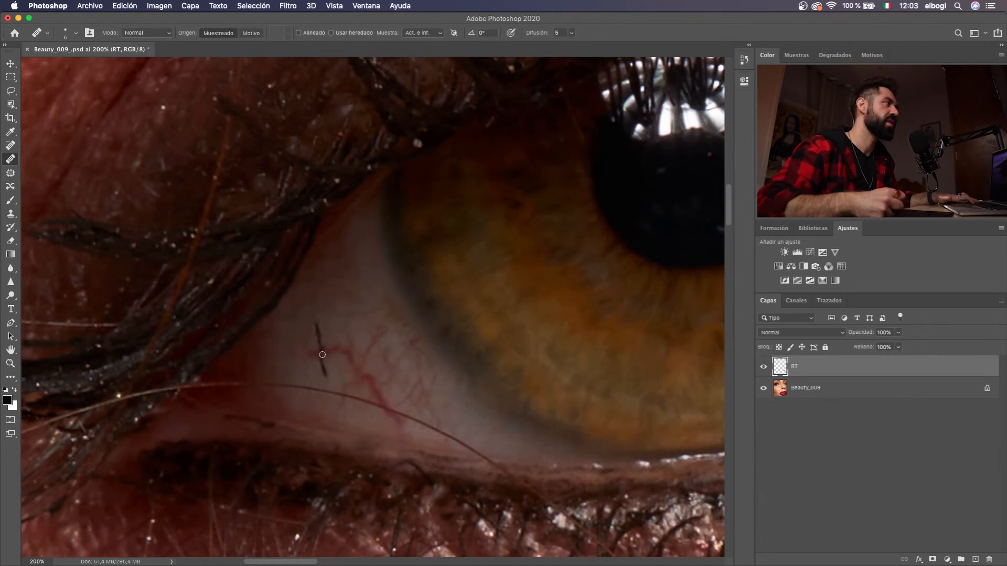
Heal the remaining lower pieces of the dark stray lash where it crosses the red vein
key("s")
left_click_drag(303, 358, 309, 354)
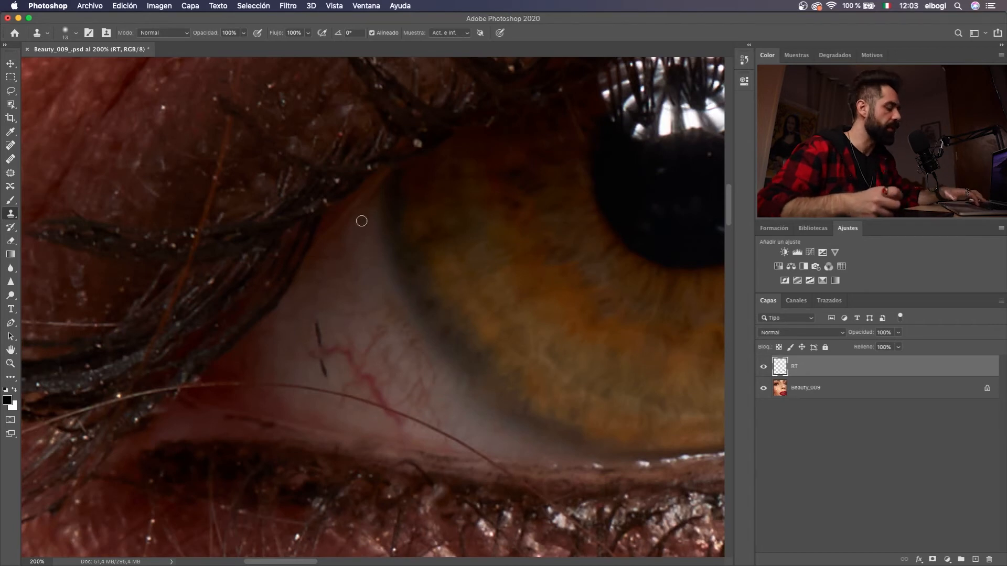
key("j")
left_click_drag(321, 341, 316, 326)
left_click(321, 319, "alt")
left_click(324, 371)
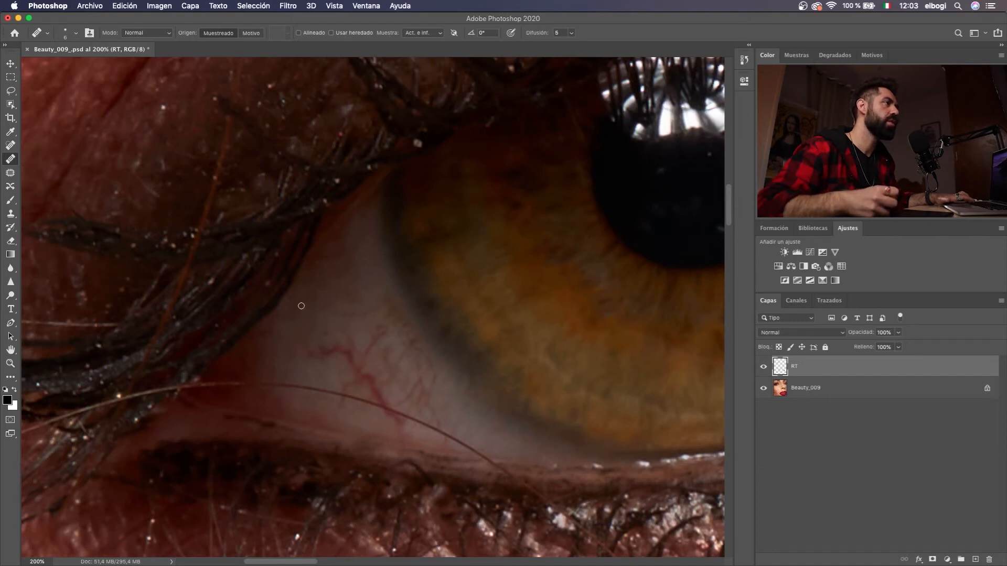
Enlarge the healing brush to 9 px and heal the red veins between the outer corner and the iris, sampling from clean white nearby
key("bracketright")
key("bracketright")
key("bracketright")
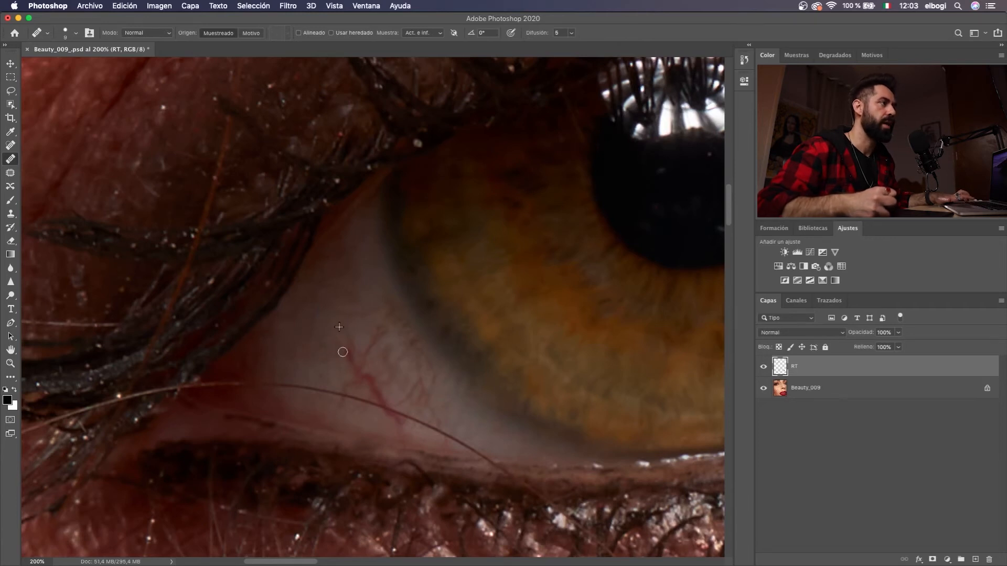
left_click(330, 309, "alt")
mouse_move(351, 353)
left_mouse_down()
mouse_move(351, 362)
mouse_move(355, 346)
mouse_move(359, 361)
mouse_move(380, 330)
left_mouse_up()
left_click(319, 353, "alt")
left_click(338, 343, "alt")
mouse_move(369, 383)
left_mouse_down()
mouse_move(361, 376)
mouse_move(377, 390)
mouse_move(348, 383)
mouse_move(393, 316)
left_mouse_up()
left_click(346, 316, "alt")
Clone away the parts of the long stray hair where it meets the outer-corner lashes and the lower lid rim
scroll(367, 309, "down", 5)
scroll(367, 309, "left", 2)
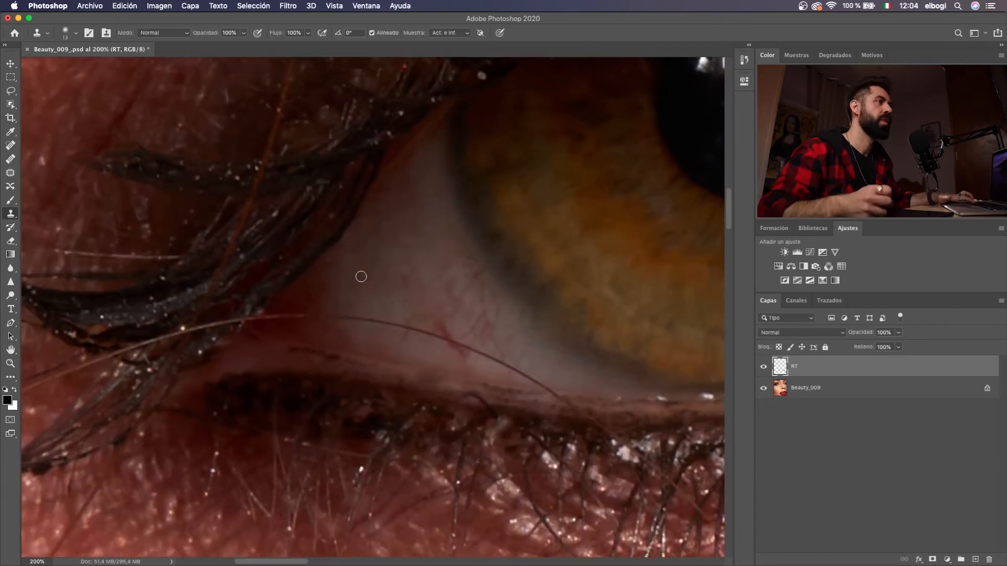
key("s")
left_click(257, 294, "alt")
left_click(240, 308)
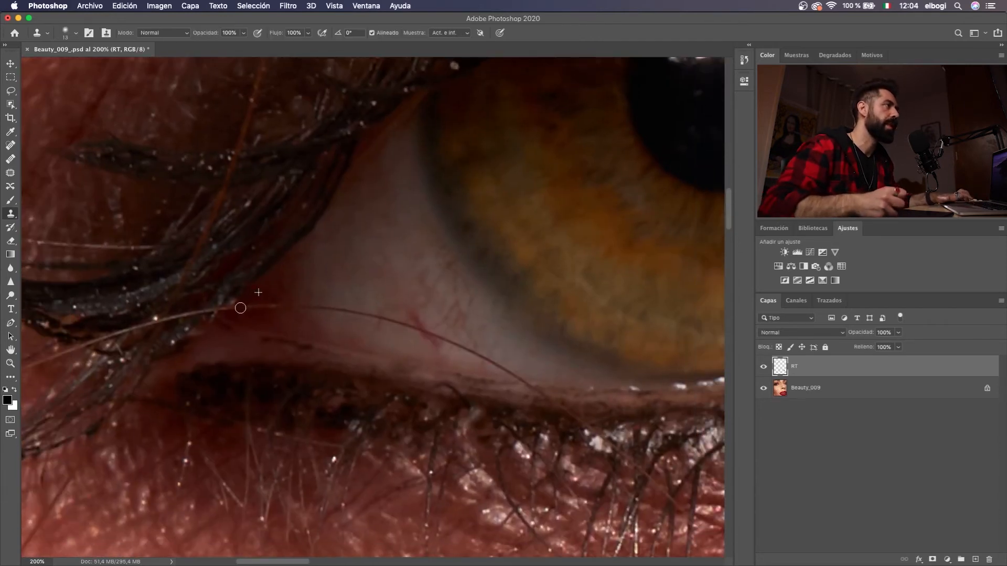
left_click_drag(241, 307, 255, 303)
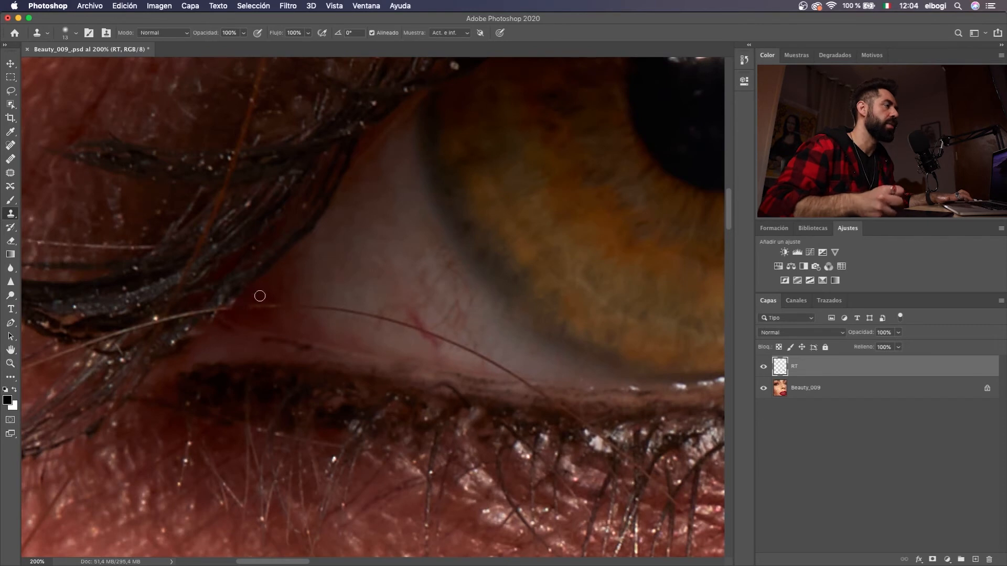
scroll(353, 307, "right", 4)
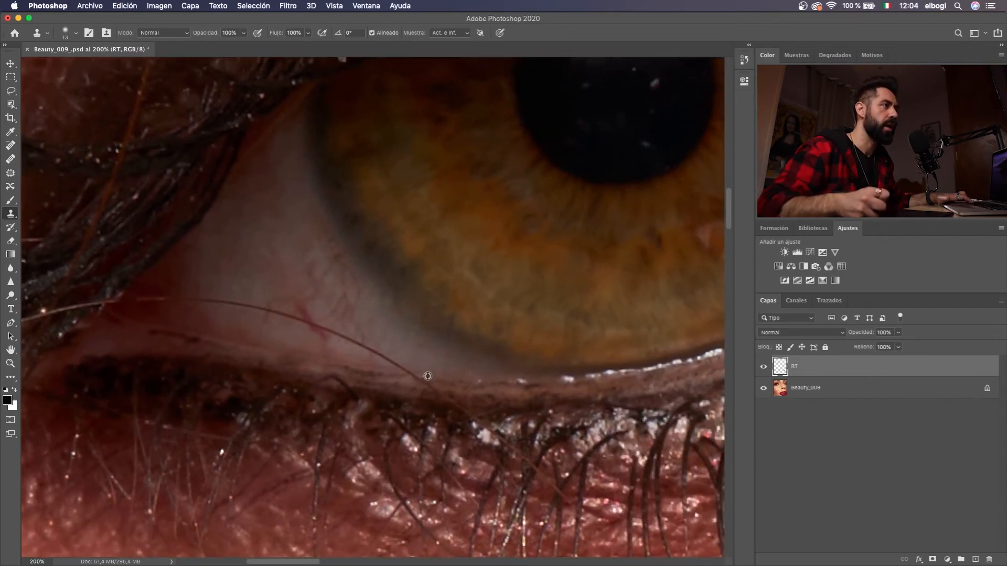
left_click_drag(407, 371, 415, 369)
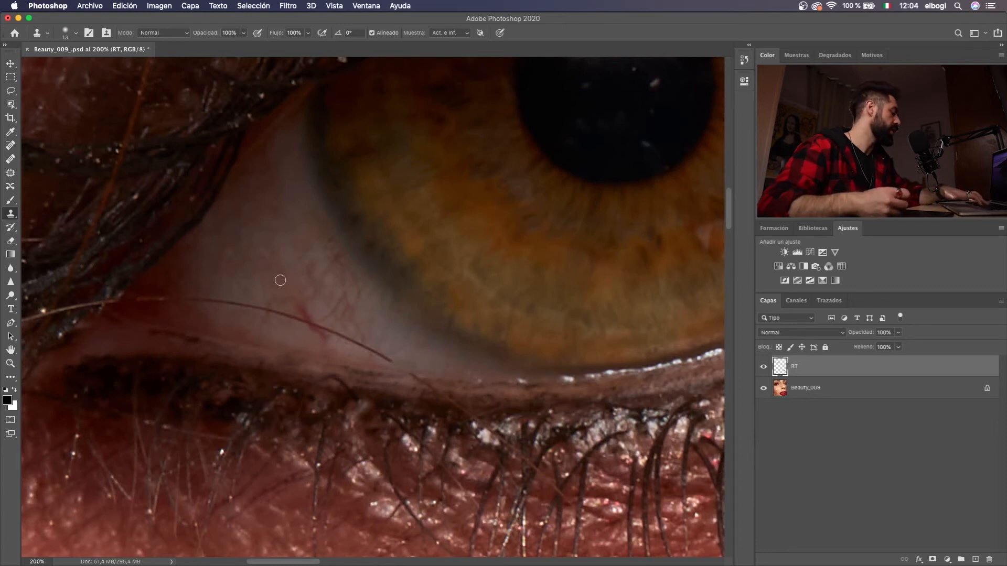
Heal the isolated rest of the stray hair across the white of the eye, sampling from the adjacent tissue
key("j")
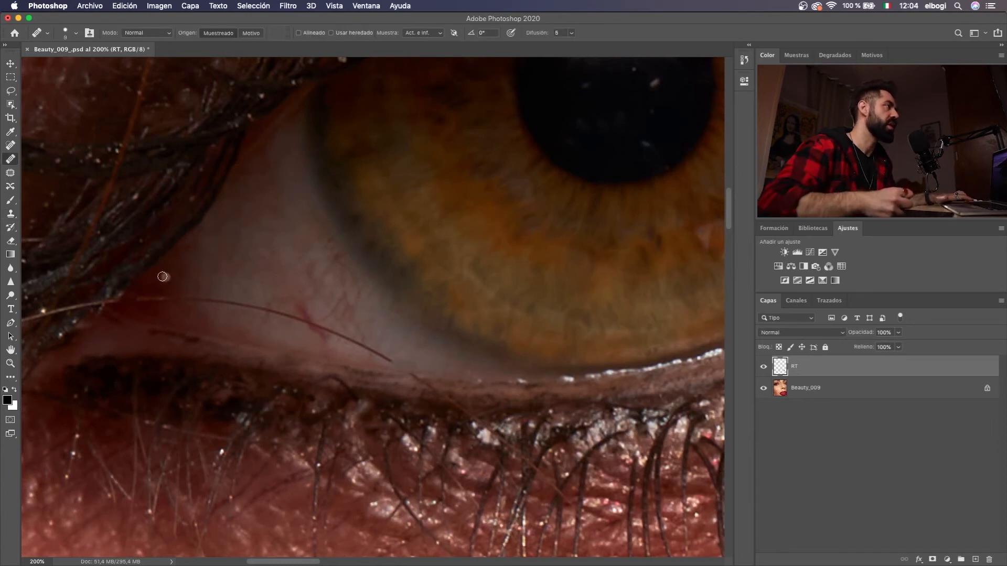
left_click(160, 280, "alt")
mouse_move(141, 303)
left_mouse_down()
mouse_move(244, 301)
mouse_move(223, 303)
mouse_move(394, 362)
left_mouse_up()
Clone away the part of the pale stray hair that crosses the lashes at the eye's outer corner
scroll(367, 273, "down", 3)
scroll(367, 273, "right", 3)
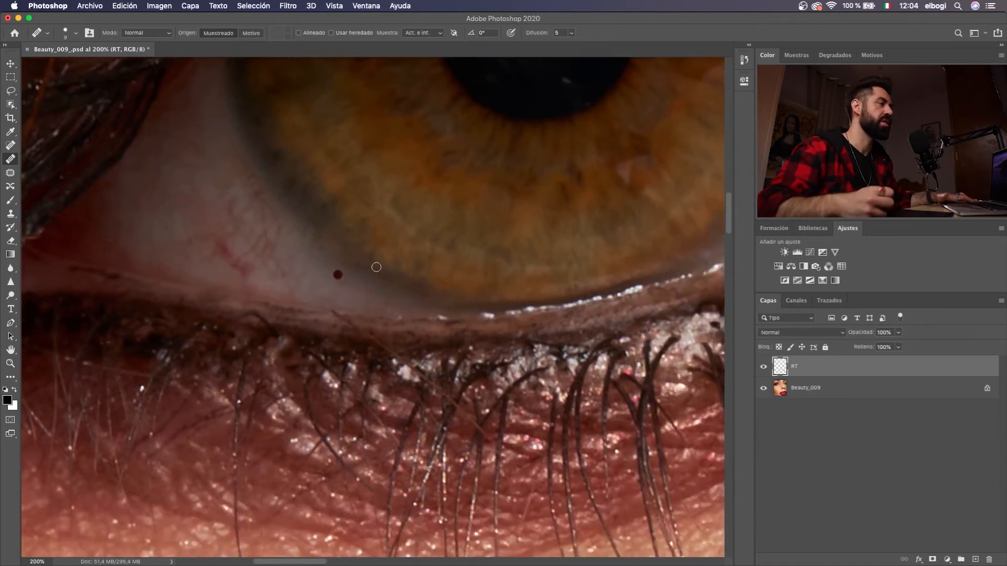
key("s")
scroll(325, 305, "down", 2)
scroll(325, 305, "right", 2)
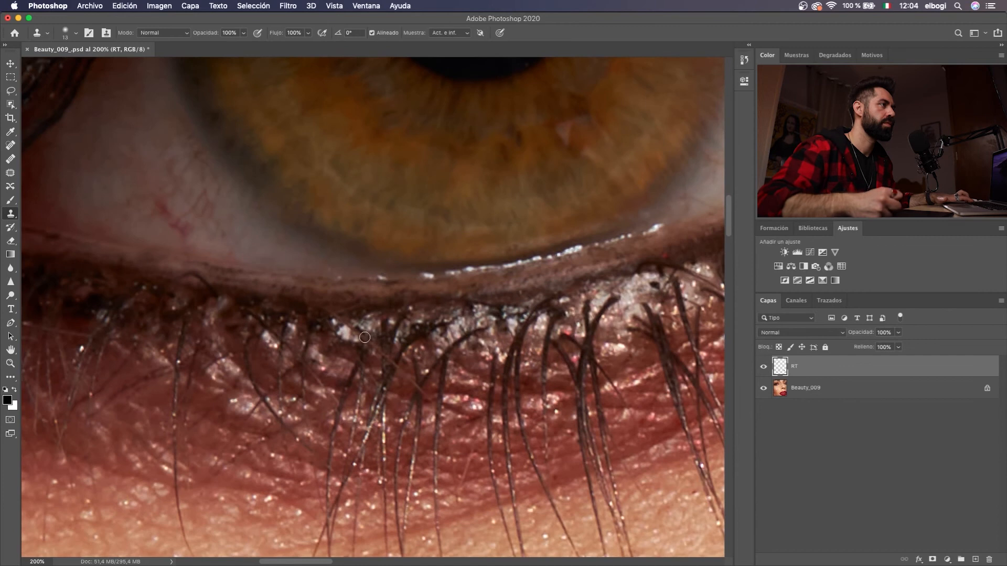
left_click_drag(226, 288, 321, 320)
left_click_drag(58, 243, 383, 326)
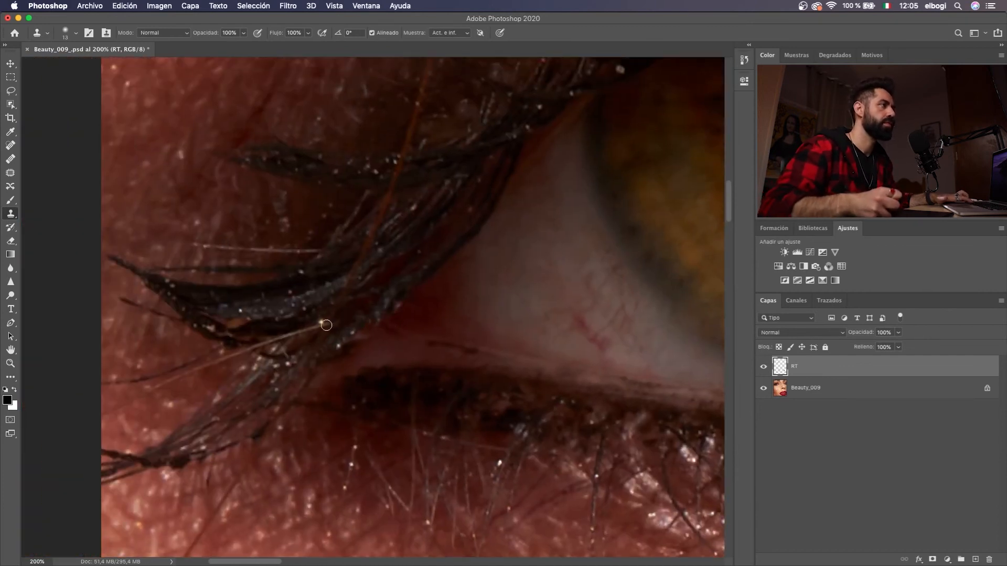
mouse_move(313, 330)
left_mouse_down()
mouse_move(263, 343)
mouse_move(282, 352)
left_mouse_up()
mouse_move(276, 337)
left_mouse_down()
mouse_move(383, 297)
mouse_move(313, 341)
left_mouse_up()
Toggle the RT layer's visibility to compare the cleaned outer eye with the original, then check the whole portrait
key("super+minus")
key("super+minus")
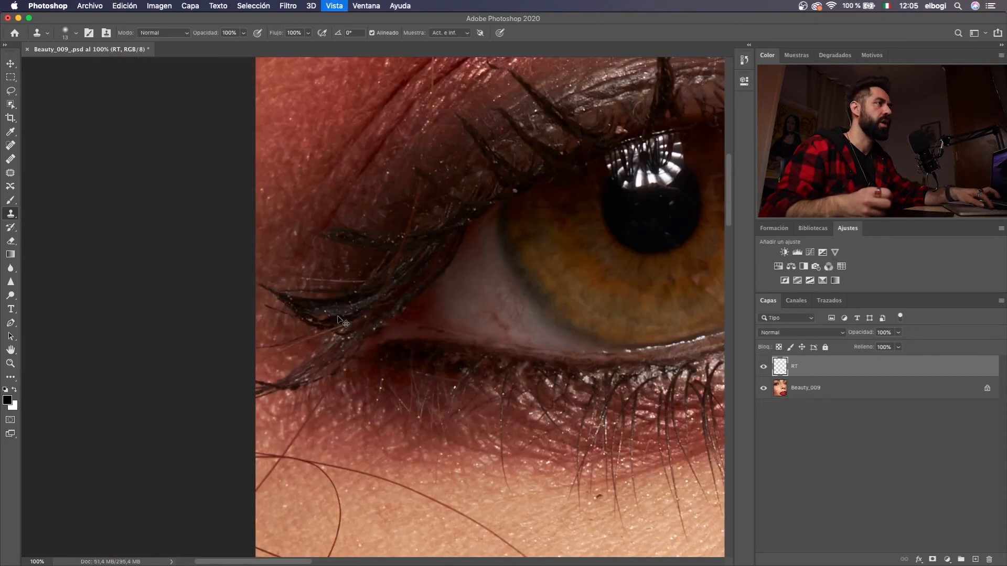
left_click_drag(460, 284, 361, 273)
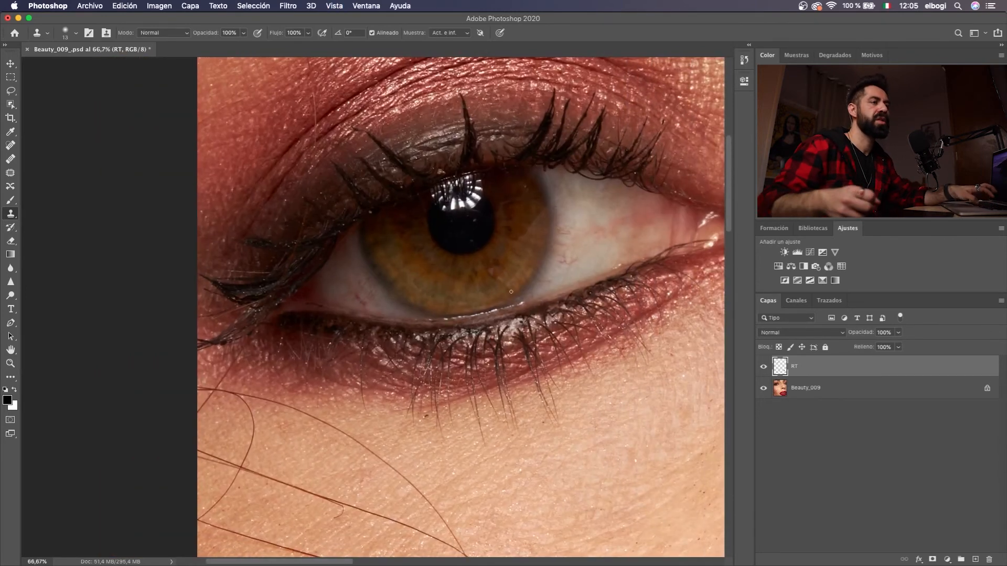
left_click(764, 368)
left_click(765, 369)
left_click(764, 368)
left_click(765, 368)
key("super+minus")
key("super+minus")
key("super+minus")
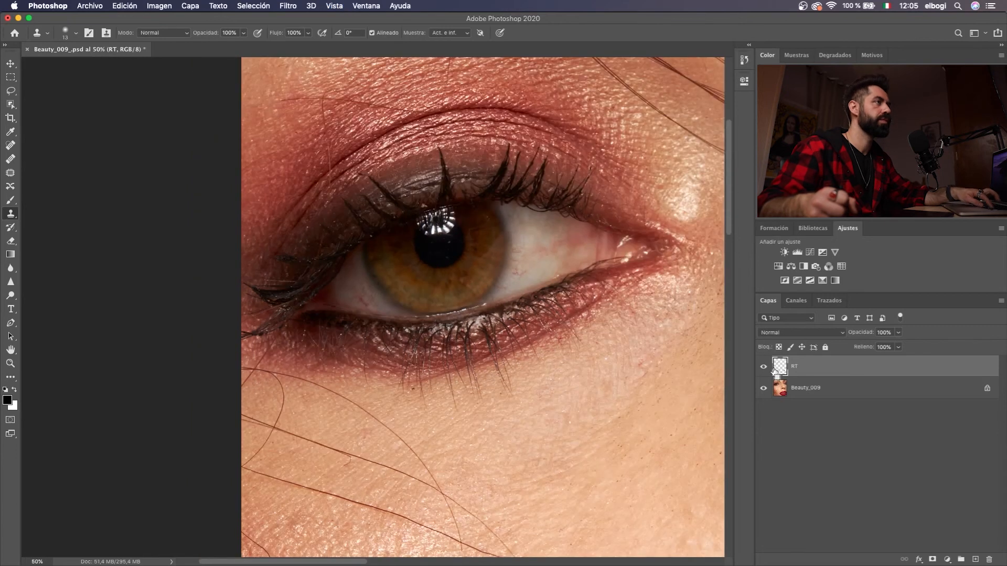
key("super+minus")
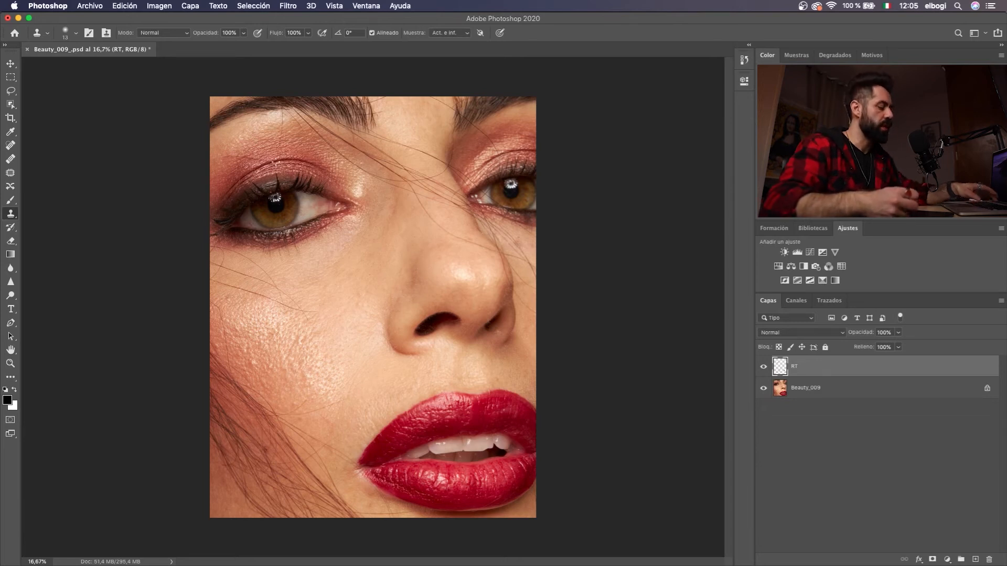
Clone away the part of the vertical stray hair where it meets the lower edge of the eyebrow
key("super+plus")
key("super+plus")
key("super+plus")
scroll(346, 305, "up", 15)
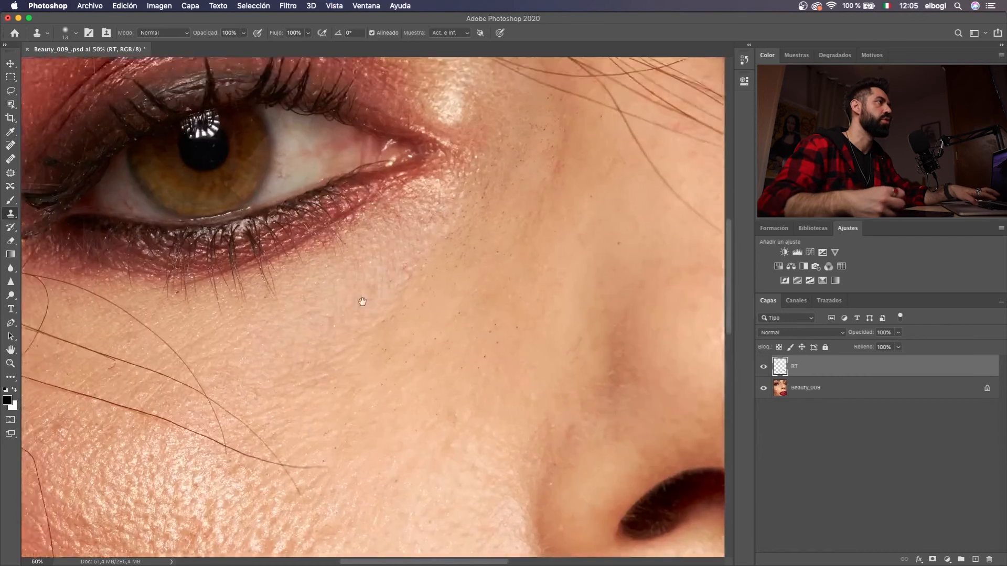
key("super+plus")
key("super+plus")
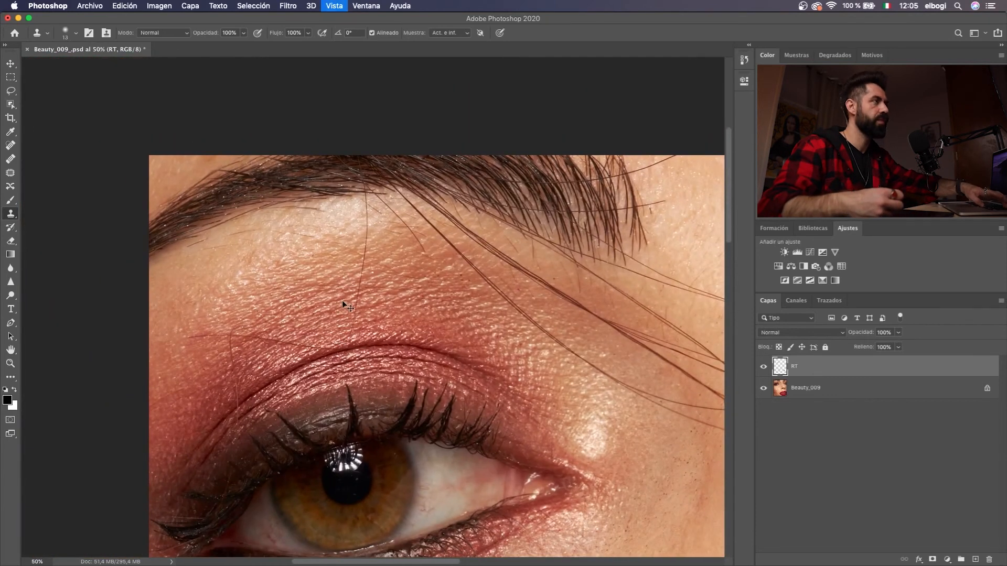
scroll(386, 291, "up", 5)
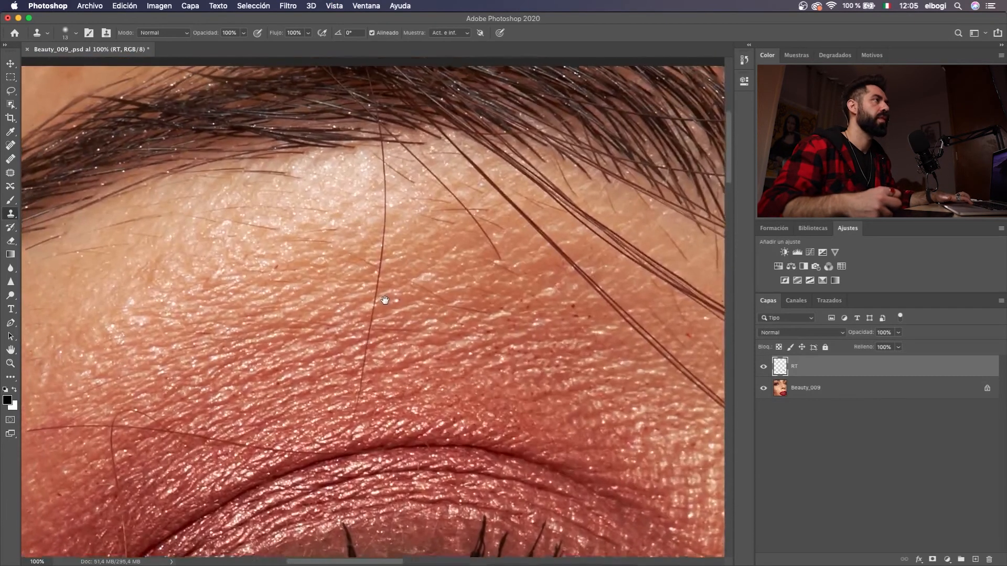
key("super+plus")
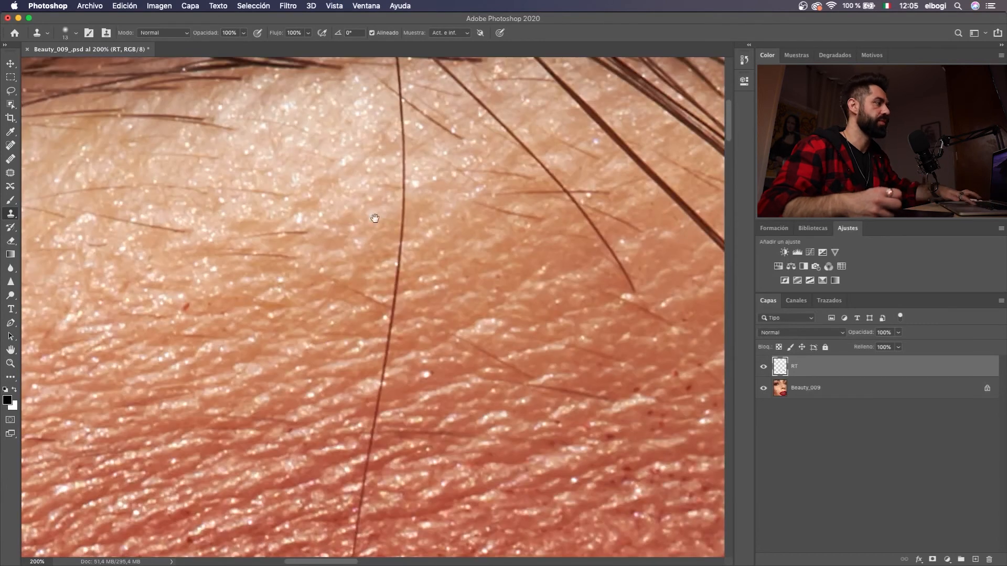
scroll(373, 219, "up", 3)
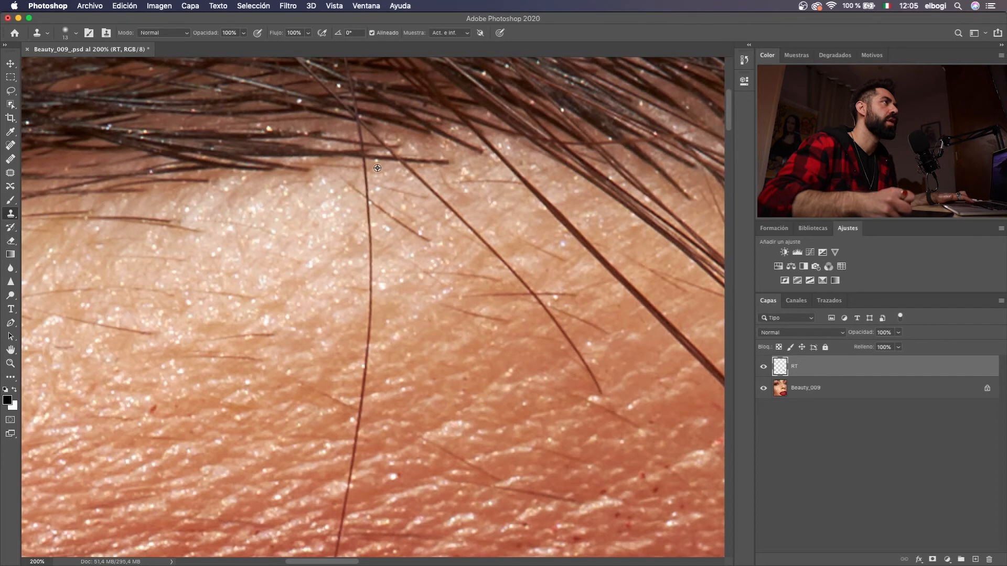
left_click_drag(365, 168, 366, 165)
left_click_drag(388, 315, 389, 310)
scroll(389, 311, "down", 10)
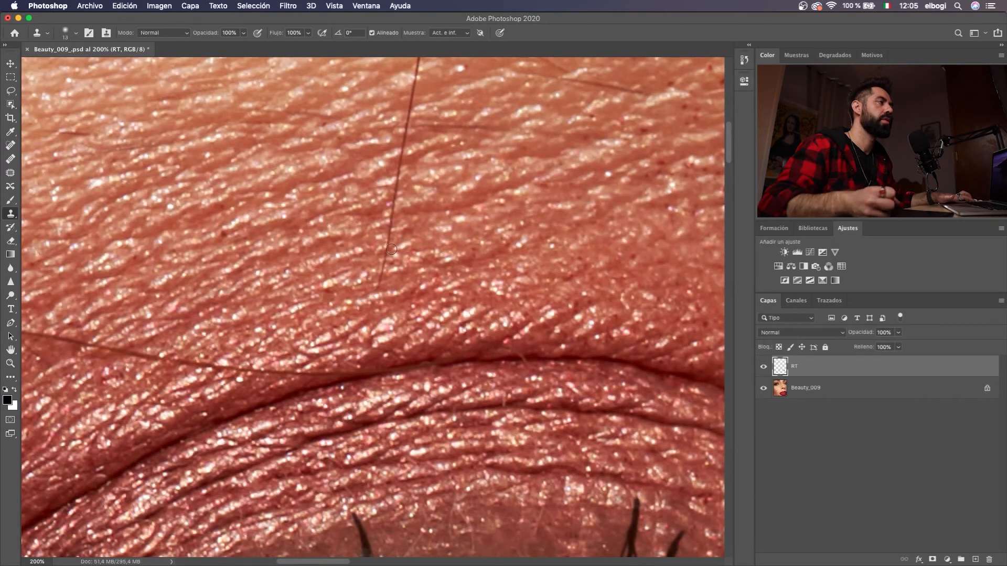
scroll(387, 264, "down", 3)
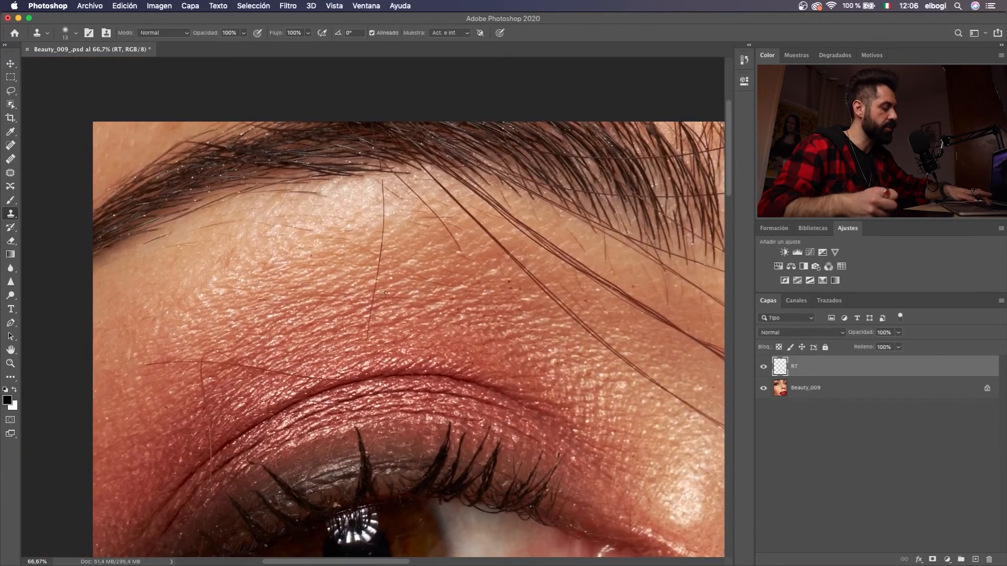
Heal the isolated vertical stray hair running down the skin between the eyebrow and the eyelid crease
key("j")
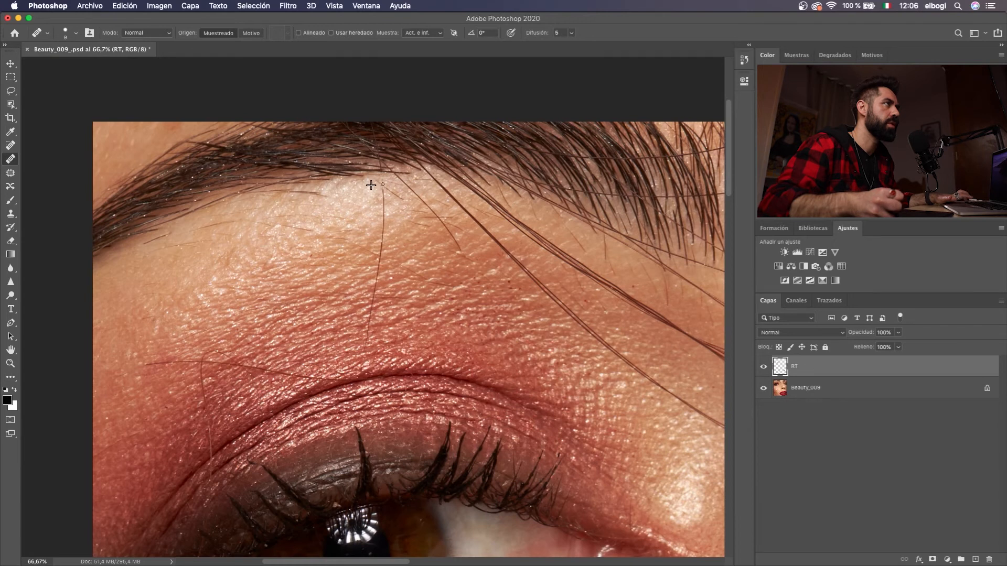
left_click_drag(383, 203, 367, 333)
left_click_drag(382, 180, 340, 251, "space")
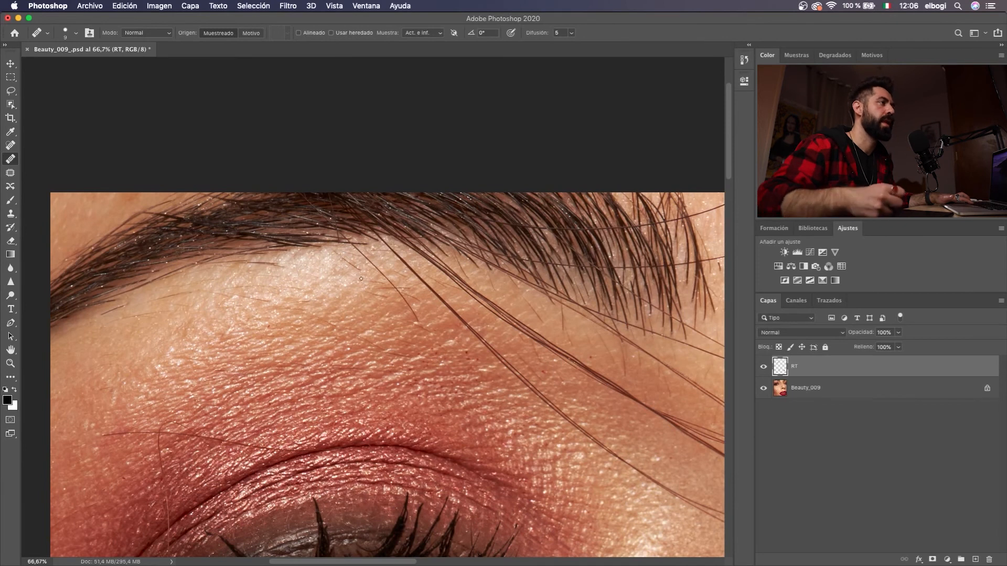
scroll(366, 244, "left", 2)
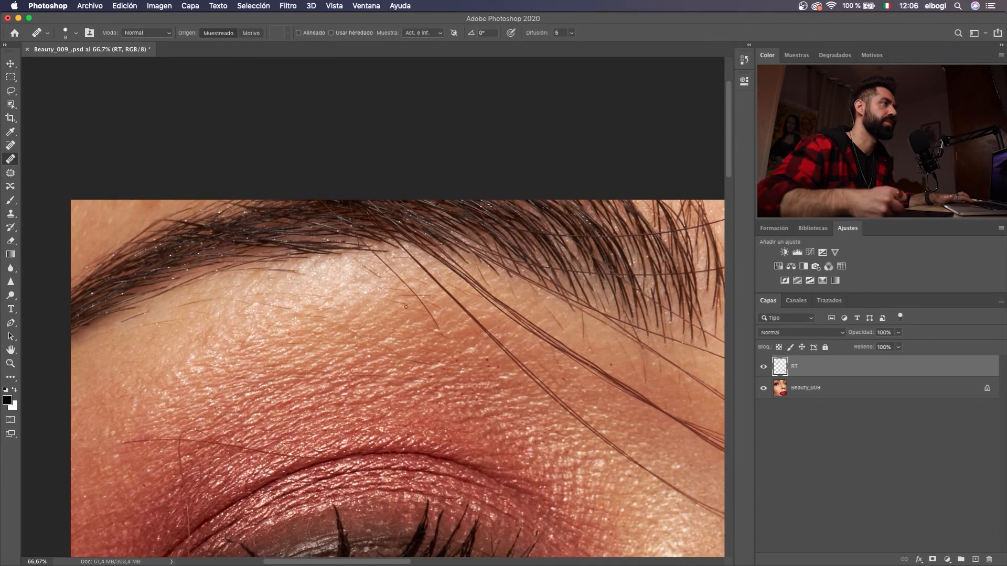
Clone away the end of the long horizontal stray hair where it merges into the upper eyelid crease
scroll(399, 307, "left", 5)
scroll(433, 285, "down", 3)
scroll(433, 284, "right", 2)
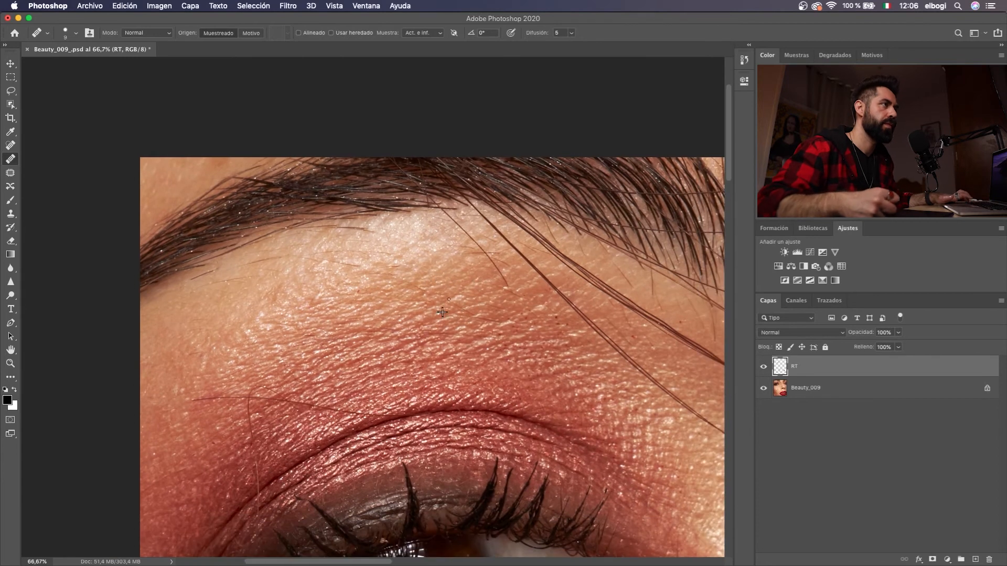
scroll(449, 299, "left", 2)
scroll(477, 276, "up", 1)
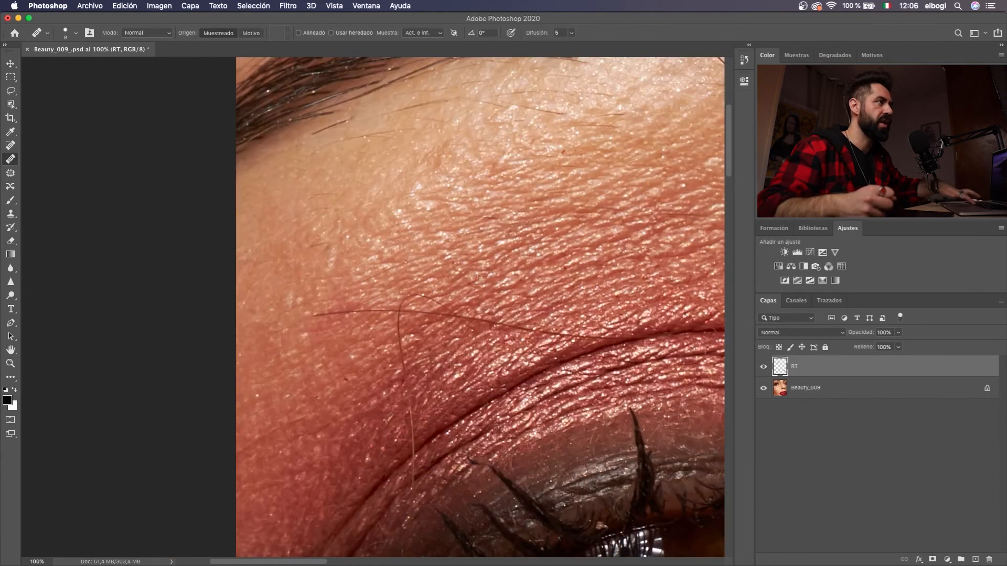
scroll(456, 257, "down", 2)
scroll(434, 236, "right", 3)
key("s")
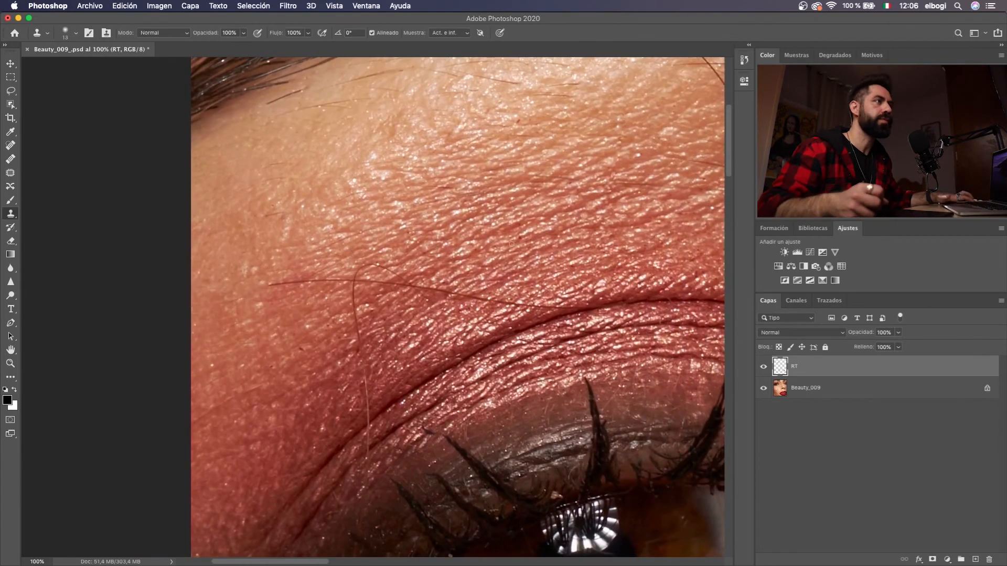
left_click(586, 302, "alt")
left_click(572, 308)
left_click_drag(581, 305, 576, 306)
Clone away the point where the curved hair crosses the horizontal hair on the outer upper eyelid
scroll(445, 315, "left", 3)
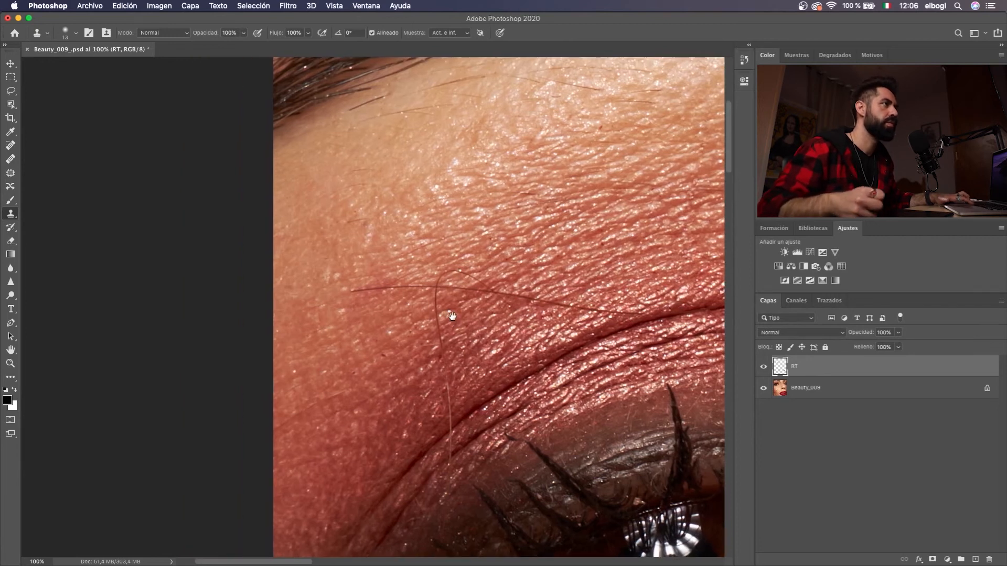
left_click(431, 284, "alt")
left_click_drag(437, 288, 435, 295)
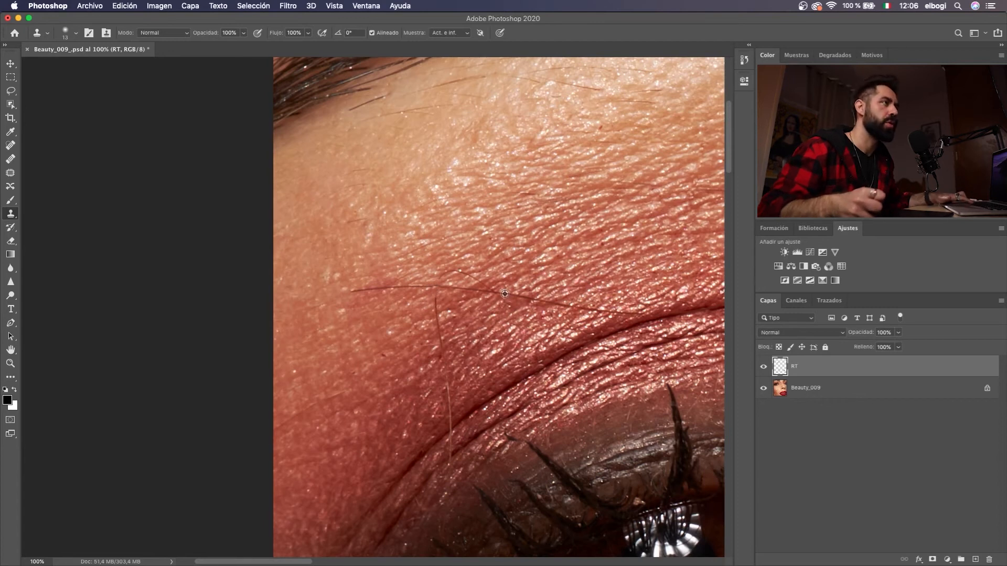
left_click_drag(494, 292, 510, 306)
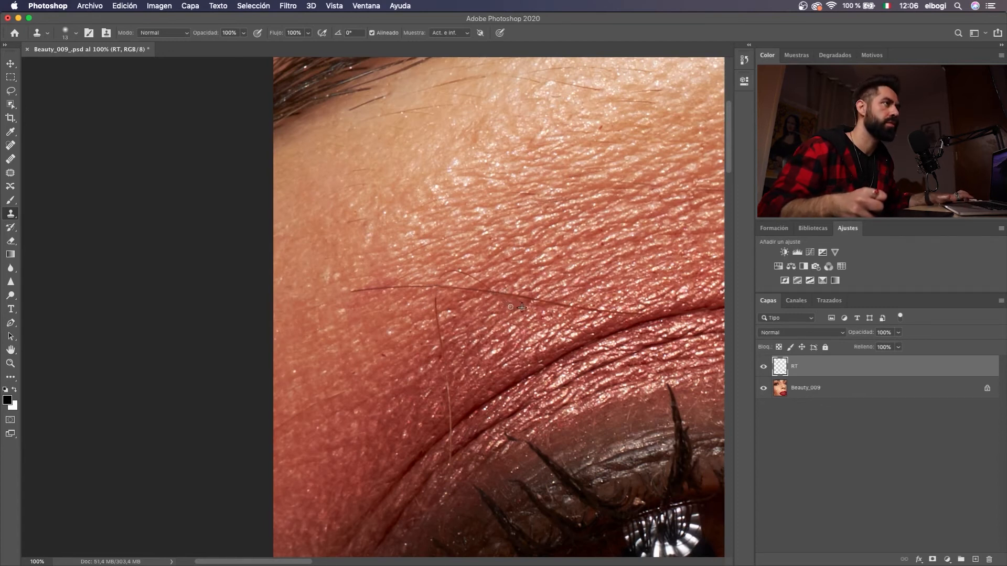
Heal the separated curved hair on the outer eyelid, from its upper loop down towards the crease
key("j")
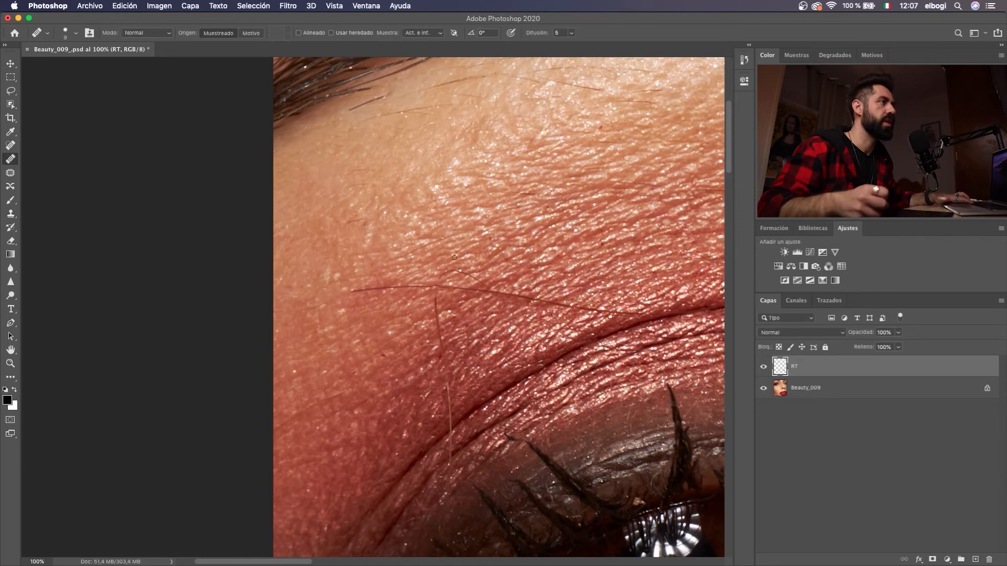
left_click(461, 259, "alt")
mouse_move(440, 276)
left_mouse_down()
mouse_move(489, 287)
mouse_move(461, 254)
mouse_move(488, 251)
left_mouse_up()
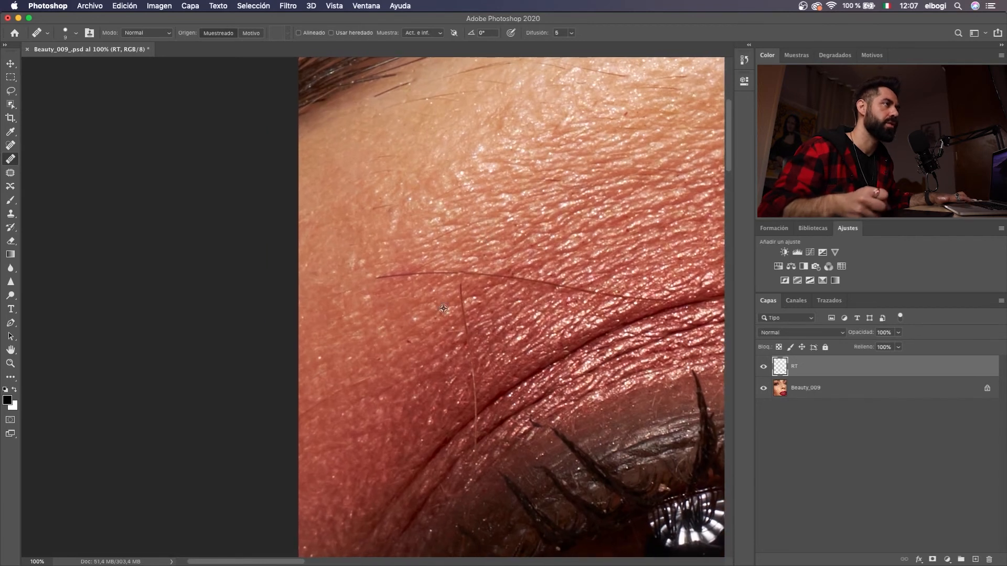
left_click_drag(460, 285, 476, 430)
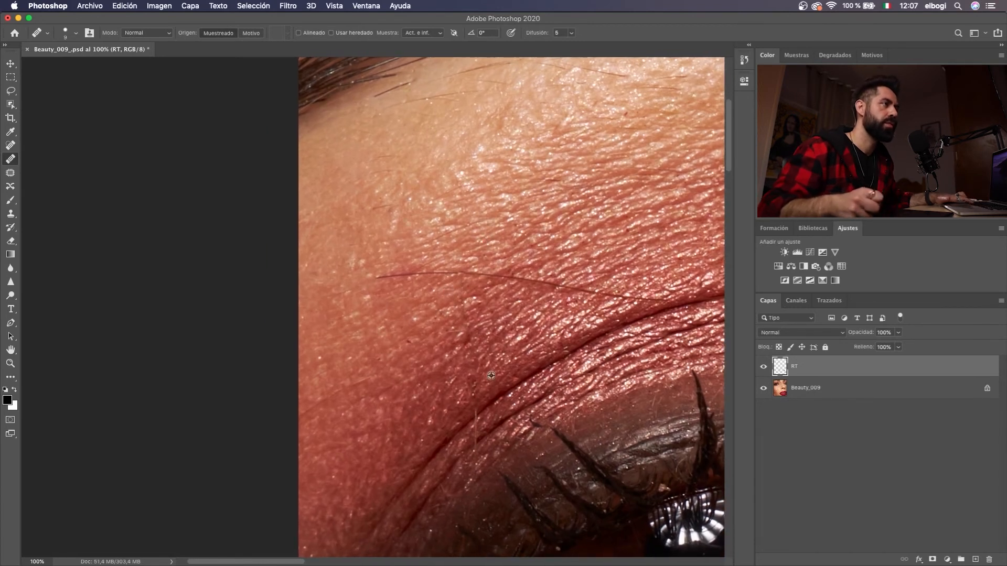
scroll(462, 352, "down", 5)
Heal the outer part of the horizontal hair on the upper eyelid and undo the last healing stroke
scroll(436, 356, "up", 6)
mouse_move(311, 295)
left_mouse_down()
mouse_move(420, 296)
mouse_move(362, 268)
mouse_move(482, 286)
left_mouse_up()
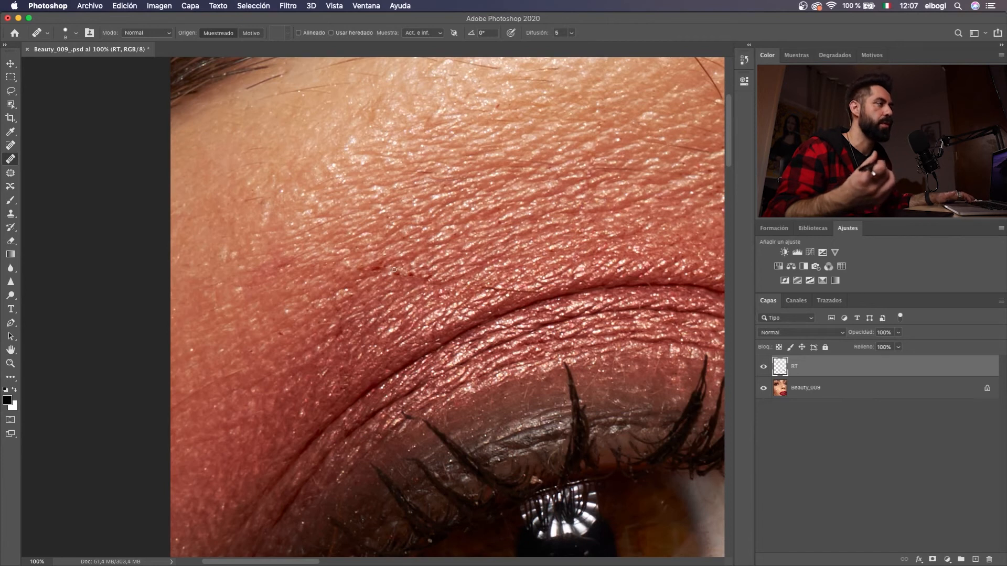
key("super+z")
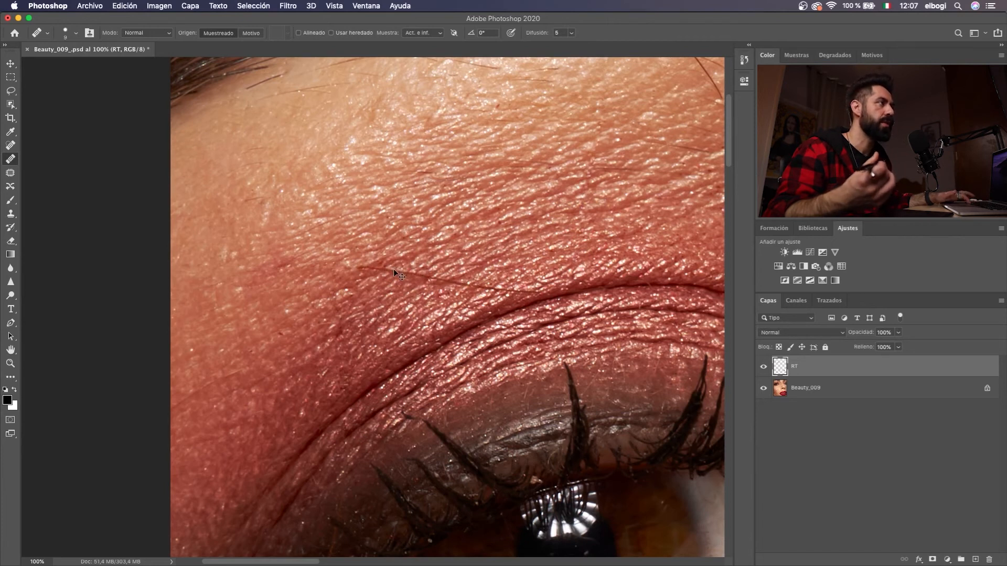
Retry healing the exposed end of the horizontal hair, undoing the first stroke and resampling from the adjacent skin
key("super+plus")
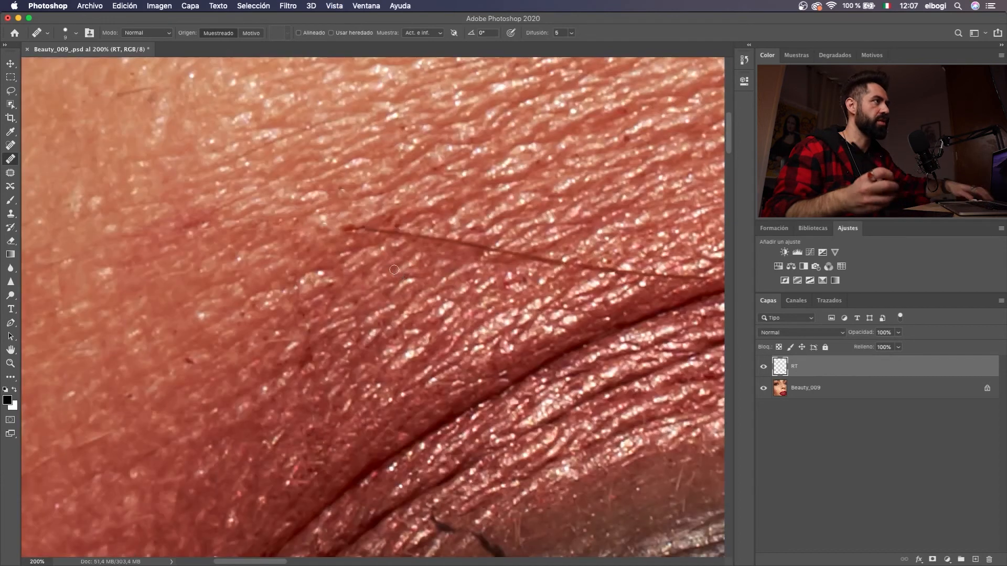
scroll(394, 270, "up", 2)
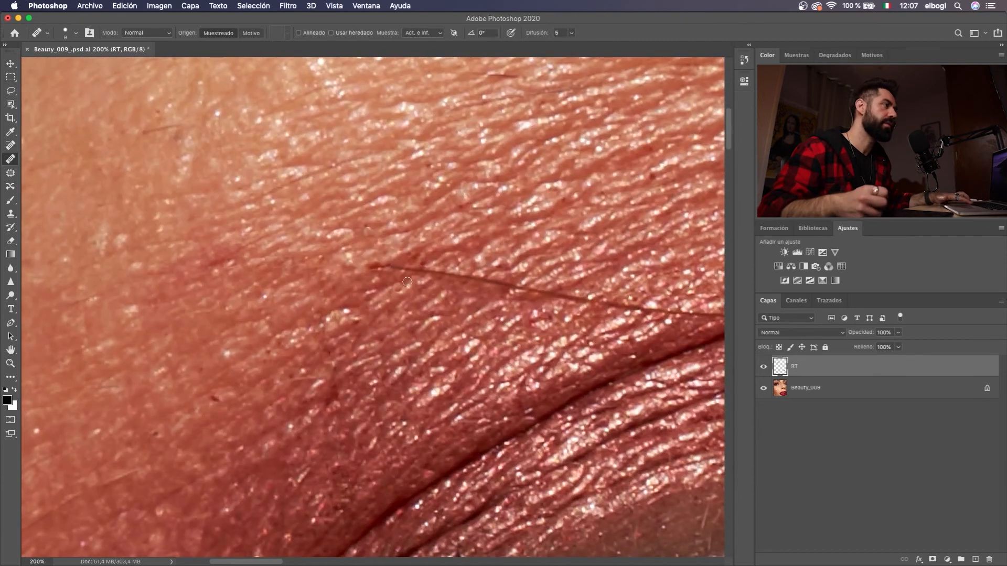
mouse_move(421, 264)
left_mouse_down()
mouse_move(377, 266)
mouse_move(418, 273)
mouse_move(385, 267)
mouse_move(399, 269)
left_mouse_up()
key("super+z")
left_click(357, 279, "alt")
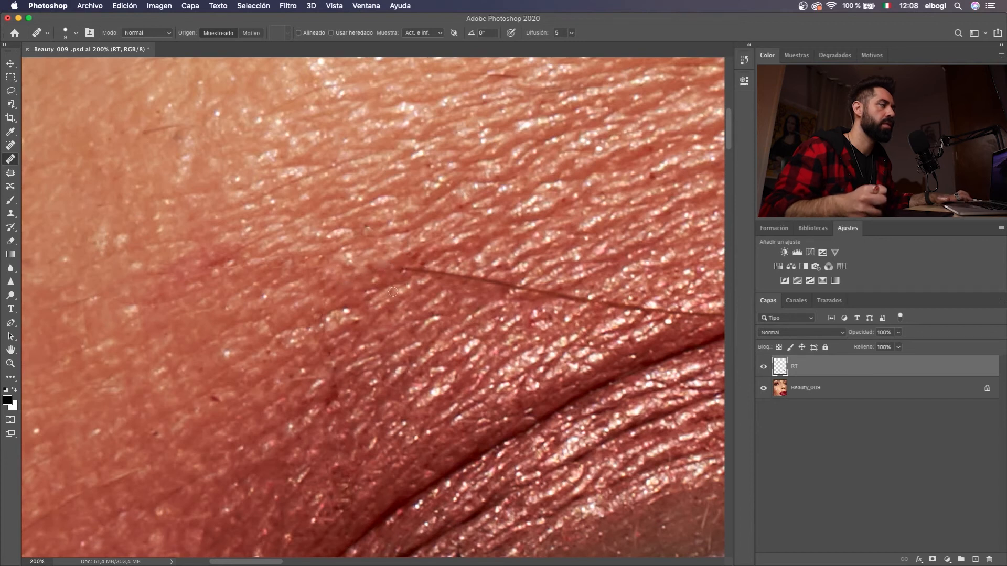
Heal the middle stretch of the horizontal hair in short strokes, following the eyelid's skin texture towards the crease
scroll(378, 292, "right", 5)
scroll(378, 292, "up", 2)
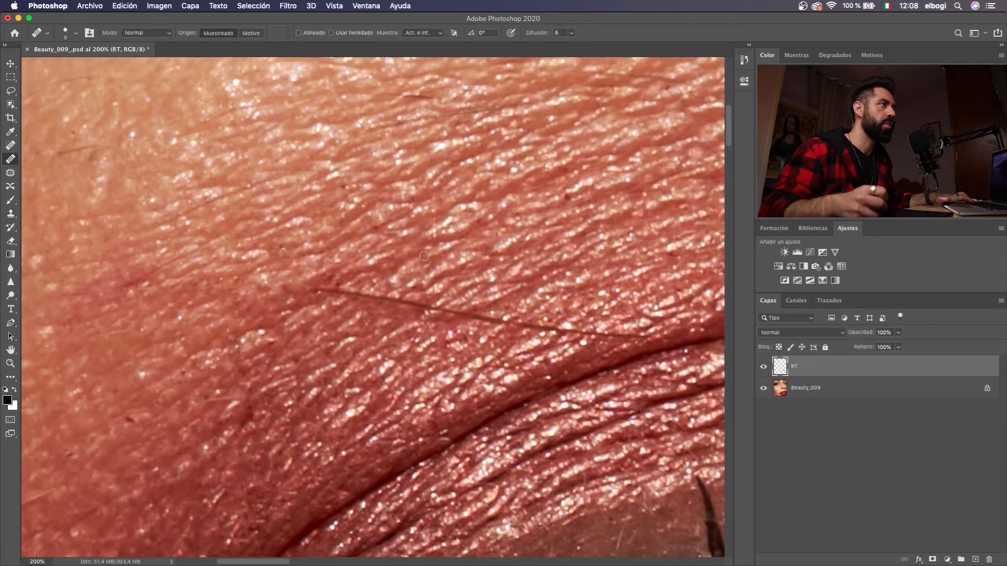
mouse_move(400, 299)
left_mouse_down()
mouse_move(316, 294)
mouse_move(498, 323)
mouse_move(472, 240)
left_mouse_up()
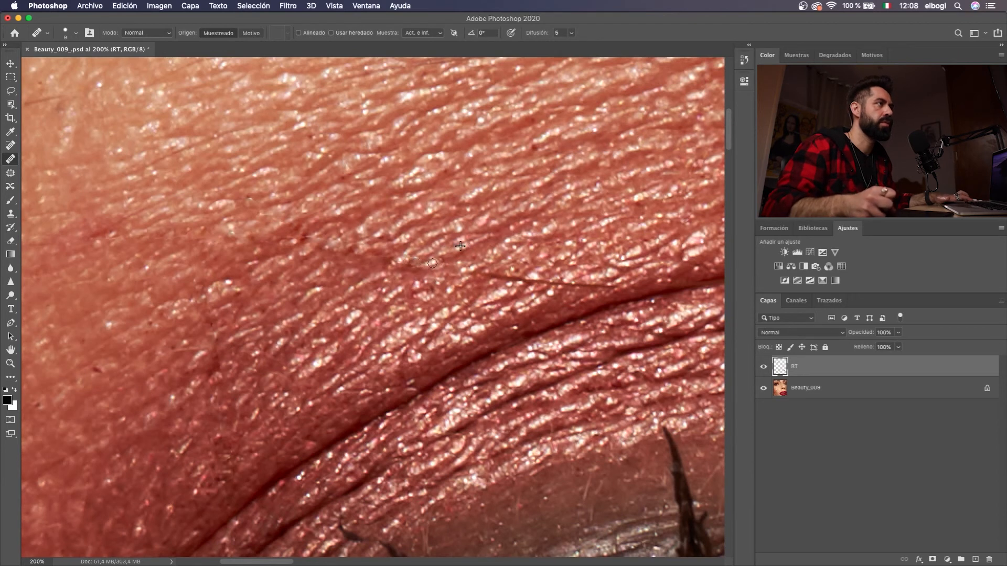
left_click_drag(399, 245, 498, 319)
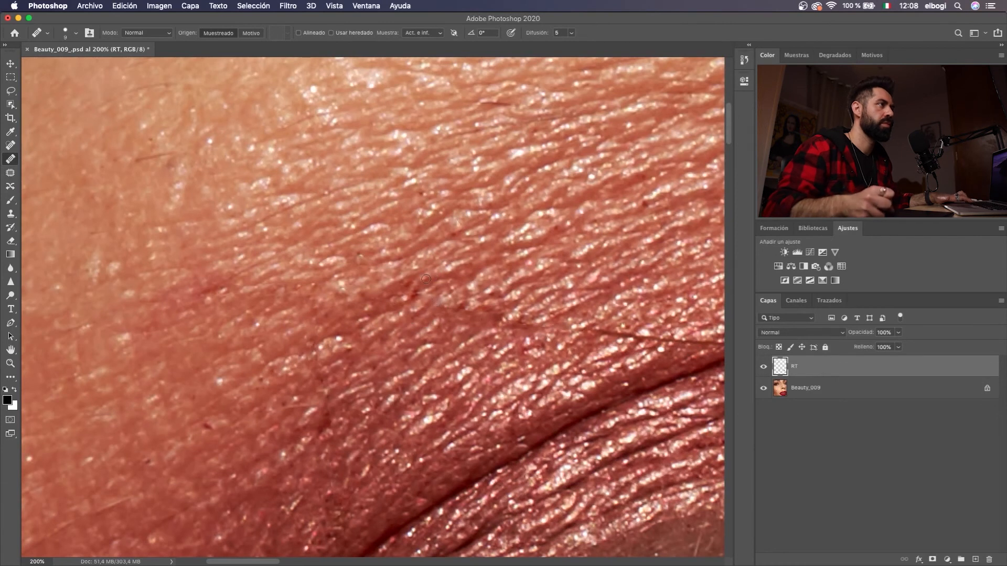
left_click_drag(492, 318, 344, 298)
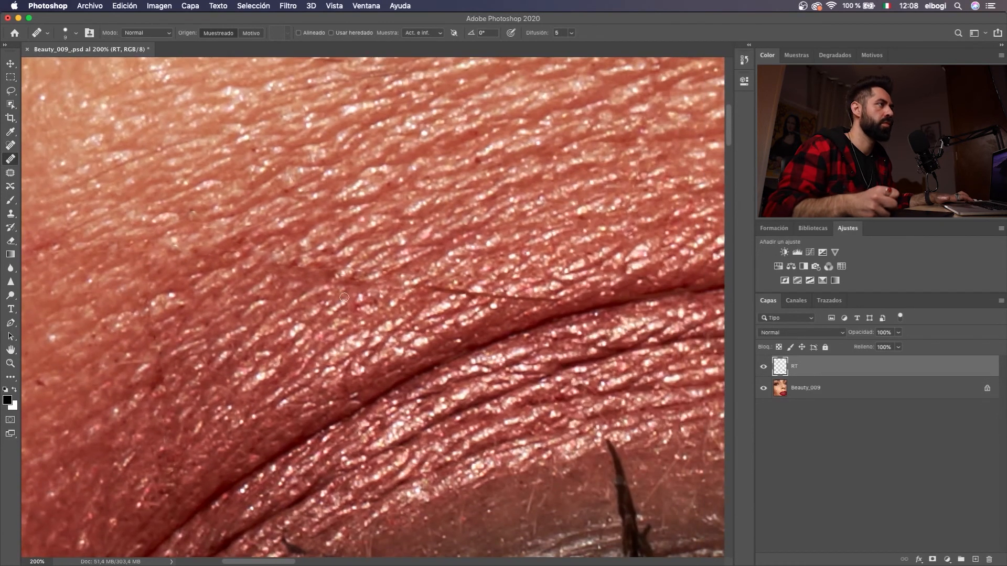
Clone matching eyelid texture over the leftover traces of the horizontal hair near the crease
key("s")
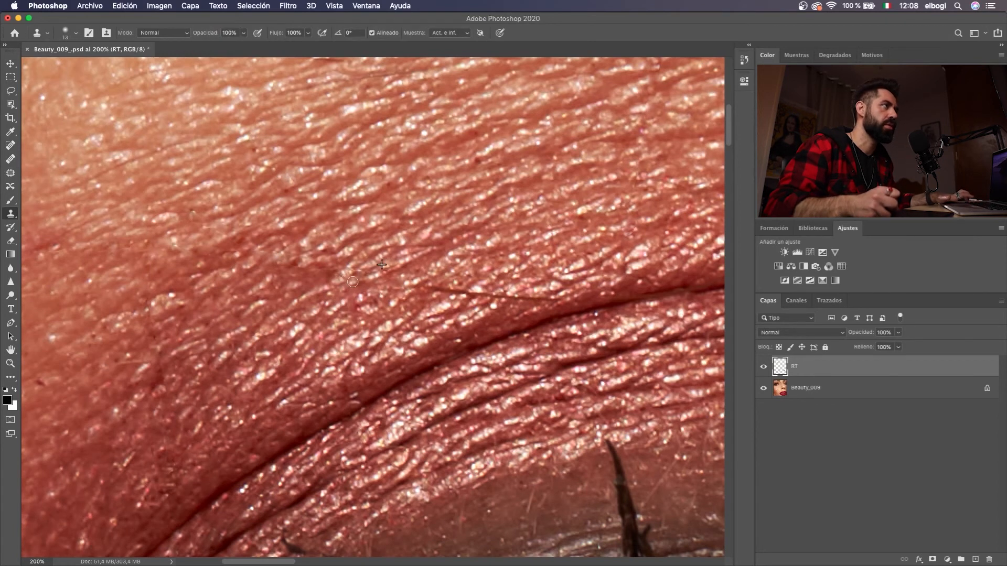
mouse_move(475, 280)
left_mouse_down()
mouse_move(383, 278)
mouse_move(374, 292)
mouse_move(329, 285)
left_mouse_up()
left_click_drag(419, 294, 463, 298)
Toggle the RT layer's visibility to compare the cleaned upper eyelid with the original
key("super+minus")
key("super+minus")
left_click(763, 367)
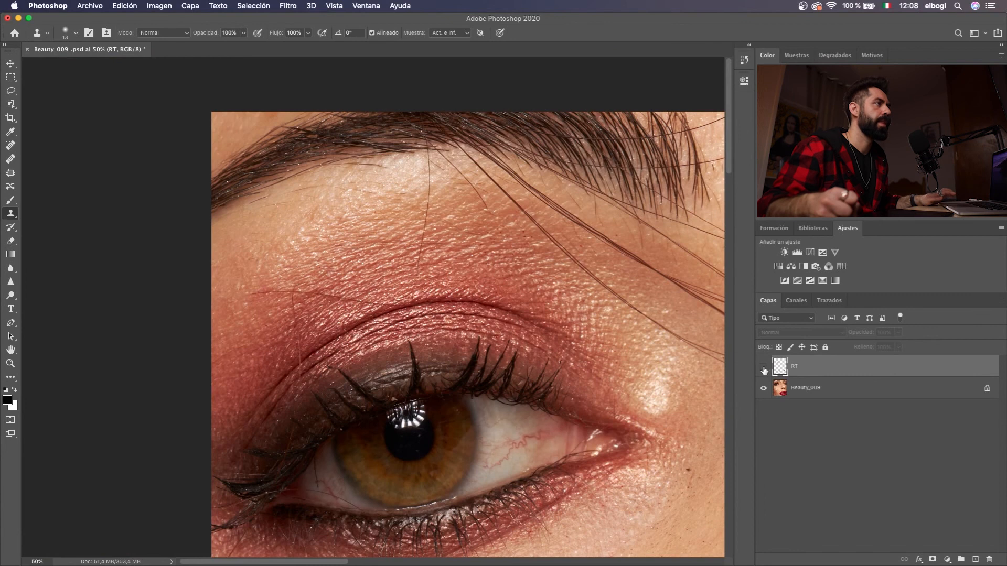
left_click(763, 367)
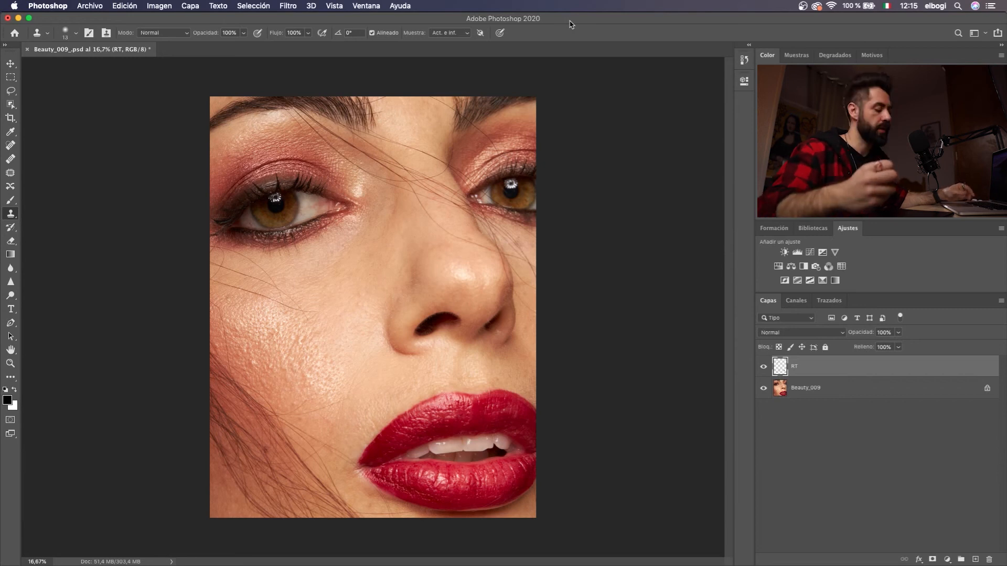
Create a new empty layer above the RT layer for work on the mouth area
key("super+plus")
key("super+plus")
key("super+plus")
left_click_drag(486, 288, 456, 221)
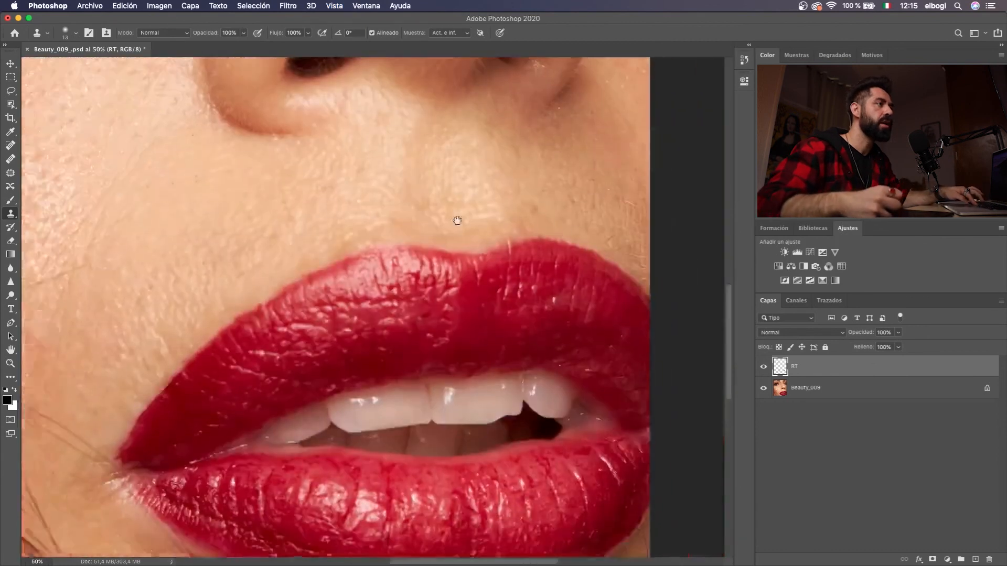
key("super+plus")
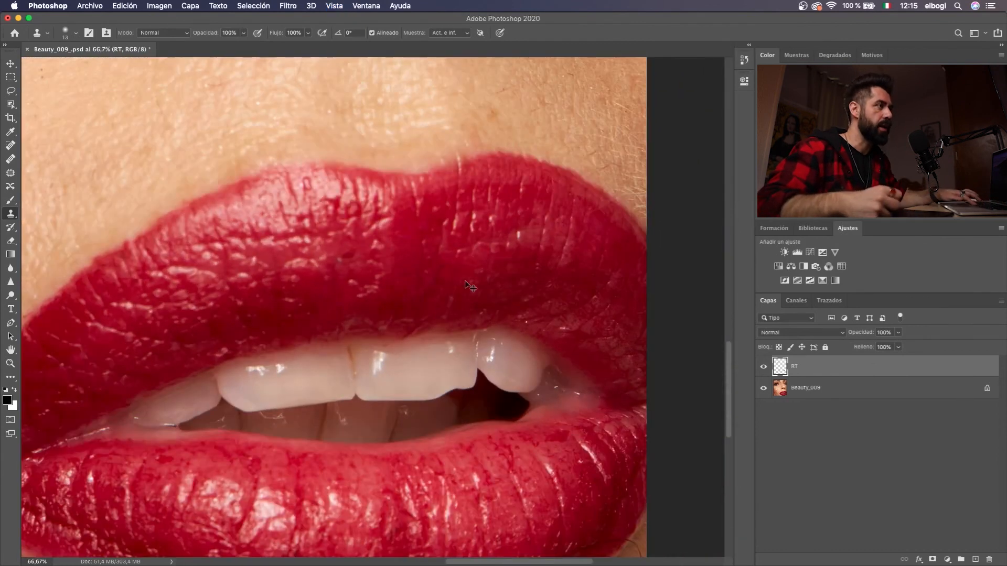
left_click(976, 559)
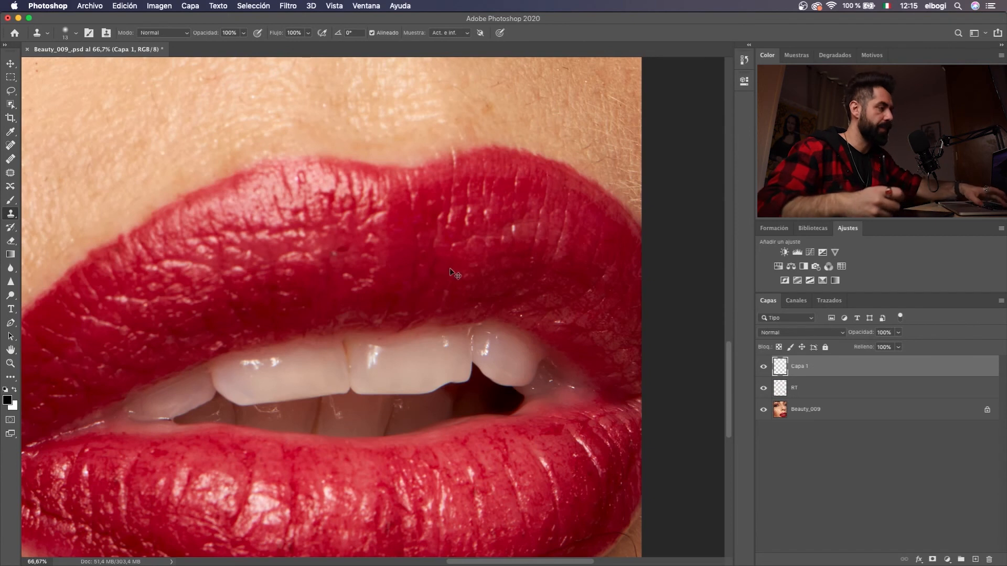
key("super+plus")
left_click_drag(464, 308, 404, 255)
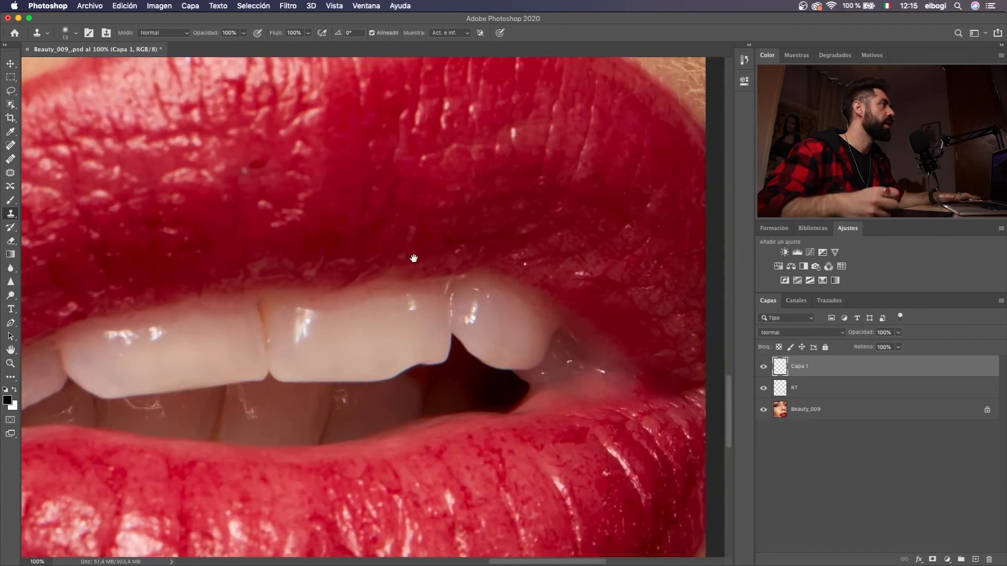
Clone the straight lower edge of the chipped front tooth sideways with a soft brush to start filling its missing corner
left_click_drag(370, 375, 385, 377)
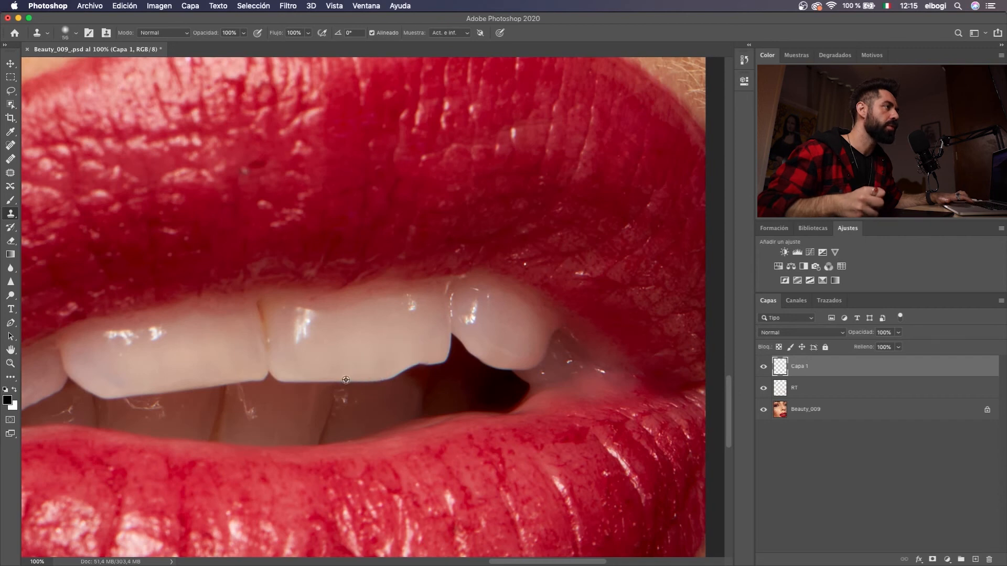
left_click(347, 381, "alt")
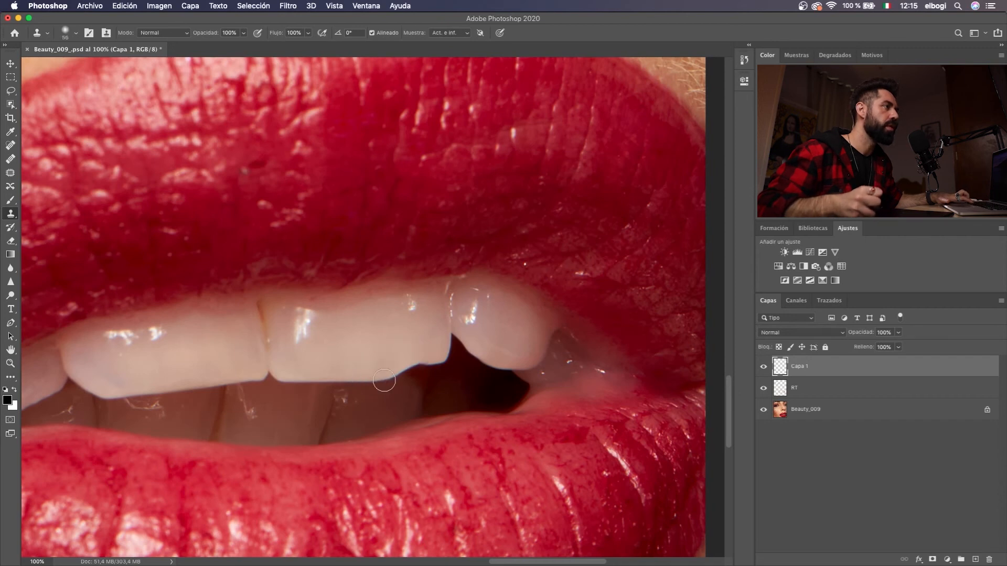
left_click_drag(385, 380, 396, 377)
left_click_drag(445, 348, 446, 354)
left_click(450, 351, "alt")
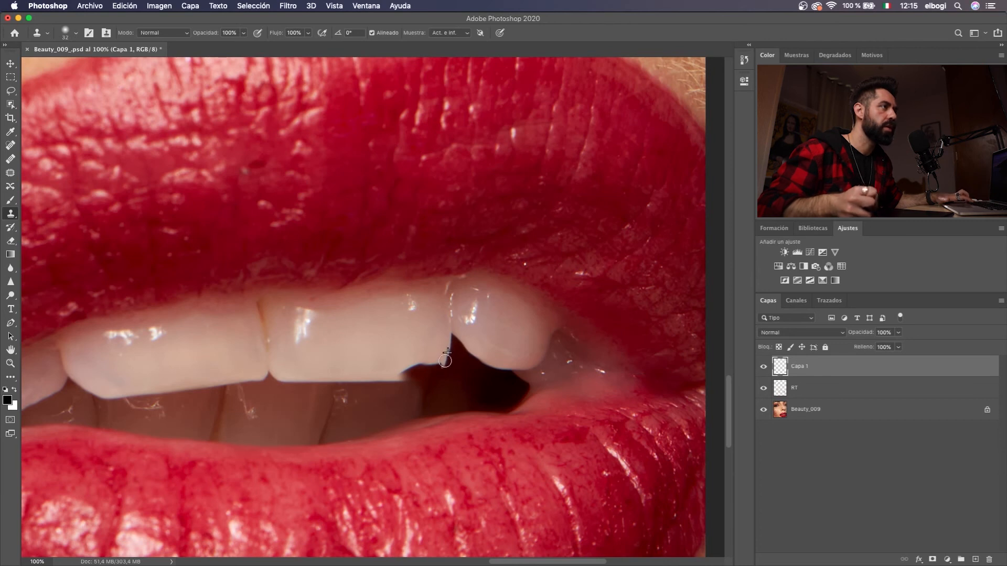
Rebuild the missing corner of the chipped tooth as a rounded shape by cloning nearby tooth edge with smaller brush sizes
left_click(382, 381, "alt")
mouse_move(408, 380)
left_mouse_down()
mouse_move(437, 366)
mouse_move(408, 372)
mouse_move(370, 354)
mouse_move(400, 370)
left_mouse_up()
key("bracketleft")
key("bracketleft")
key("bracketleft")
left_click(407, 372, "alt")
left_click(400, 369, "ctrl+alt")
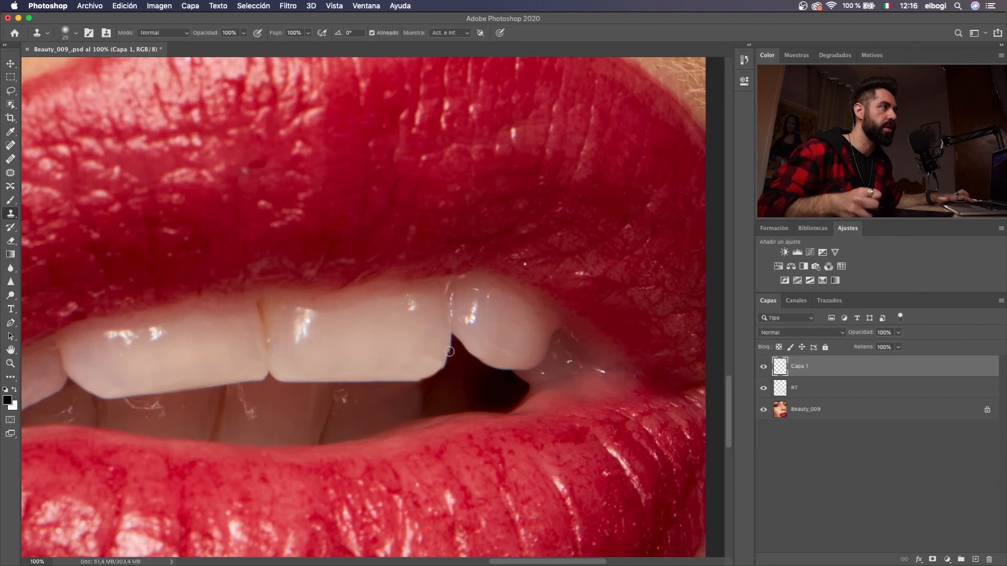
Refine the outline of the rebuilt corner up to the dark gap with fine Clone Stamp strokes along the edge
mouse_move(449, 352)
left_mouse_down()
mouse_move(439, 356)
mouse_move(429, 318)
mouse_move(415, 312)
mouse_move(458, 319)
left_mouse_up()
key("super+plus")
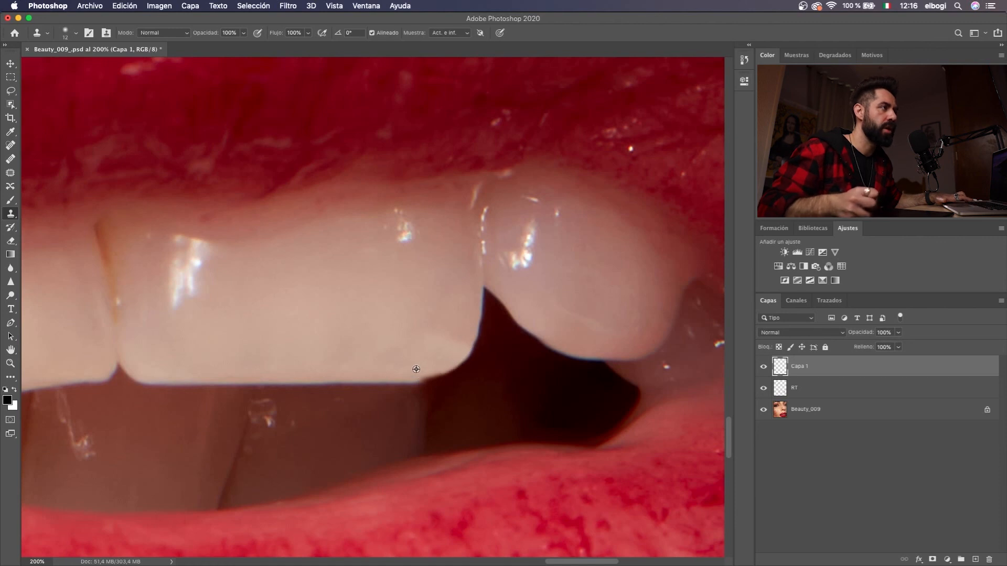
mouse_move(414, 368)
left_mouse_down()
mouse_move(458, 356)
mouse_move(472, 315)
left_mouse_up()
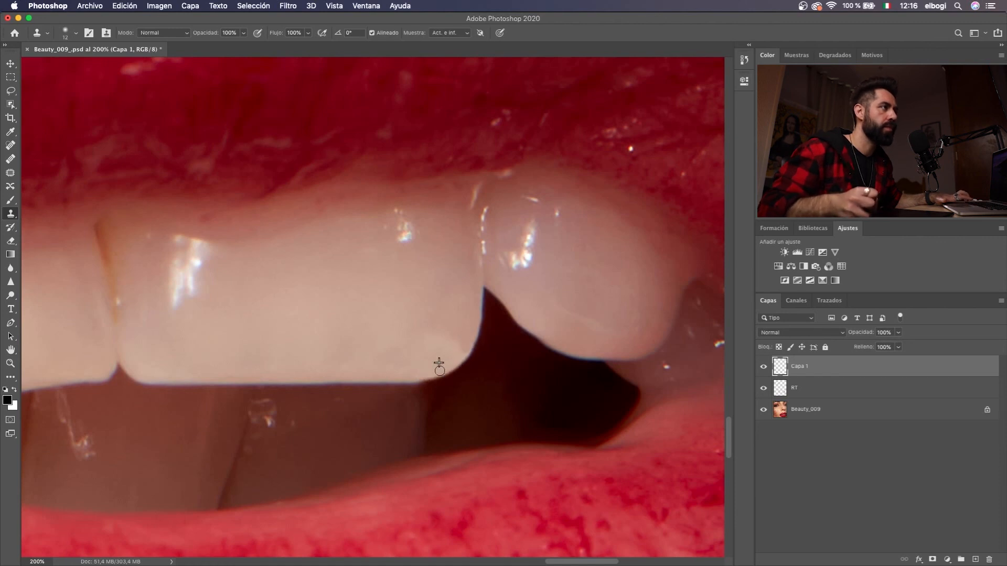
key("bracketleft")
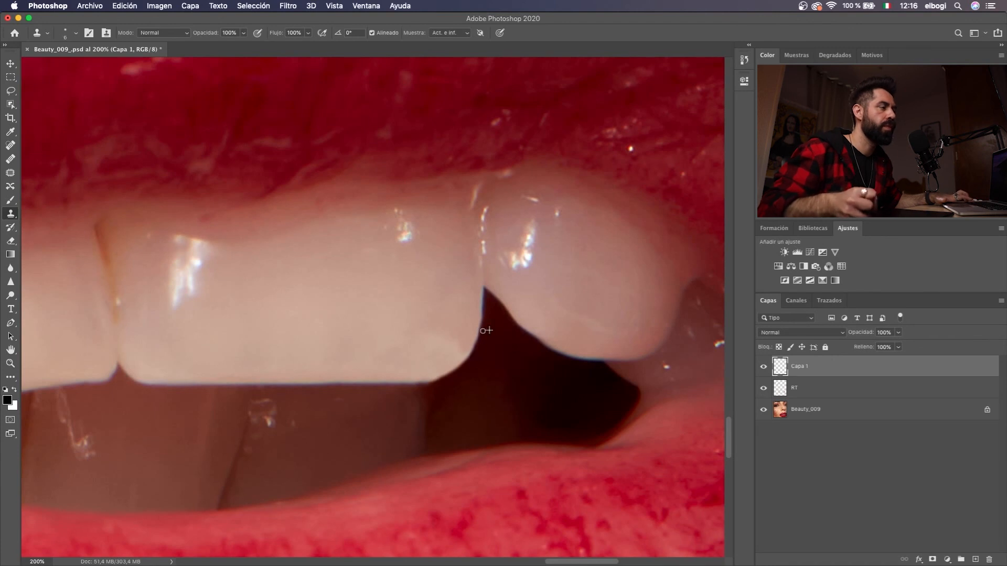
key("super+minus")
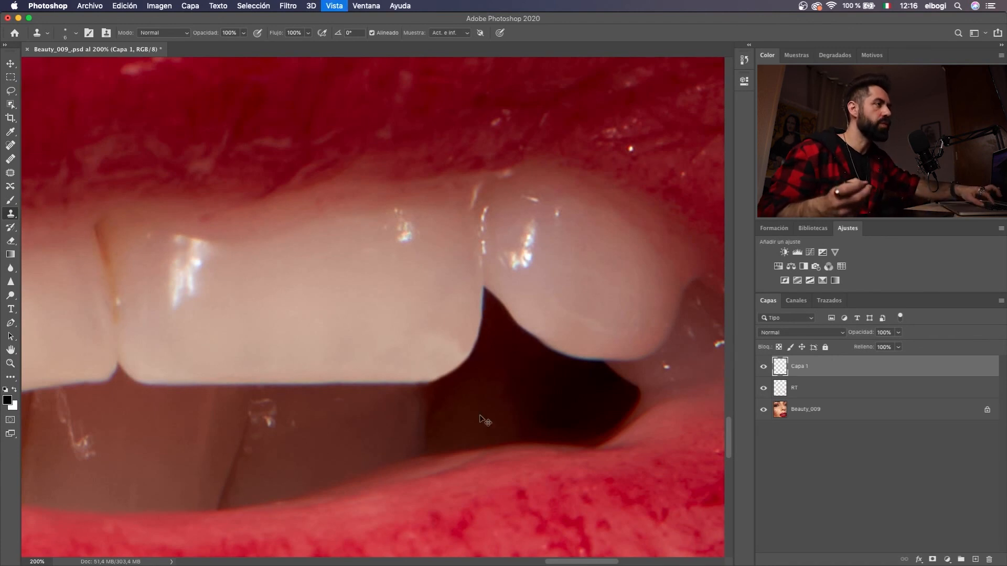
key("super+minus")
left_click_drag(428, 331, 458, 366)
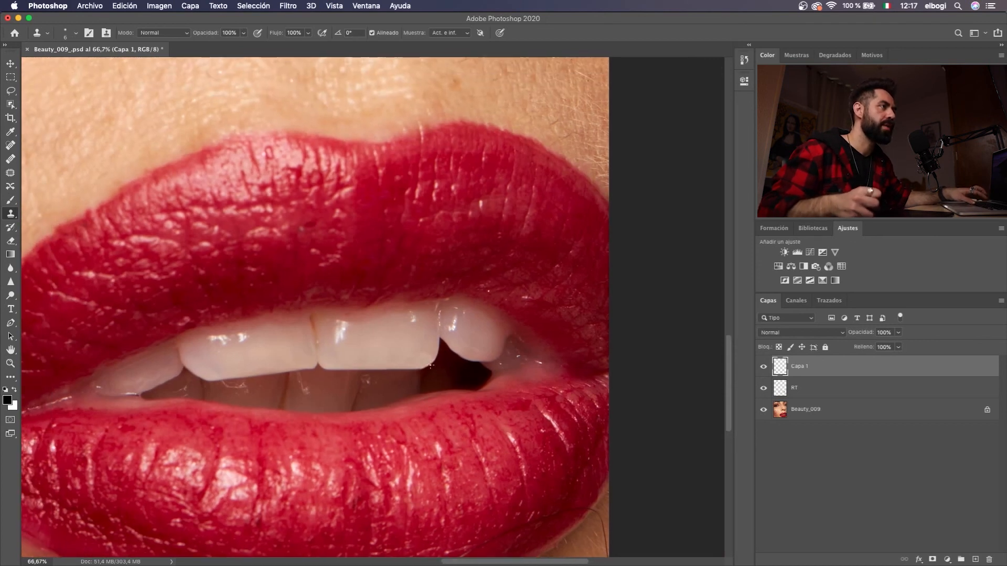
Blend the uneven patch inside the rebuilt tooth corner with a small Healing Brush, sampling clean enamel beside it
key("super+plus")
key("super+plus")
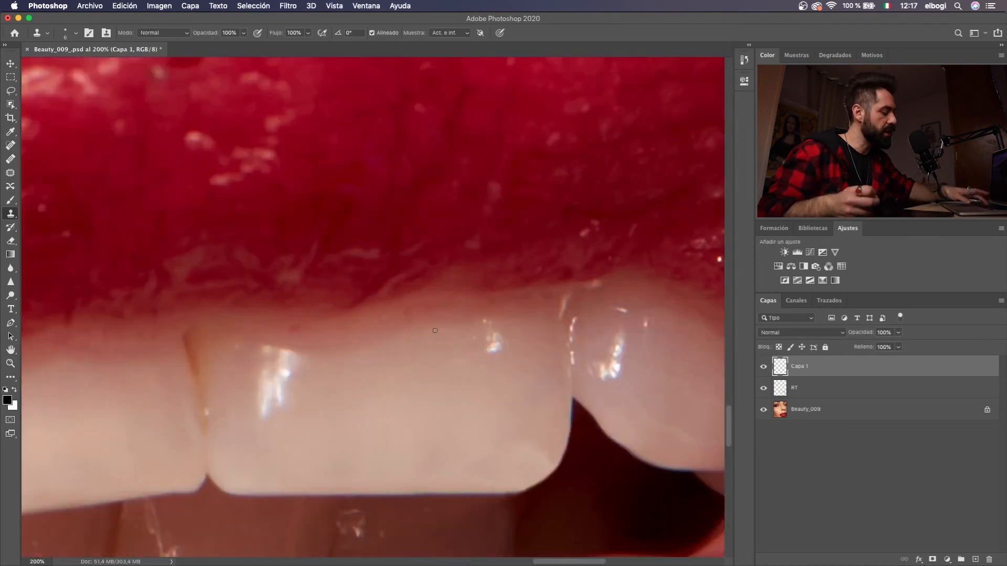
key("j")
mouse_move(484, 372)
left_mouse_down()
mouse_move(432, 294)
mouse_move(453, 285)
left_mouse_up()
left_click(435, 366)
left_click_drag(419, 362, 422, 363)
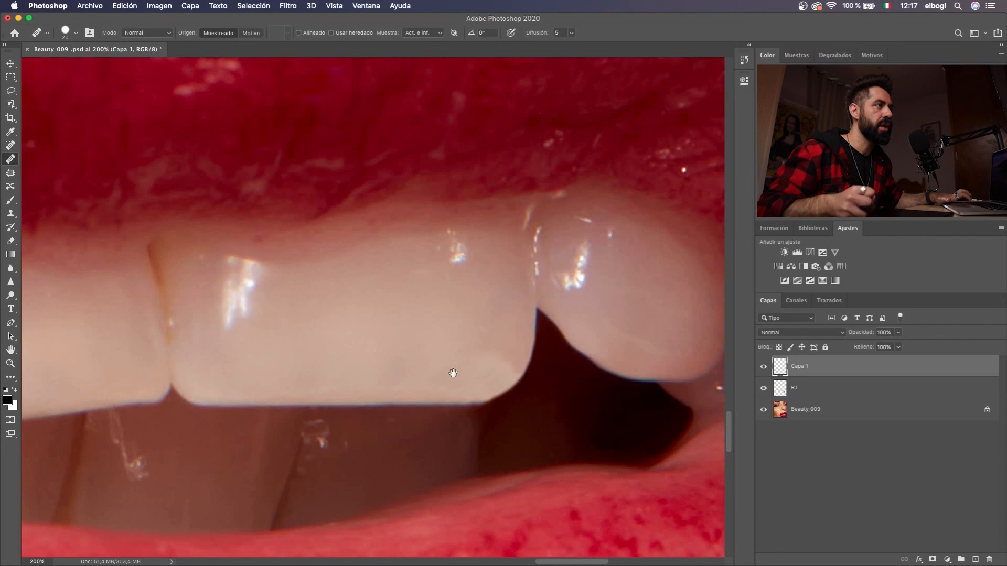
mouse_move(461, 376)
left_mouse_down()
mouse_move(507, 367)
mouse_move(455, 357)
left_mouse_up()
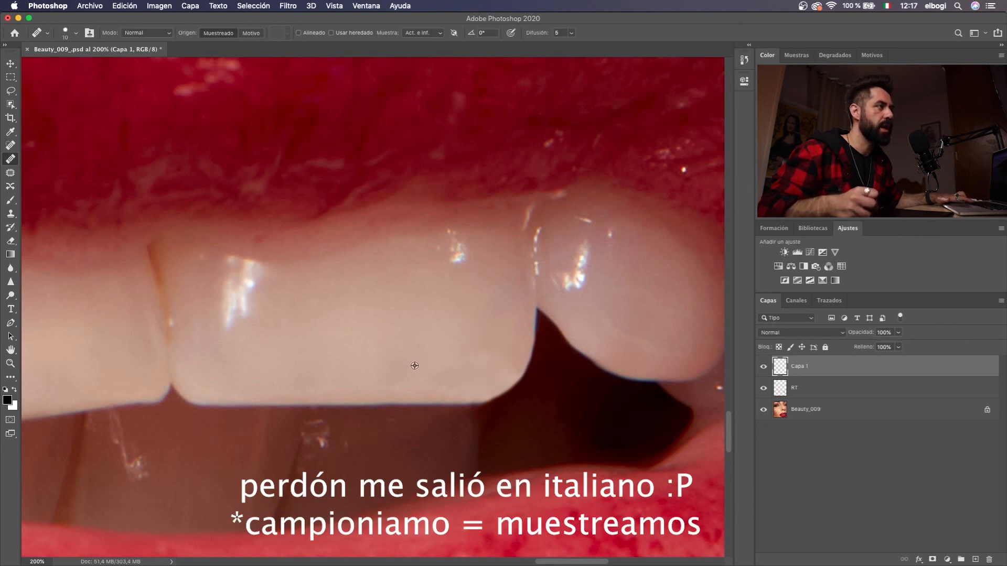
mouse_move(460, 392)
left_mouse_down()
mouse_move(512, 370)
mouse_move(472, 362)
mouse_move(489, 354)
mouse_move(476, 384)
mouse_move(503, 368)
left_mouse_up()
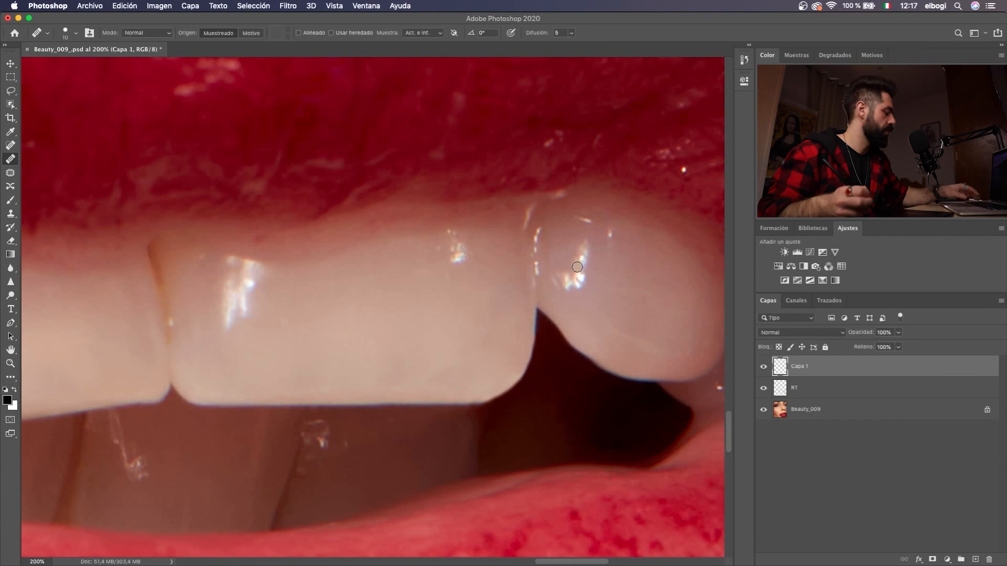
key("super+minus")
key("super+minus")
key("super+minus")
key("super+minus")
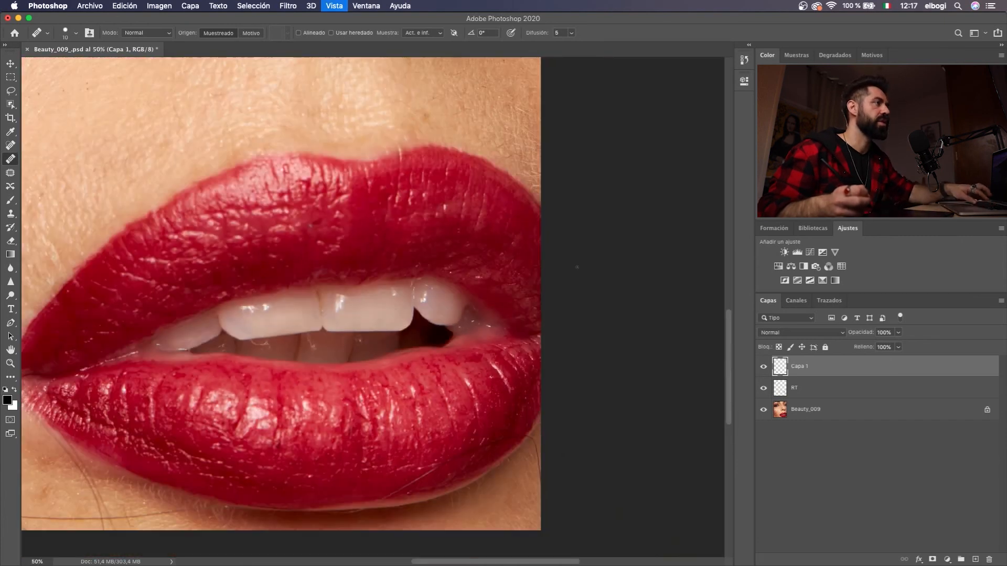
left_click_drag(433, 347, 454, 381)
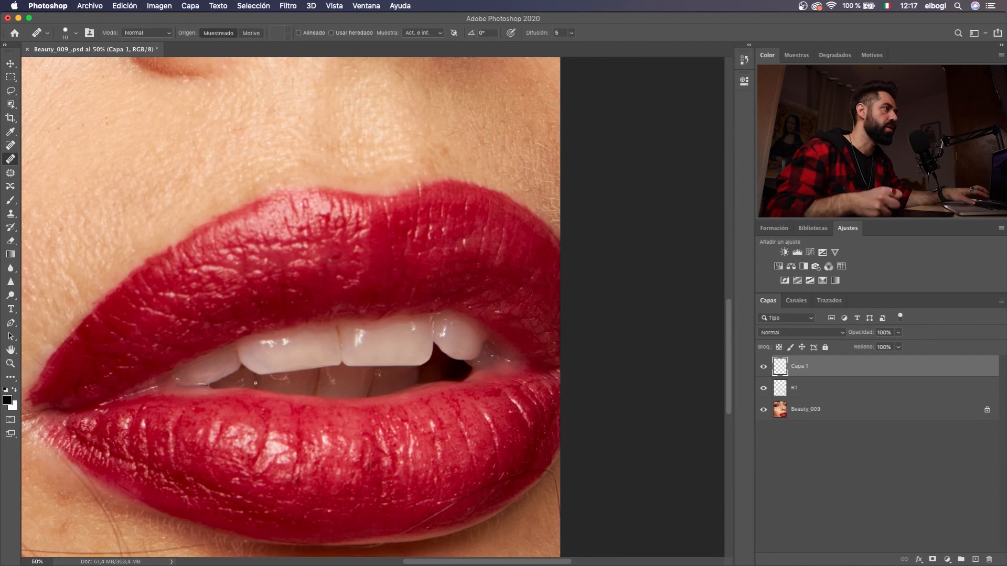
Touch up the edge of the rebuilt tooth corner with the Clone Stamp
key("s")
key("super+plus")
key("super+plus")
key("super+plus")
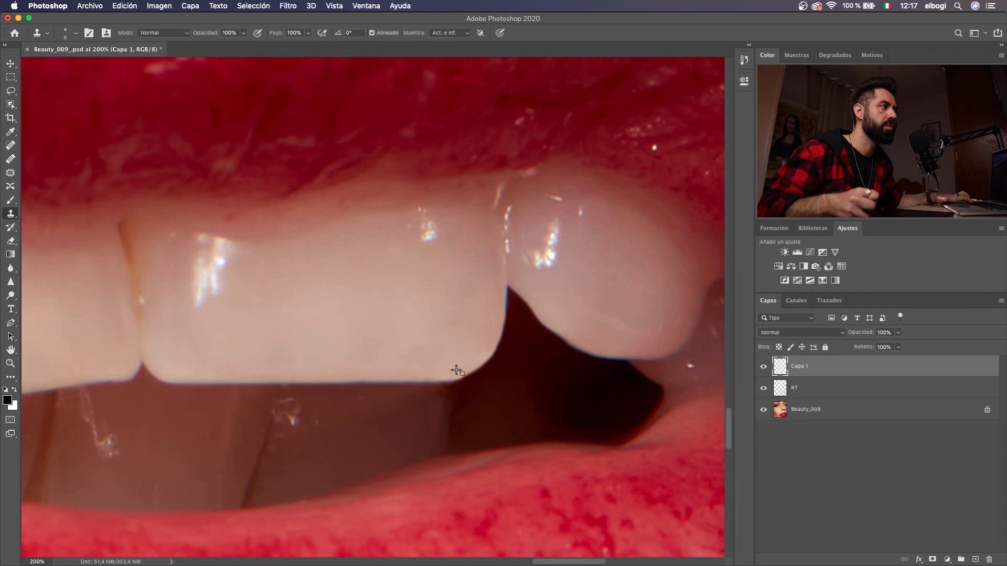
left_click_drag(495, 336, 462, 332)
Clone along the slanted outer corner of the other front tooth to smooth and round its outline
left_click_drag(399, 346, 494, 347)
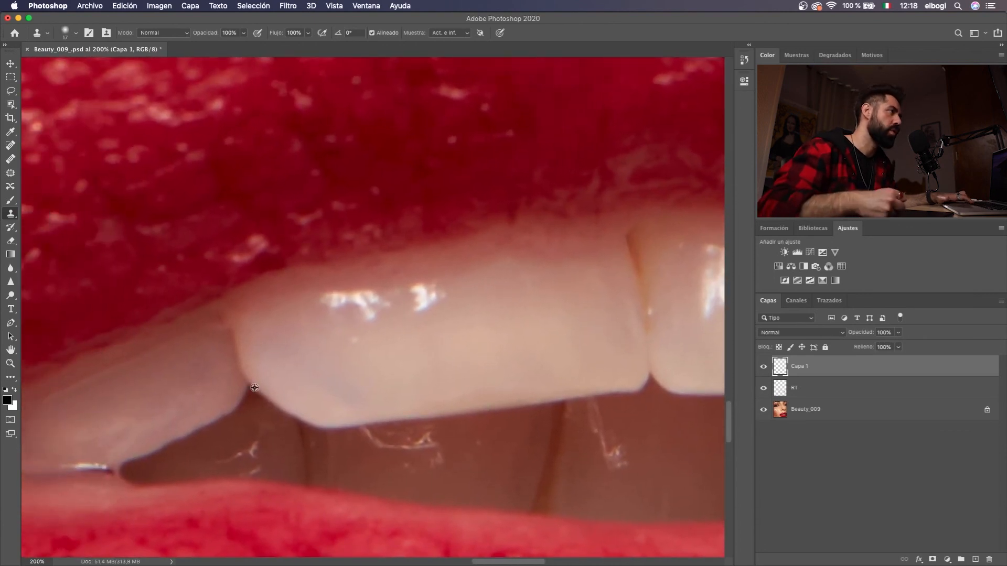
left_click(255, 388, "alt")
left_click_drag(250, 383, 311, 422)
left_click(256, 381, "alt")
Clone the lower edge of the same front tooth towards the gap between the two front teeth to even it out
key("super+minus")
key("super+minus")
key("super+plus")
key("super+plus")
left_click(336, 383, "alt")
left_click_drag(342, 388, 426, 367)
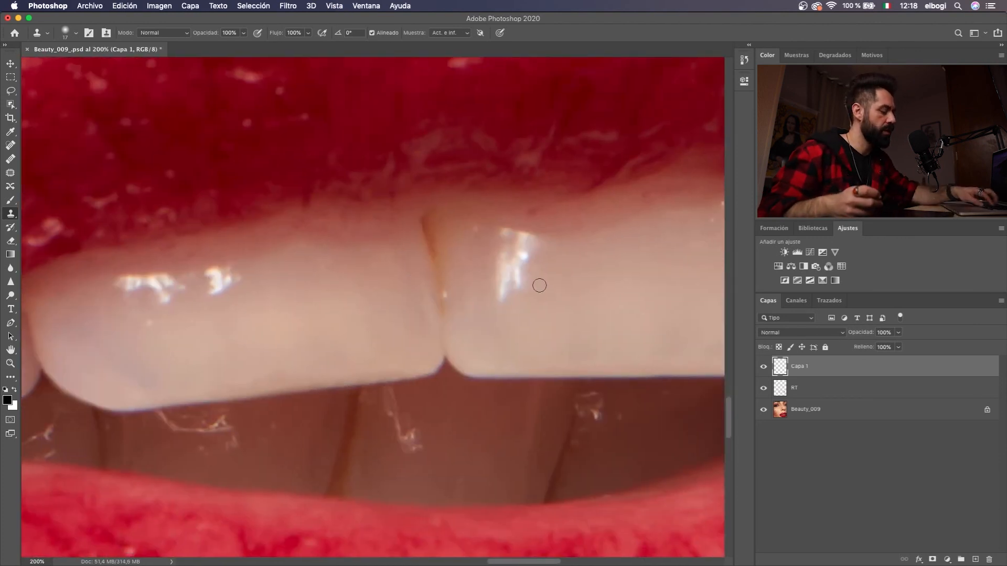
Toggle the Capa 1 layer's visibility to compare the repaired teeth with the original, and leave the layer hidden
key("super+minus")
key("super+minus")
scroll(540, 284, "up", 3)
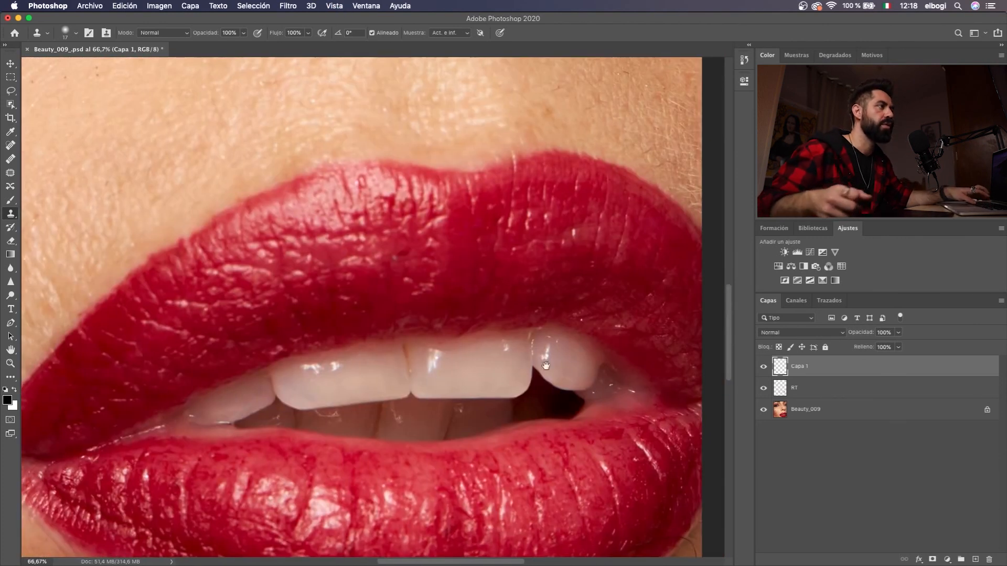
left_click(764, 368)
left_click(763, 367)
key("super+minus")
key("super+minus")
key("super+minus")
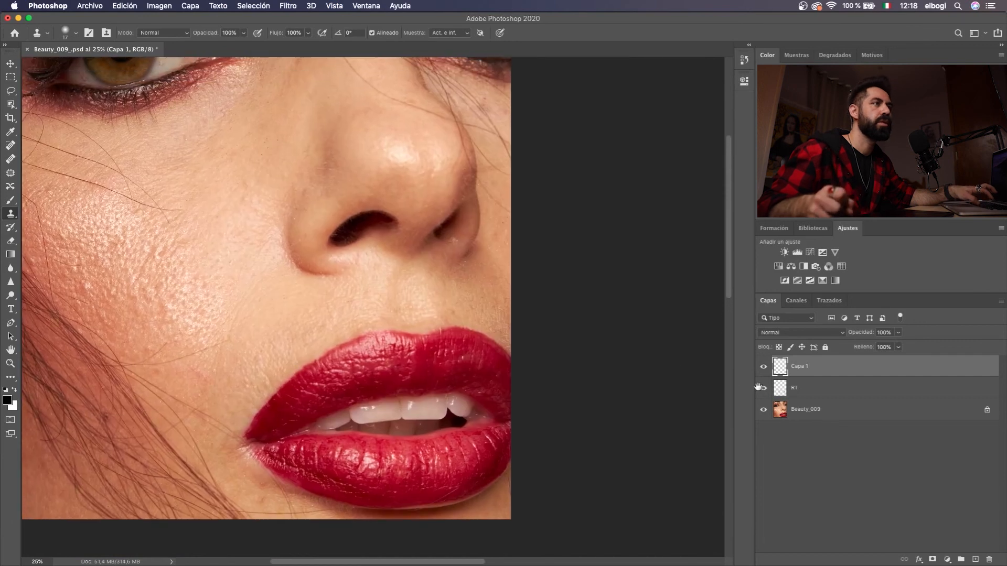
left_click(764, 368)
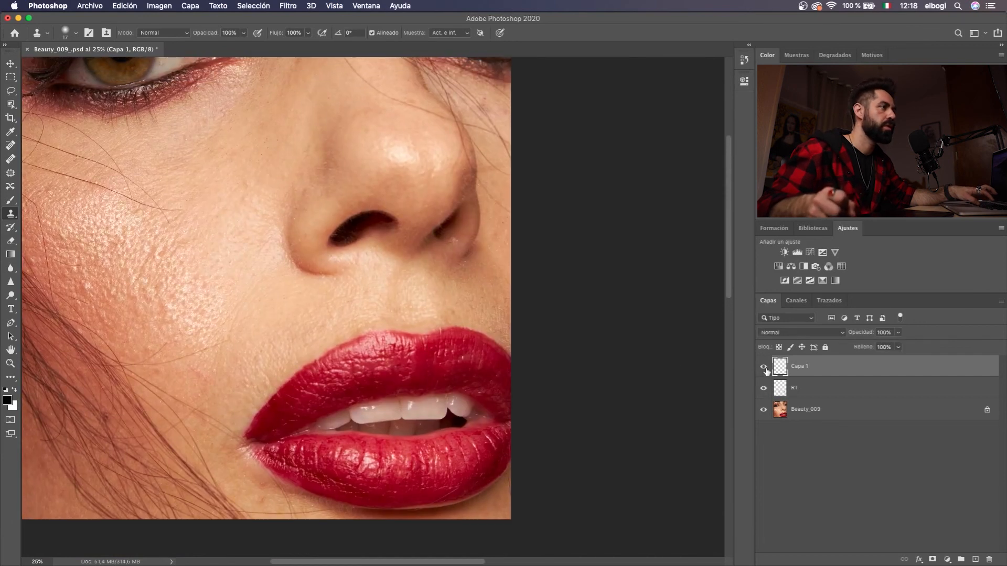
left_click(765, 368)
left_click(764, 368)
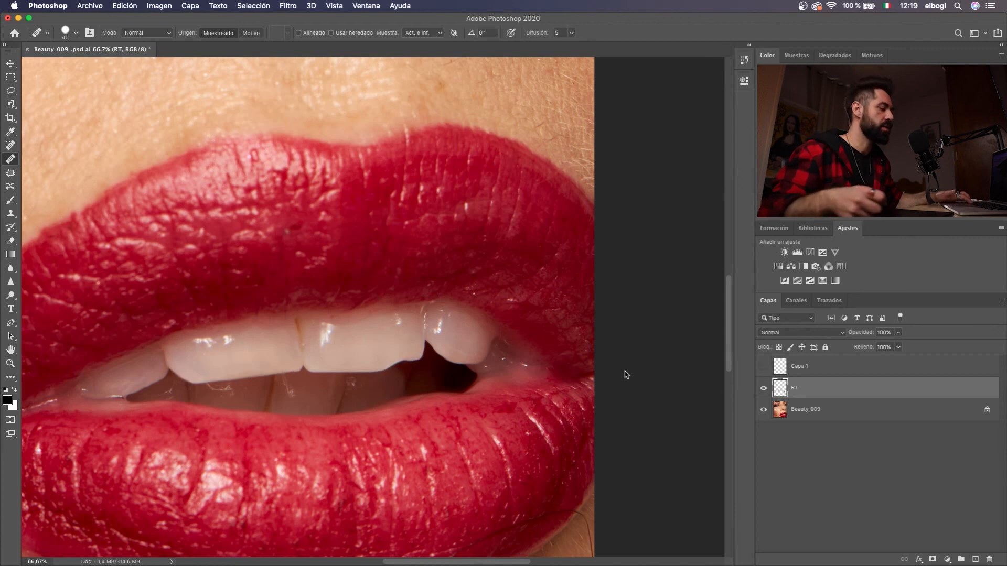
On the RT layer, extend the chipped tooth's lower edge across its missing corner with the Healing Brush at size 40
key("super+1")
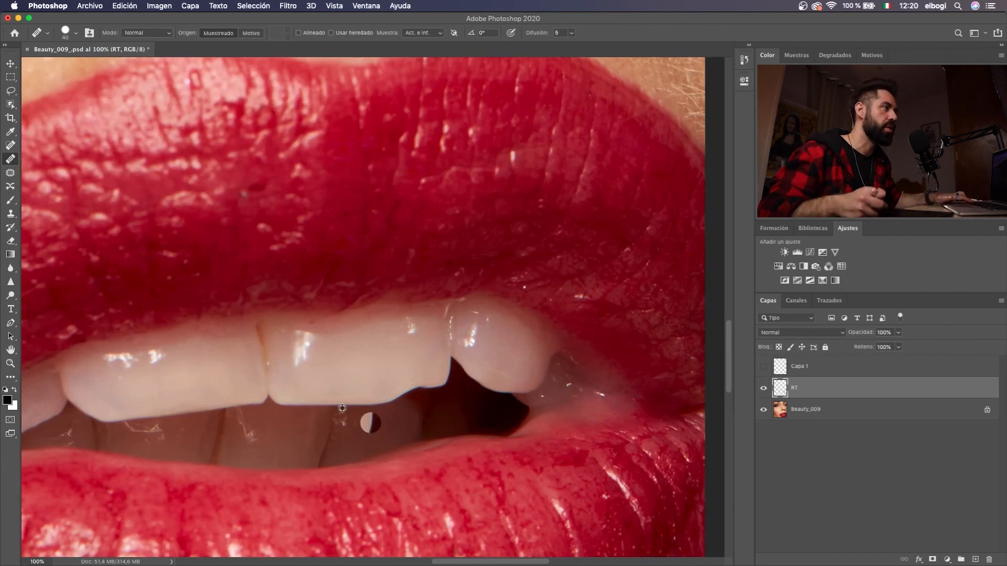
left_click_drag(386, 403, 435, 397)
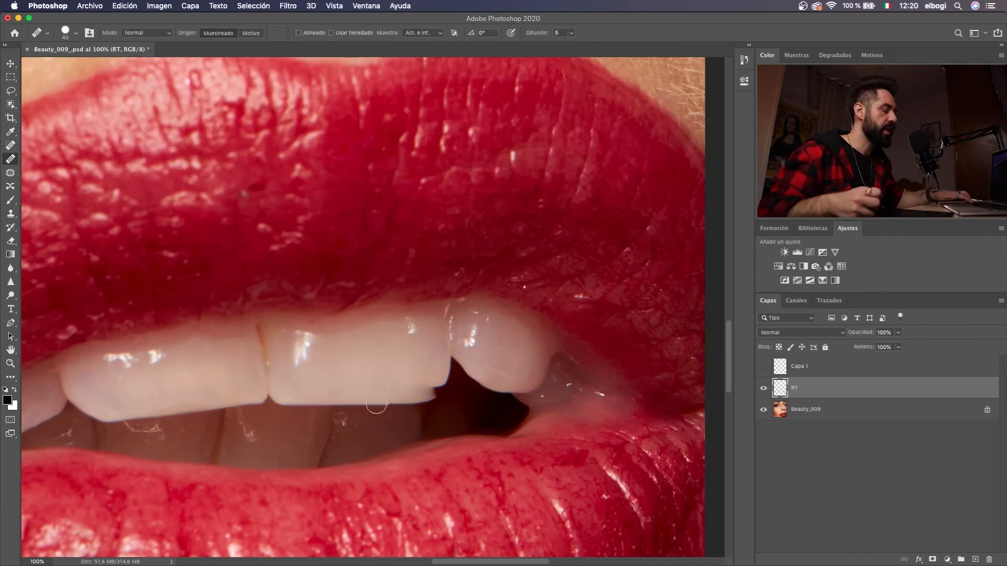
key("super+plus")
scroll(427, 397, "down", 5)
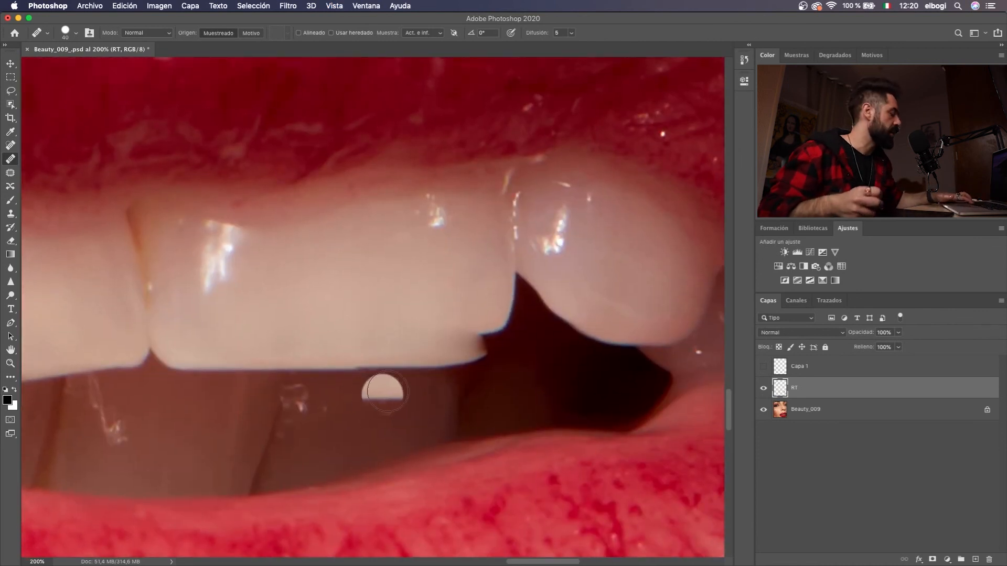
Try to clone tooth edge over the notch remaining at the chipped corner, using a 17-pixel Clone Stamp brush
key("s")
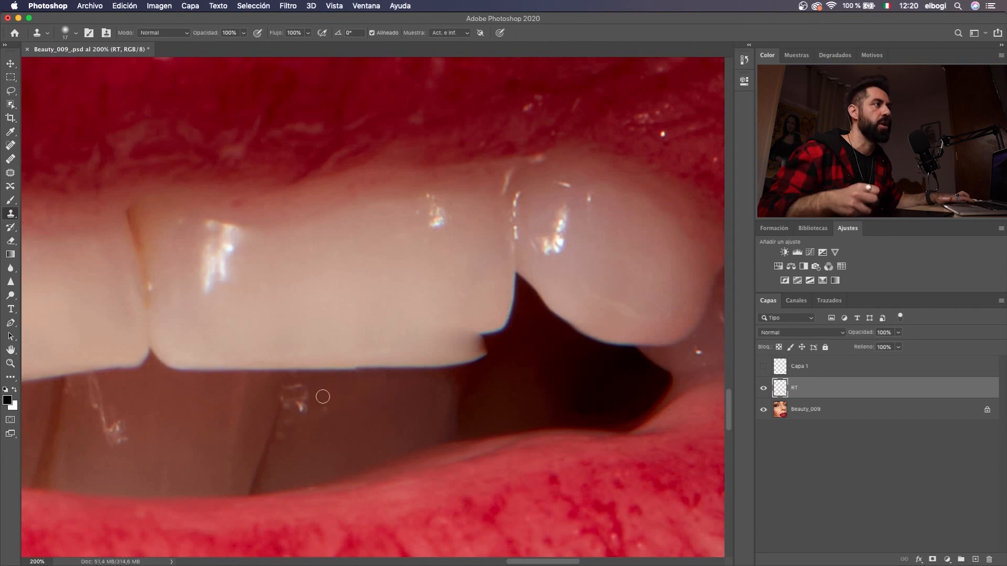
mouse_move(478, 339)
left_mouse_down()
mouse_move(460, 354)
mouse_move(476, 350)
mouse_move(502, 307)
mouse_move(475, 366)
mouse_move(501, 335)
left_mouse_up()
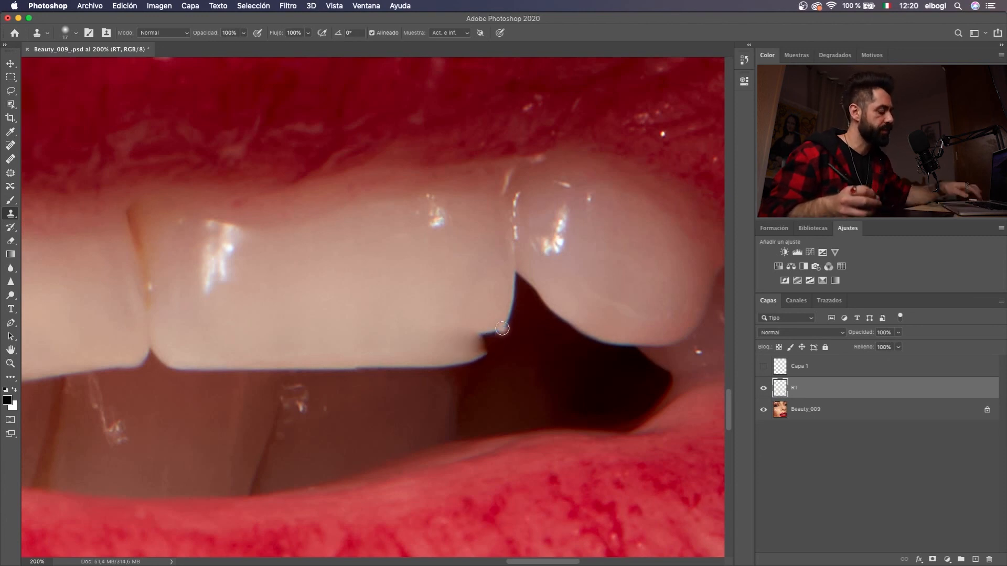
key("super+minus")
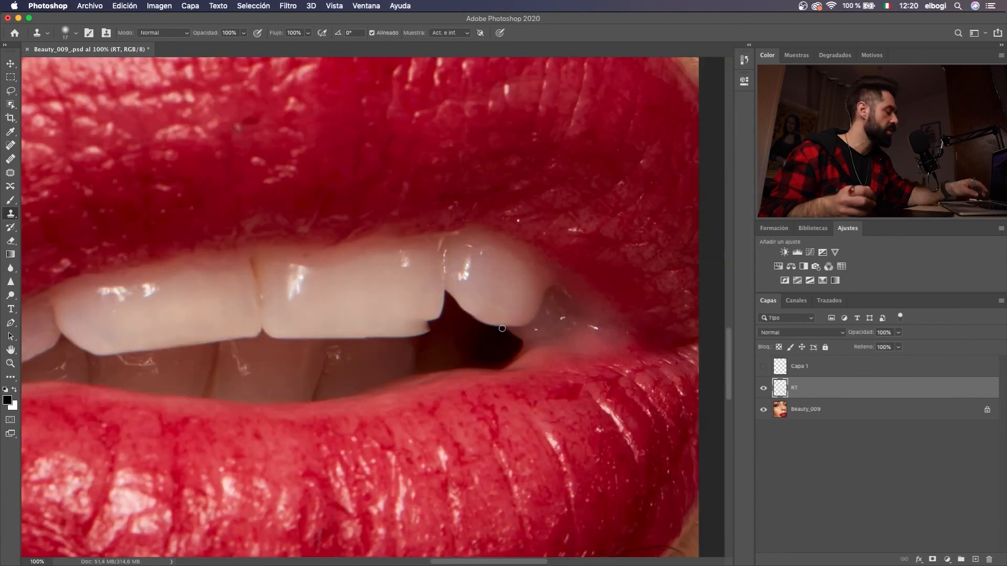